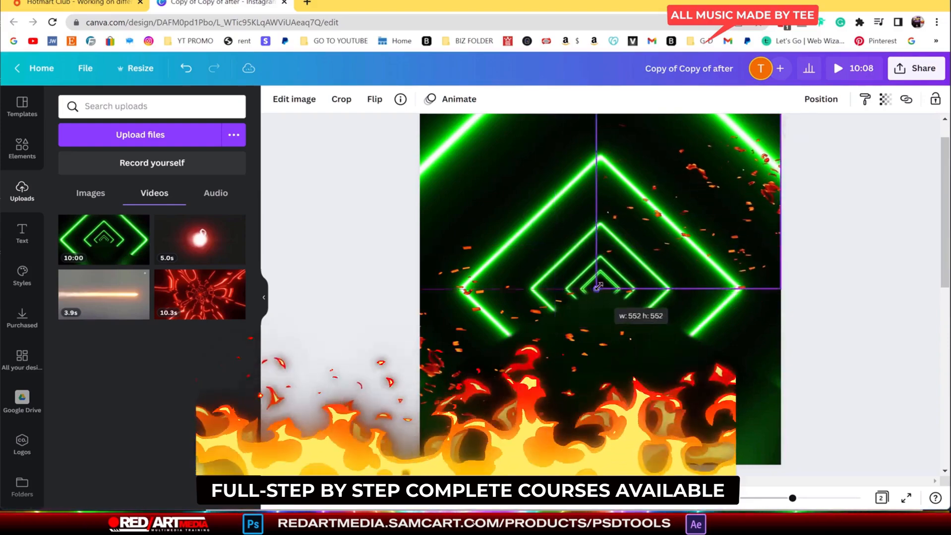
- Duplicate the lower-left ember overlay, then shrink the copy and place it over the page's upper-left corner
{"action": "left_click", "coordinate": [526, 395]}
{"action": "right_click", "coordinate": [527, 395]}
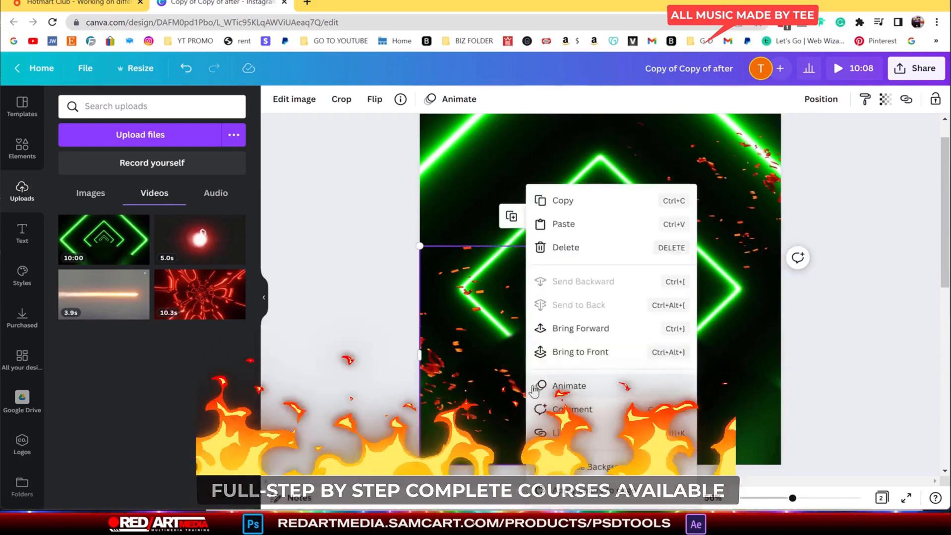
{"action": "left_click", "coordinate": [512, 219]}
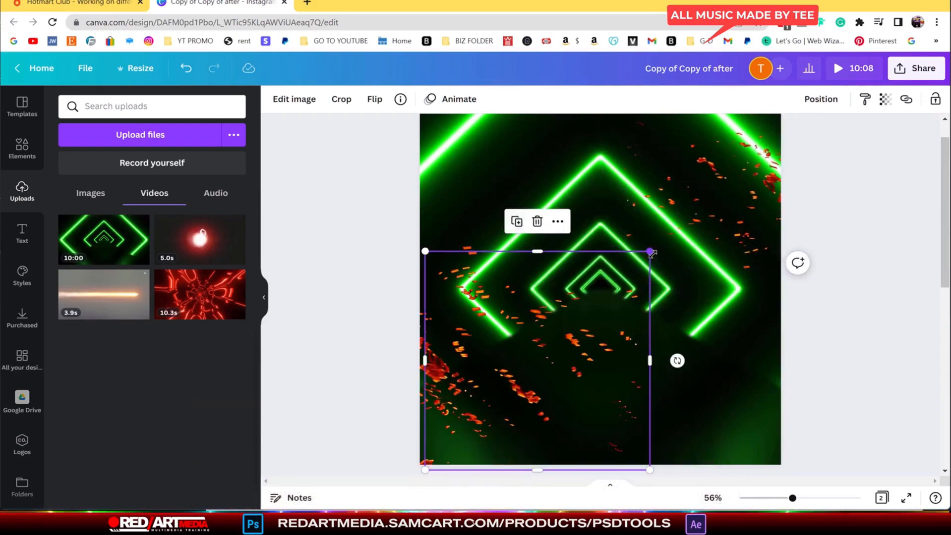
{"action": "left_click_drag", "start_coordinate": [651, 253], "coordinate": [569, 329]}
{"action": "left_click_drag", "start_coordinate": [498, 378], "coordinate": [471, 134]}
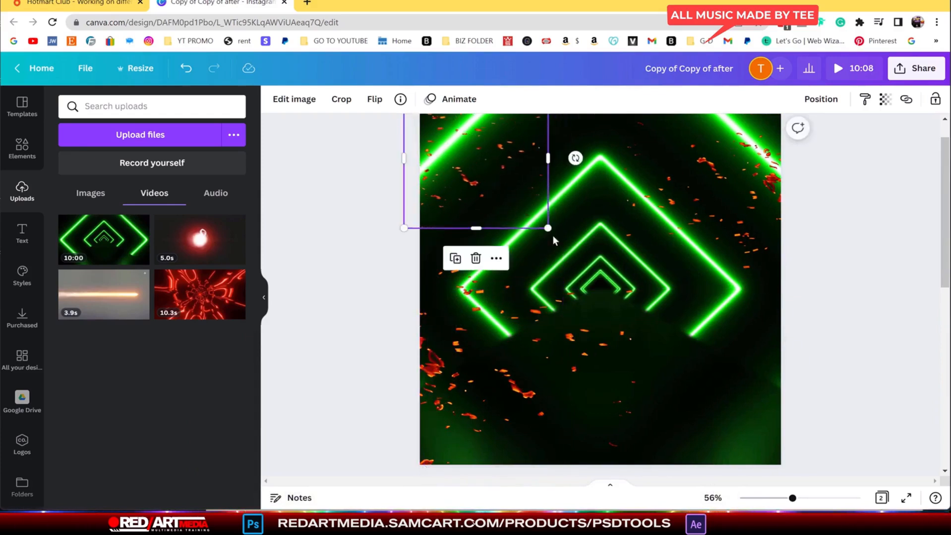
- Duplicate the small upper-left ember overlay and place the copy, tilted, over the page's lower-right corner
{"action": "right_click", "coordinate": [485, 184]}
{"action": "left_click", "coordinate": [511, 172]}
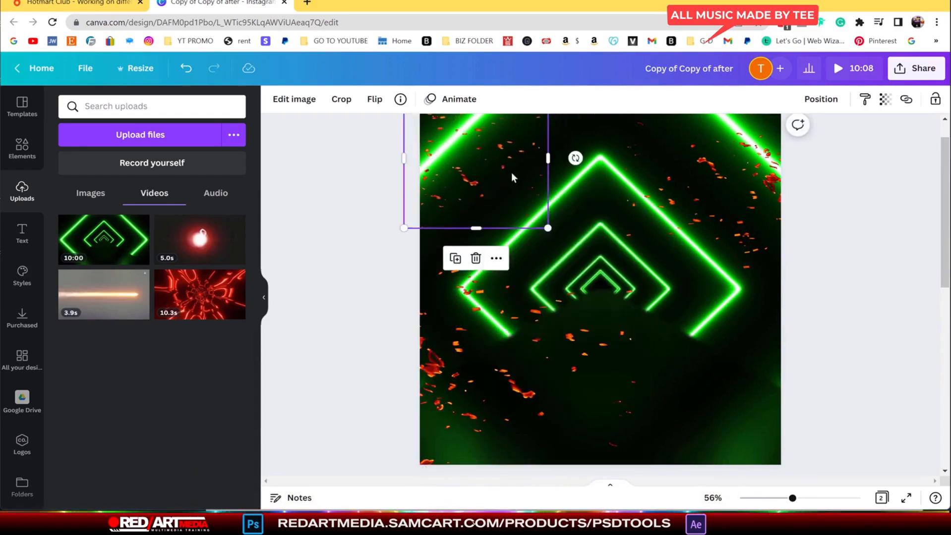
{"action": "scroll", "coordinate": [491, 149], "scroll_direction": "up", "scroll_amount": 2}
{"action": "left_click", "coordinate": [456, 293]}
{"action": "left_click_drag", "start_coordinate": [479, 221], "coordinate": [712, 415]}
{"action": "left_click_drag", "start_coordinate": [816, 393], "coordinate": [778, 418]}
- Add the purple flowing wave graphic from the recently used elements to the page
{"action": "left_click", "coordinate": [104, 204]}
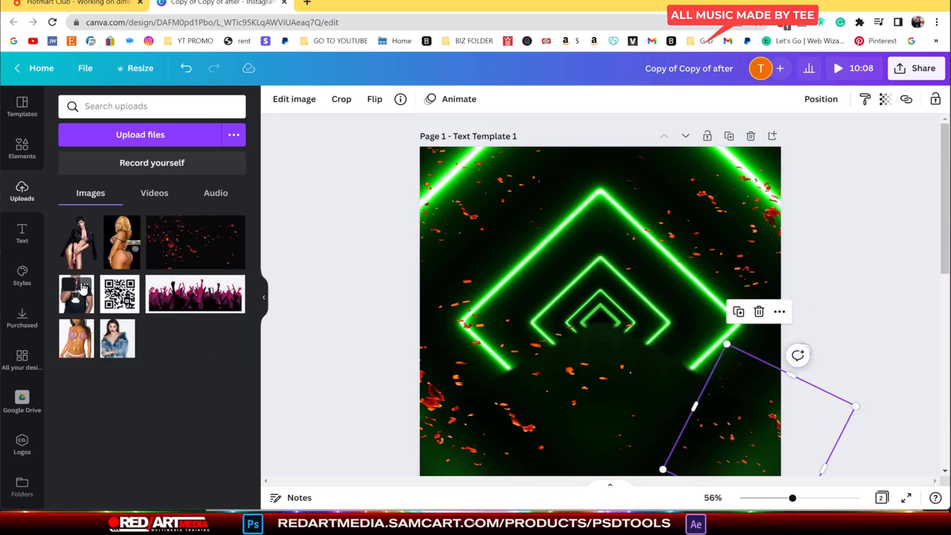
{"action": "left_click", "coordinate": [21, 146]}
{"action": "scroll", "coordinate": [182, 288], "scroll_direction": "down", "scroll_amount": 3}
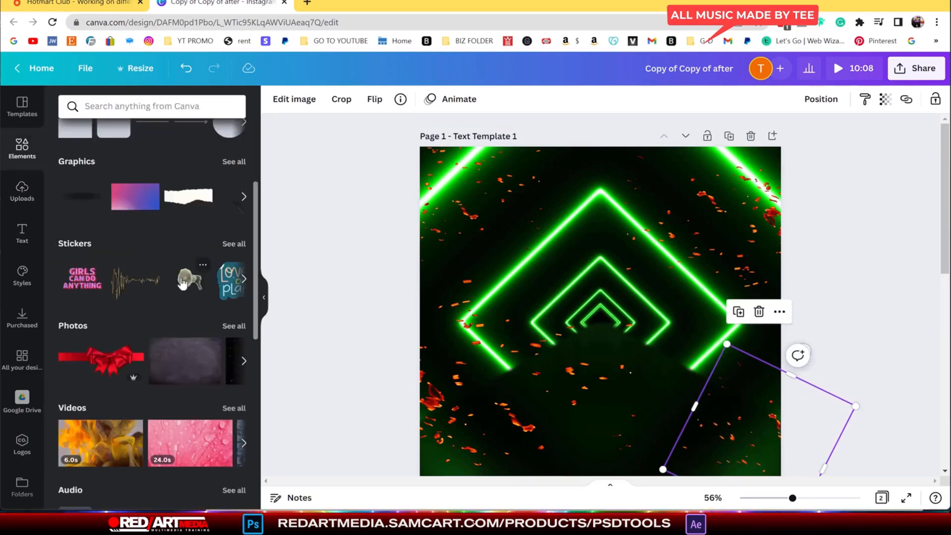
{"action": "scroll", "coordinate": [183, 268], "scroll_direction": "up", "scroll_amount": 1}
{"action": "scroll", "coordinate": [183, 269], "scroll_direction": "up", "scroll_amount": 3}
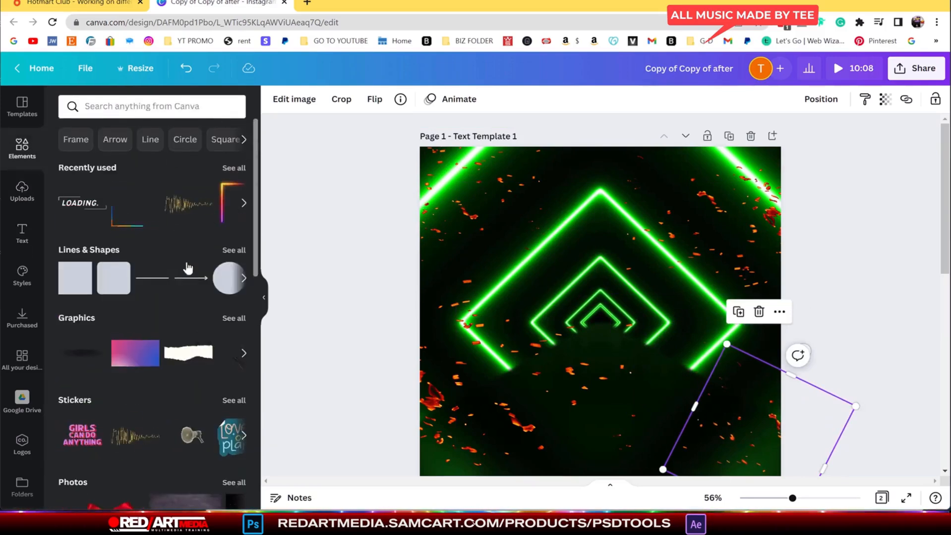
{"action": "left_click", "coordinate": [236, 168]}
{"action": "left_click", "coordinate": [155, 414]}
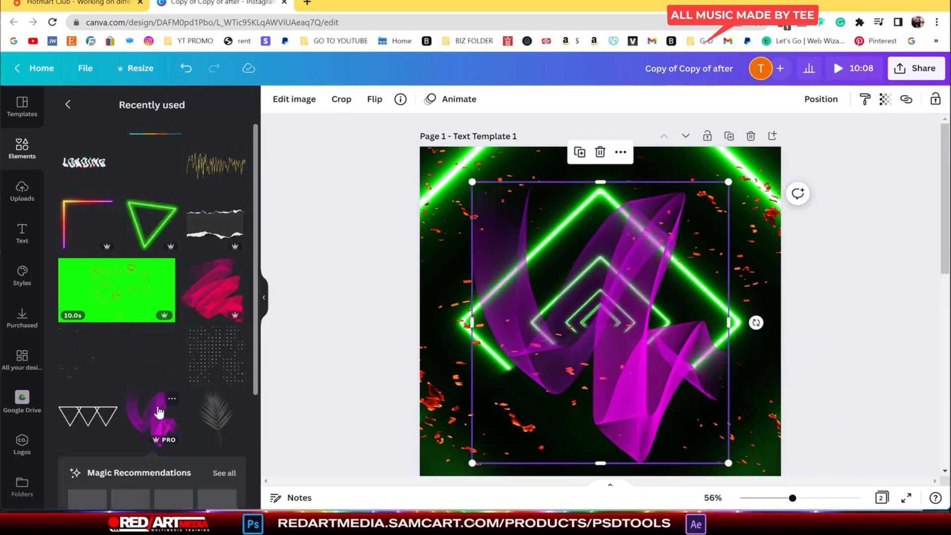
- Enlarge the purple wave to nearly fill the page and position it slightly right of centre
{"action": "left_click_drag", "start_coordinate": [725, 171], "coordinate": [745, 135]}
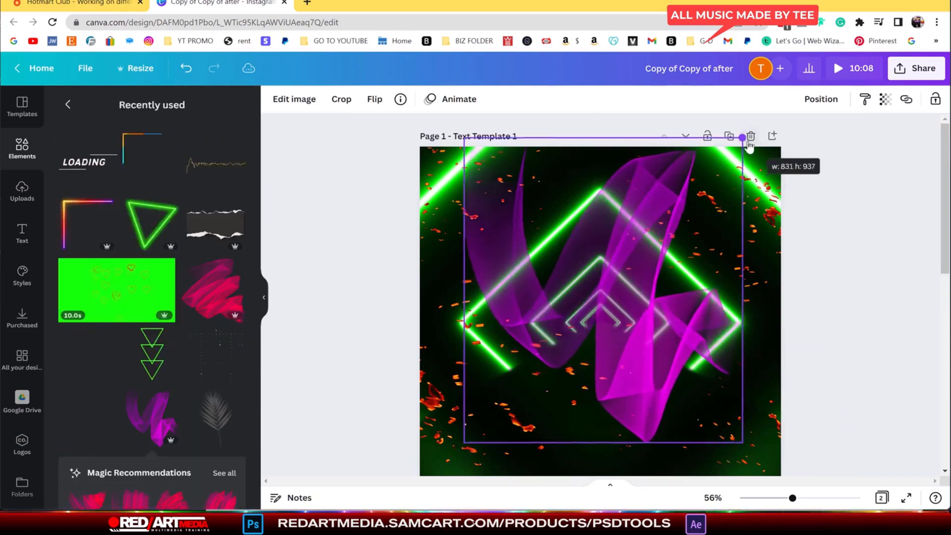
{"action": "left_click_drag", "start_coordinate": [464, 443], "coordinate": [441, 469]}
{"action": "left_click_drag", "start_coordinate": [623, 364], "coordinate": [638, 364]}
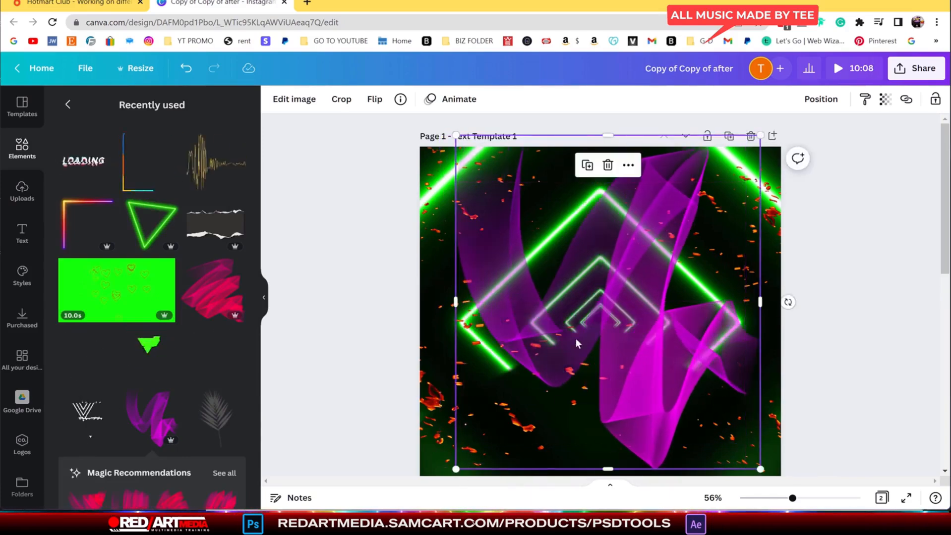
- Open the purple wave's full image adjustments and set tint to -36, warmth to -28 and brightness to -10
{"action": "left_click", "coordinate": [305, 103]}
{"action": "scroll", "coordinate": [250, 253], "scroll_direction": "down", "scroll_amount": 3}
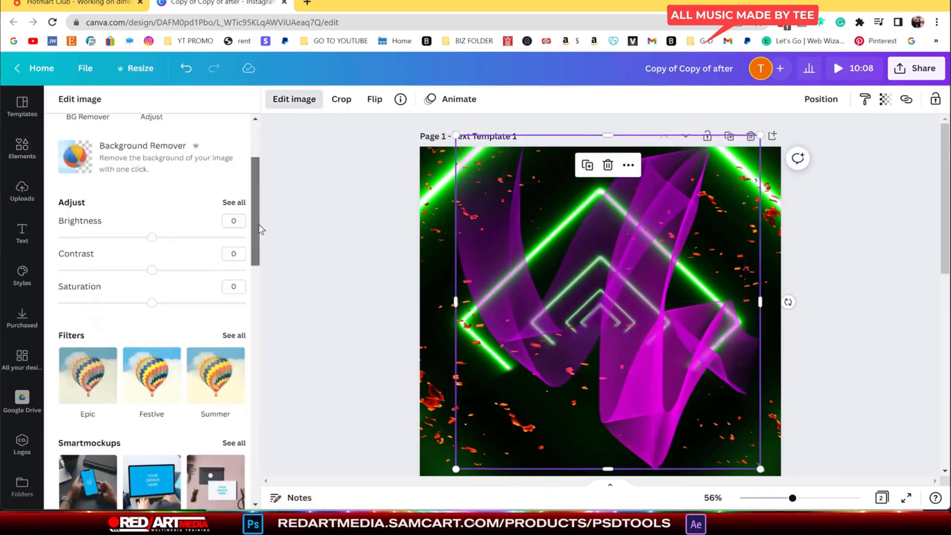
{"action": "left_click", "coordinate": [231, 208]}
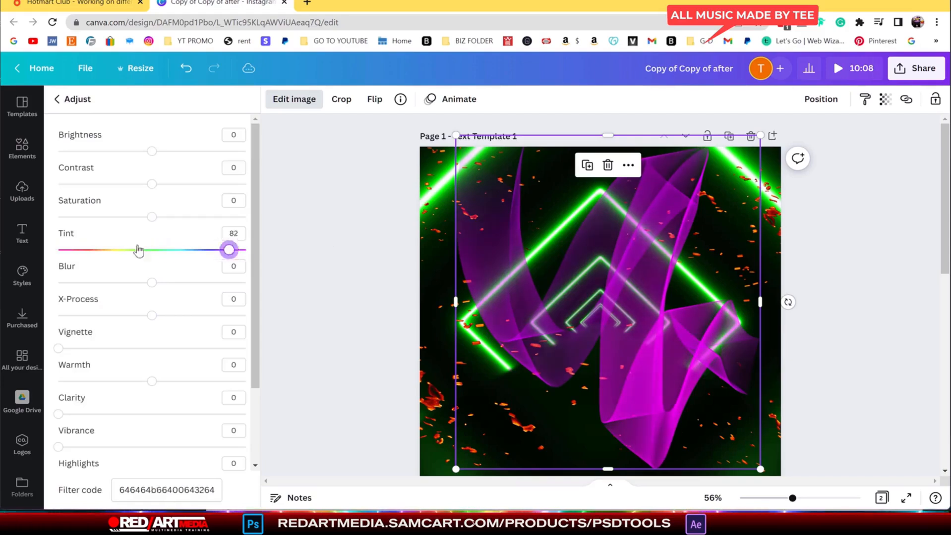
{"action": "left_click_drag", "start_coordinate": [138, 249], "coordinate": [118, 250]}
{"action": "left_click_drag", "start_coordinate": [151, 381], "coordinate": [126, 382]}
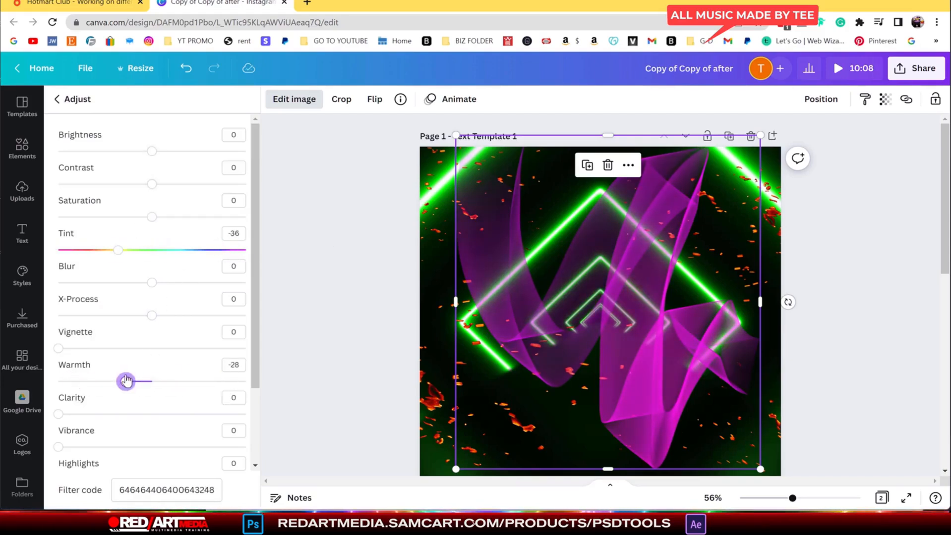
{"action": "left_click_drag", "start_coordinate": [150, 151], "coordinate": [143, 151]}
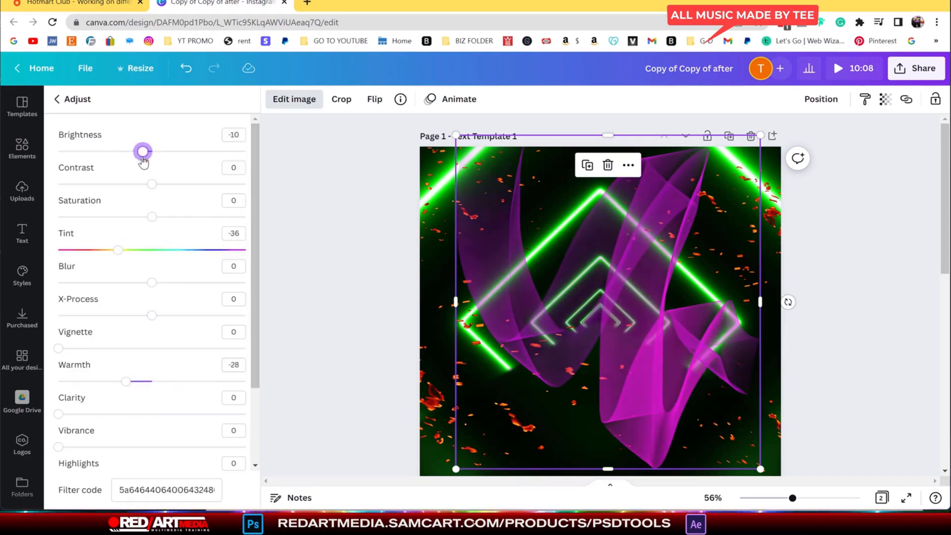
- Set the wave's contrast, saturation and tint to 100, X-Process to 65 and warmth to -100
{"action": "left_click_drag", "start_coordinate": [152, 184], "coordinate": [262, 197]}
{"action": "left_click_drag", "start_coordinate": [187, 225], "coordinate": [118, 224]}
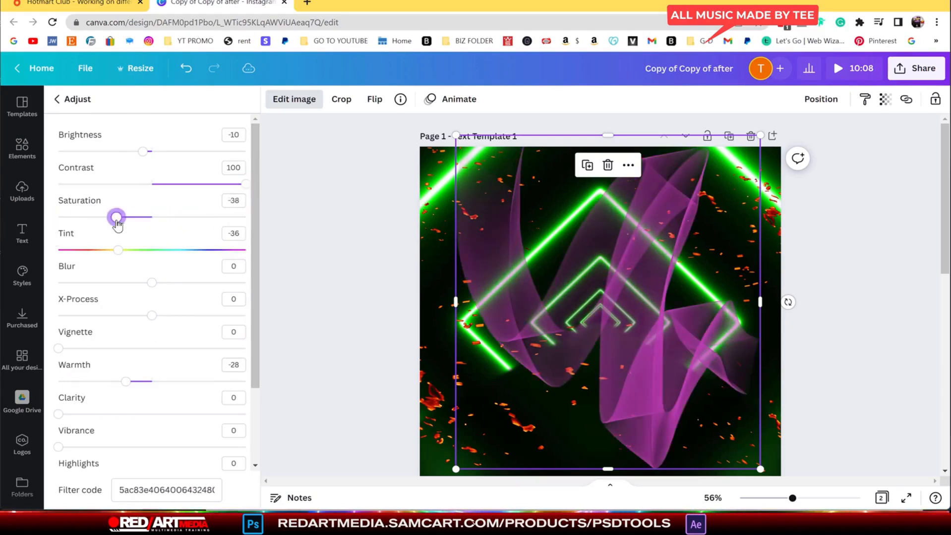
{"action": "left_click_drag", "start_coordinate": [105, 260], "coordinate": [296, 274]}
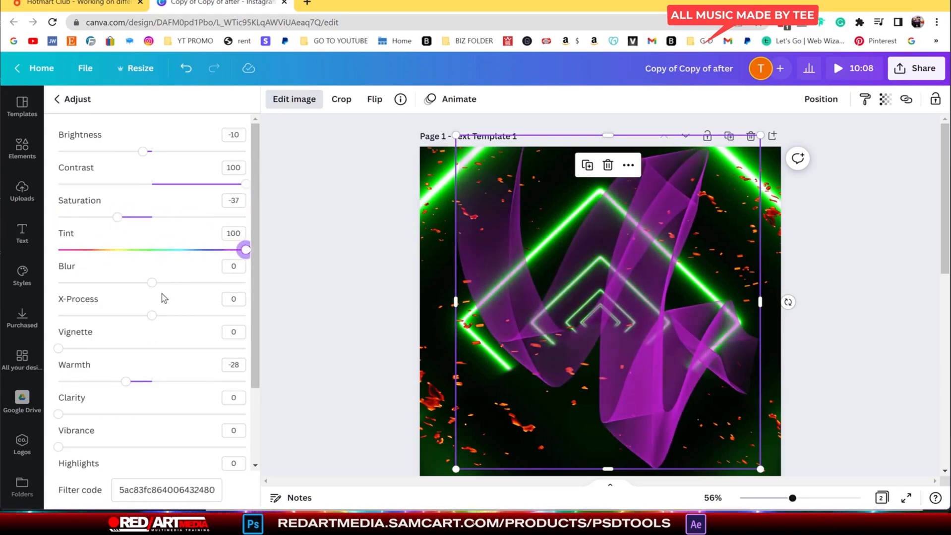
{"action": "left_click_drag", "start_coordinate": [118, 224], "coordinate": [259, 225]}
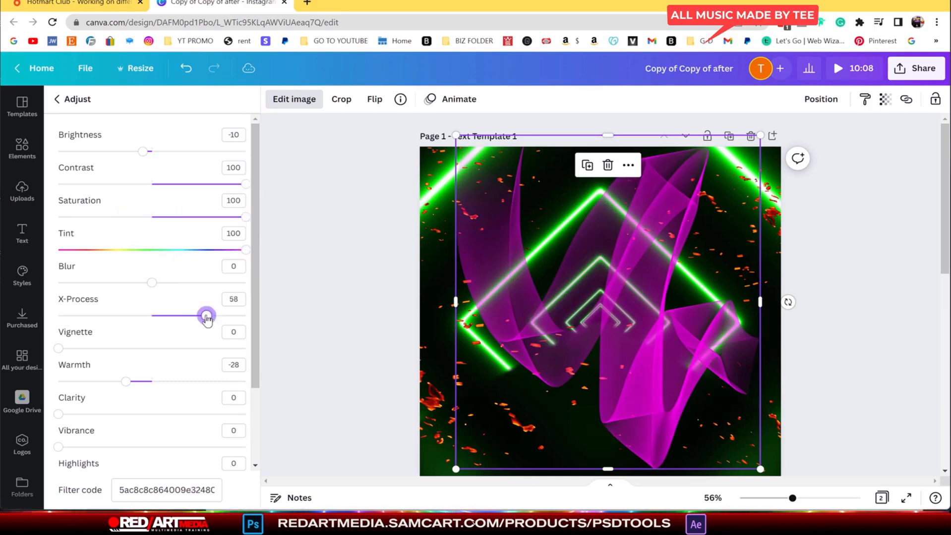
{"action": "left_click_drag", "start_coordinate": [126, 382], "coordinate": [2, 353]}
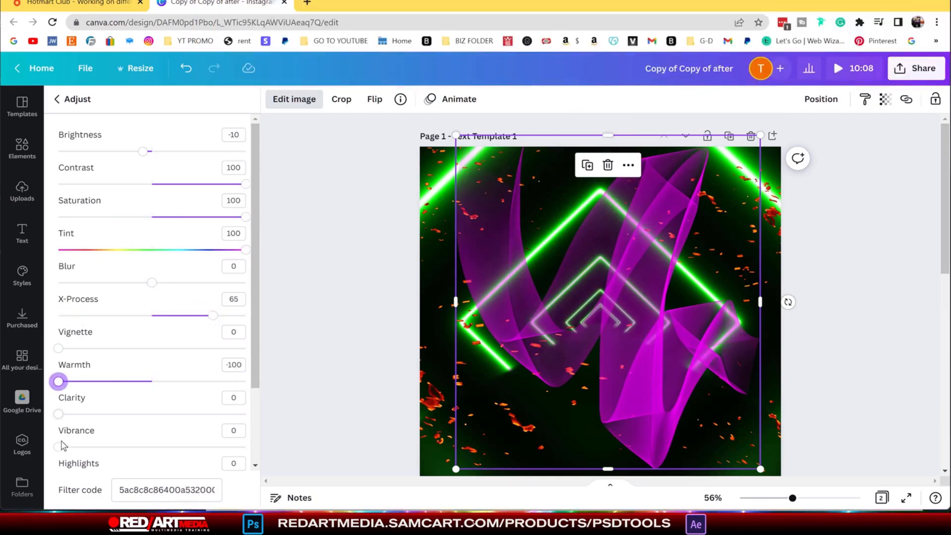
- Set the wave's vibrance to 100, shadows to -9, clarity to 96, X-Process to -5 and highlights to -57
{"action": "left_click_drag", "start_coordinate": [59, 446], "coordinate": [257, 463]}
{"action": "scroll", "coordinate": [198, 317], "scroll_direction": "down", "scroll_amount": 2}
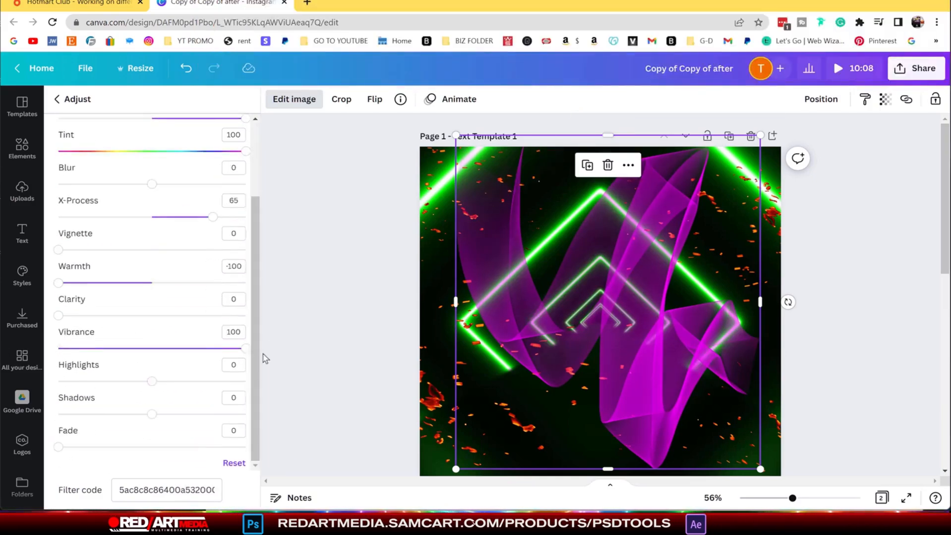
{"action": "left_click_drag", "start_coordinate": [108, 426], "coordinate": [153, 390]}
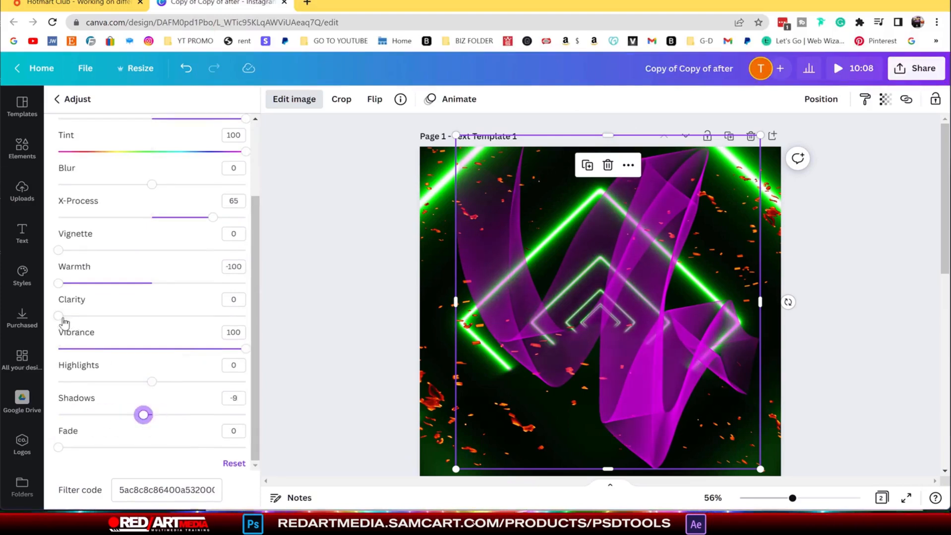
{"action": "left_click_drag", "start_coordinate": [59, 316], "coordinate": [240, 316]}
{"action": "left_click_drag", "start_coordinate": [211, 218], "coordinate": [77, 217]}
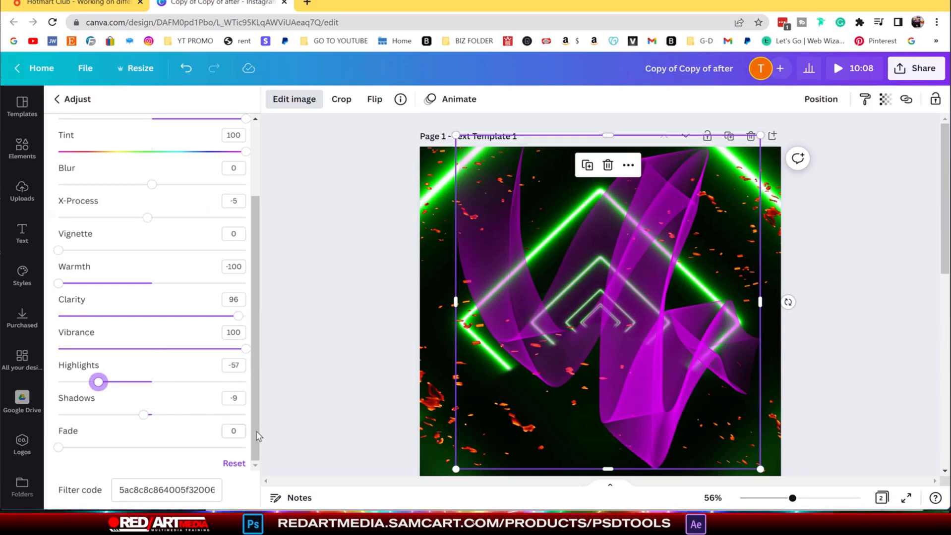
- Set the wave's X-Process to -58, blur to -4 and tint to 65
{"action": "left_click_drag", "start_coordinate": [256, 437], "coordinate": [255, 428]}
{"action": "left_click_drag", "start_coordinate": [147, 230], "coordinate": [97, 229]}
{"action": "mouse_move", "coordinate": [221, 163]}
{"action": "left_mouse_down"}
{"action": "mouse_move", "coordinate": [159, 162]}
{"action": "mouse_move", "coordinate": [242, 162]}
{"action": "mouse_move", "coordinate": [205, 166]}
{"action": "left_mouse_up"}
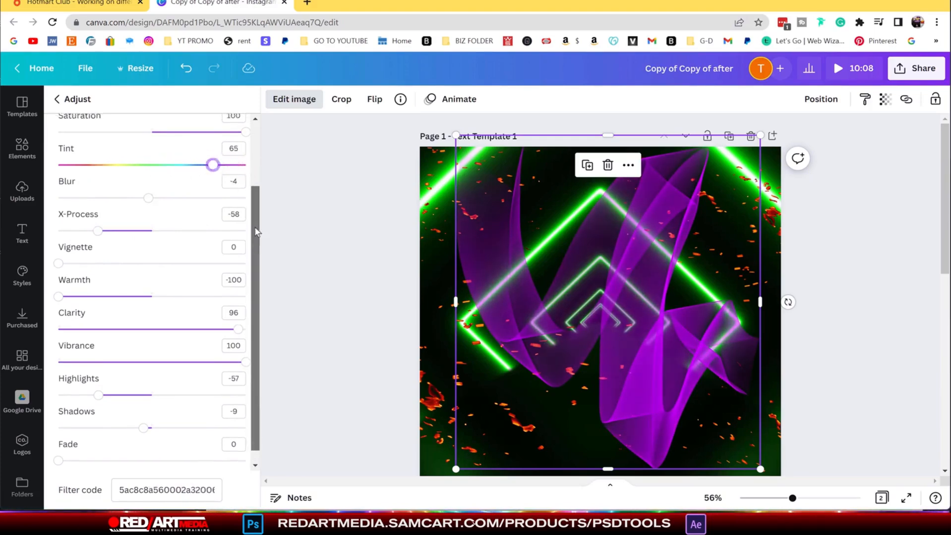
- Set the wave's brightness to -100, contrast to 8, tint to 52 and saturation to -100
{"action": "scroll", "coordinate": [244, 167], "scroll_direction": "up", "scroll_amount": 3}
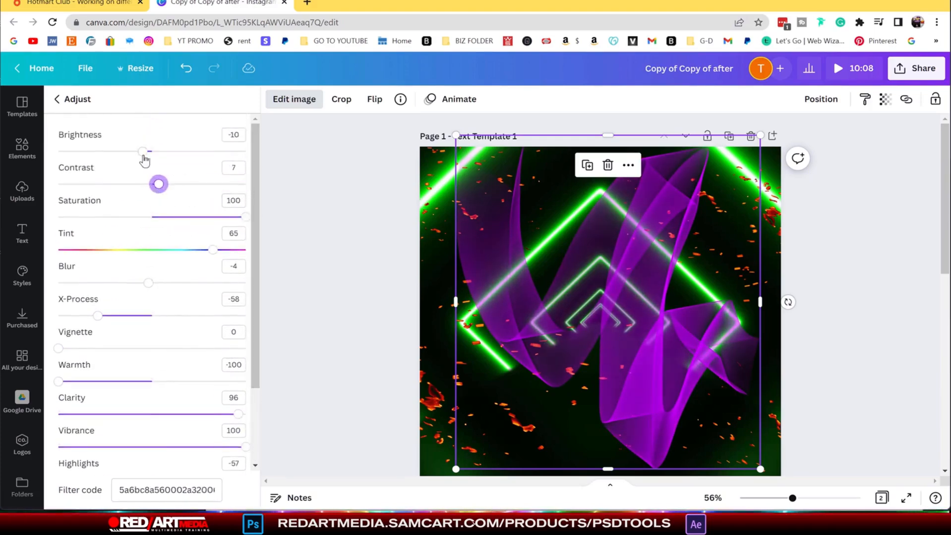
{"action": "left_click_drag", "start_coordinate": [143, 151], "coordinate": [58, 151]}
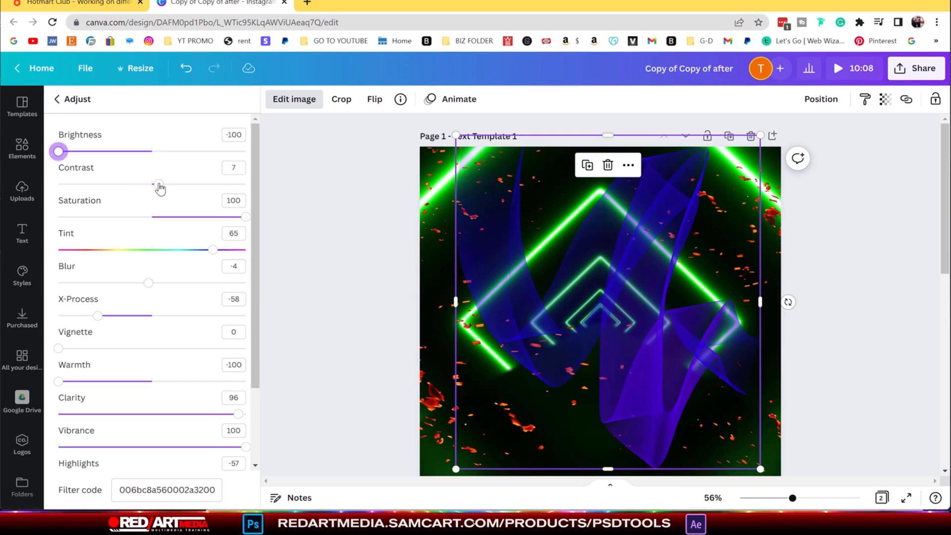
{"action": "mouse_move", "coordinate": [158, 184]}
{"action": "left_mouse_down"}
{"action": "mouse_move", "coordinate": [204, 184]}
{"action": "mouse_move", "coordinate": [159, 184]}
{"action": "left_mouse_up"}
{"action": "mouse_move", "coordinate": [214, 255]}
{"action": "left_mouse_down"}
{"action": "mouse_move", "coordinate": [174, 258]}
{"action": "mouse_move", "coordinate": [243, 252]}
{"action": "mouse_move", "coordinate": [202, 253]}
{"action": "left_mouse_up"}
{"action": "left_click_drag", "start_coordinate": [244, 218], "coordinate": [55, 243]}
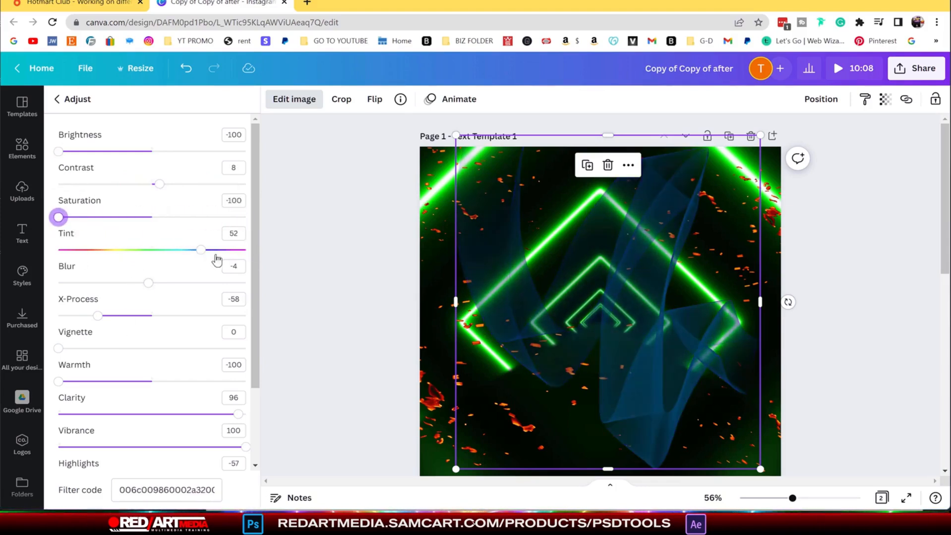
- Turn the wave green with tint -29, X-Process -100, warmth -8 and clarity 100
{"action": "left_click_drag", "start_coordinate": [202, 251], "coordinate": [122, 277]}
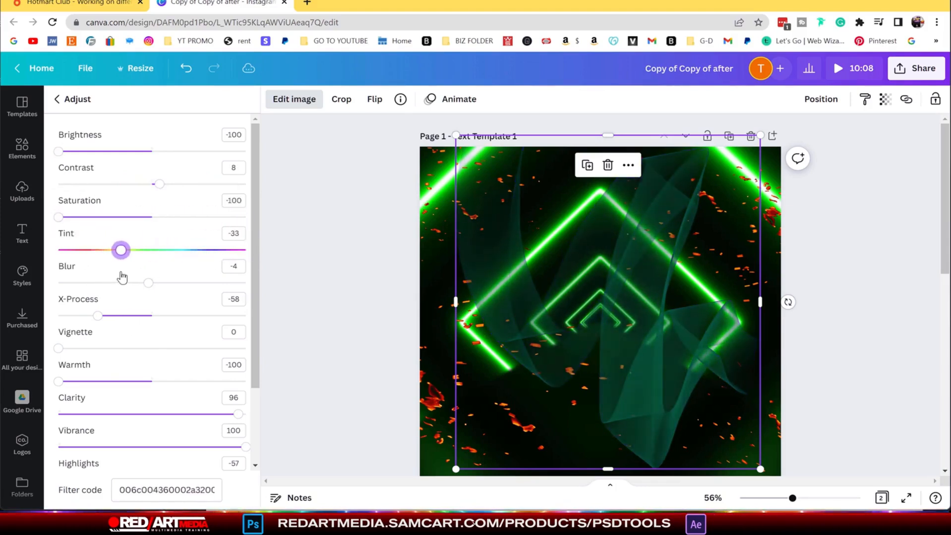
{"action": "left_click_drag", "start_coordinate": [108, 316], "coordinate": [39, 320]}
{"action": "left_click_drag", "start_coordinate": [63, 382], "coordinate": [146, 390]}
{"action": "left_click_drag", "start_coordinate": [240, 418], "coordinate": [270, 421]}
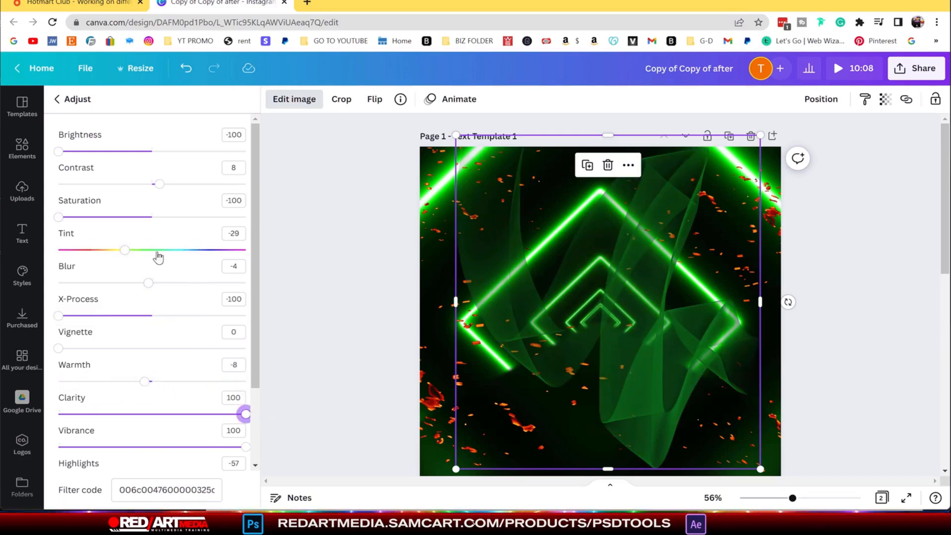
- Refine the wave with brightness -38, highlights 100, shadows 78 and tint 7, and leave the adjustments
{"action": "left_click_drag", "start_coordinate": [63, 157], "coordinate": [113, 172]}
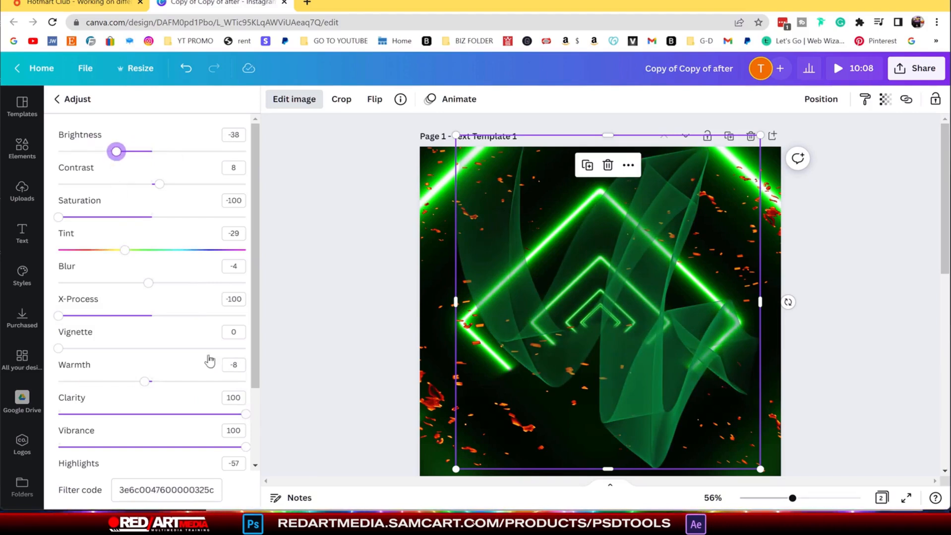
{"action": "scroll", "coordinate": [244, 358], "scroll_direction": "down", "scroll_amount": 2}
{"action": "left_click_drag", "start_coordinate": [99, 383], "coordinate": [235, 392]}
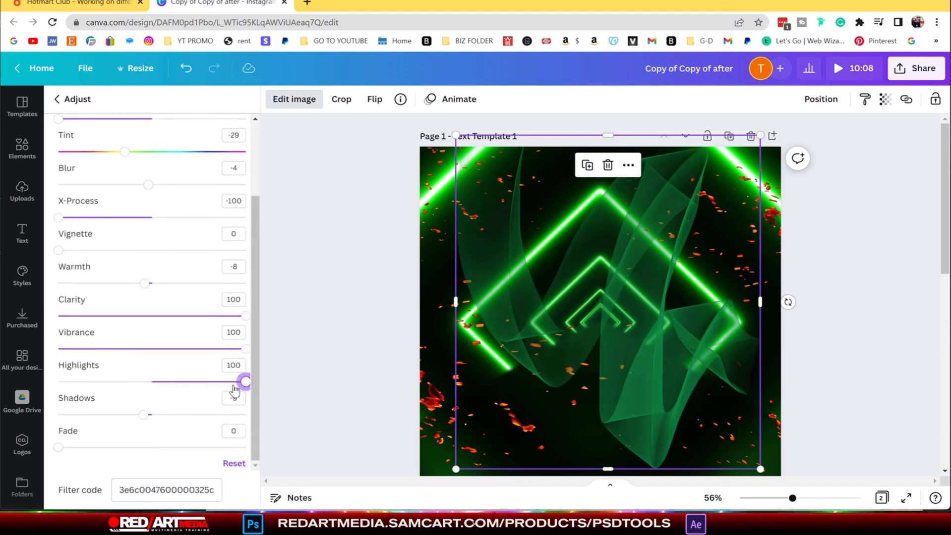
{"action": "left_click_drag", "start_coordinate": [184, 421], "coordinate": [218, 414]}
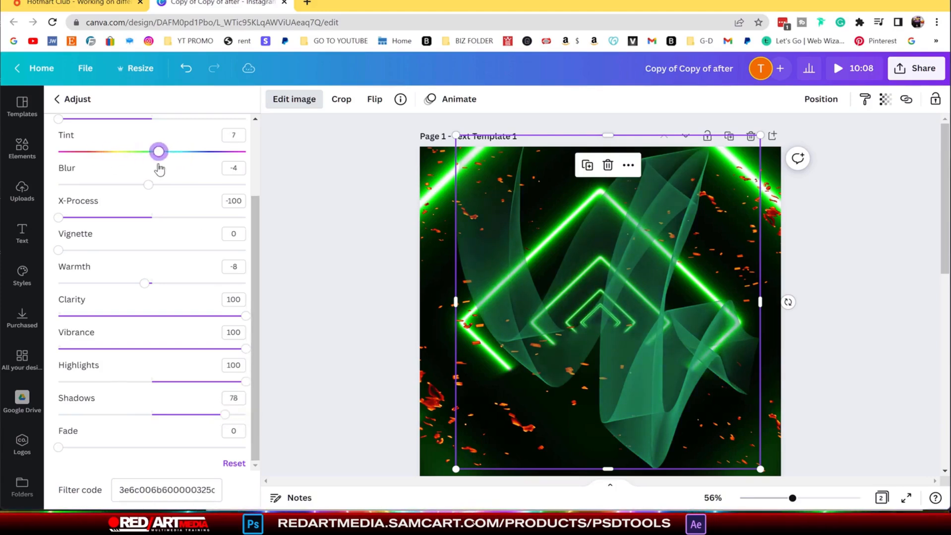
{"action": "left_click", "coordinate": [57, 100]}
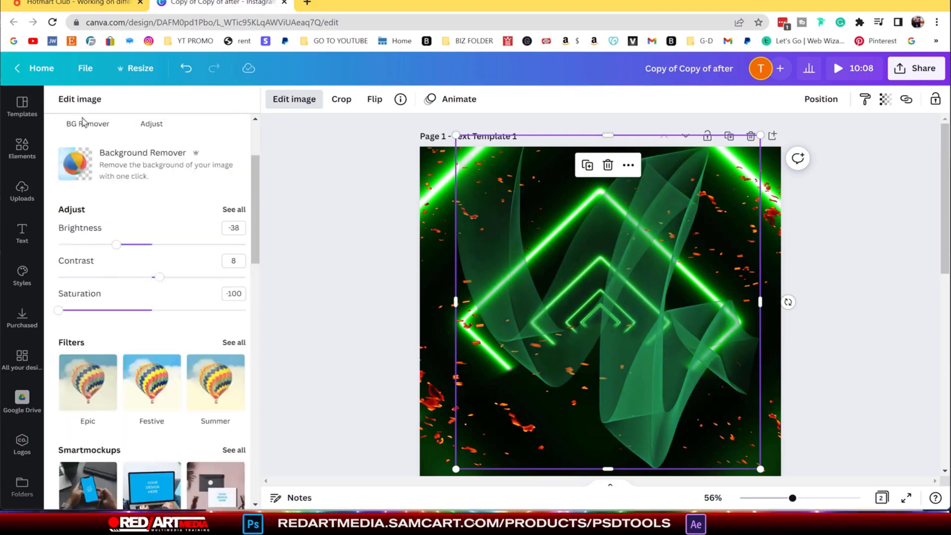
{"action": "left_click_drag", "start_coordinate": [548, 122], "coordinate": [425, 256]}
- Add the animated stacked green triangles from the recently used elements and shrink them into the page's upper-left corner
{"action": "left_click", "coordinate": [21, 149]}
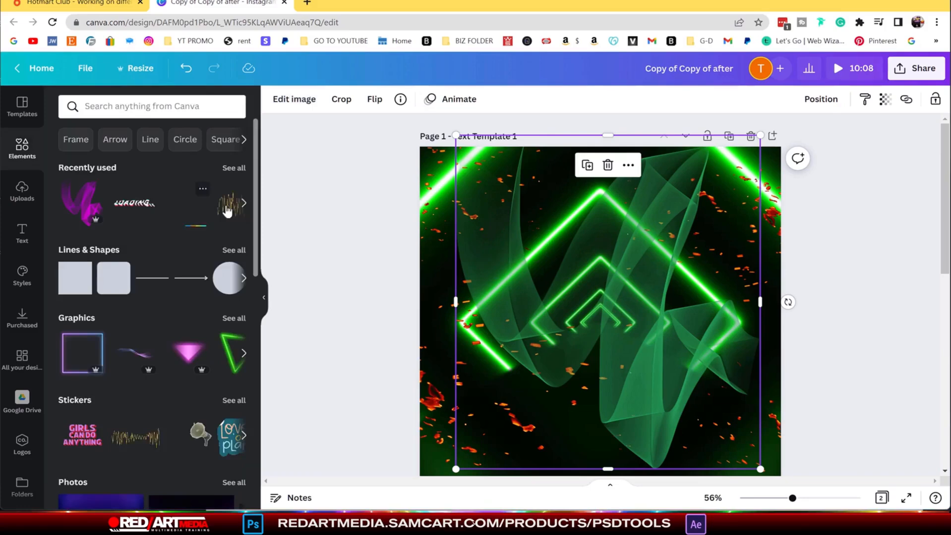
{"action": "left_click", "coordinate": [234, 167]}
{"action": "left_click", "coordinate": [226, 363]}
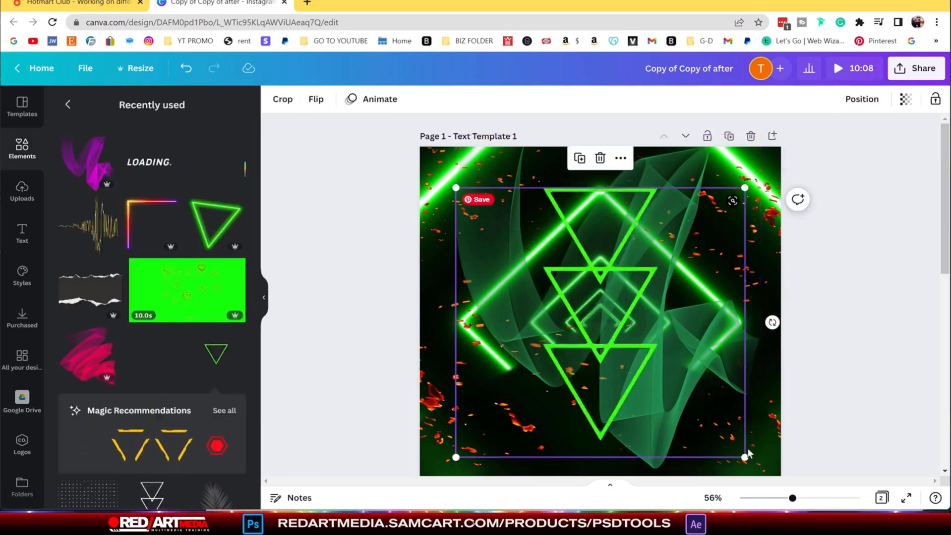
{"action": "left_click_drag", "start_coordinate": [742, 454], "coordinate": [457, 177]}
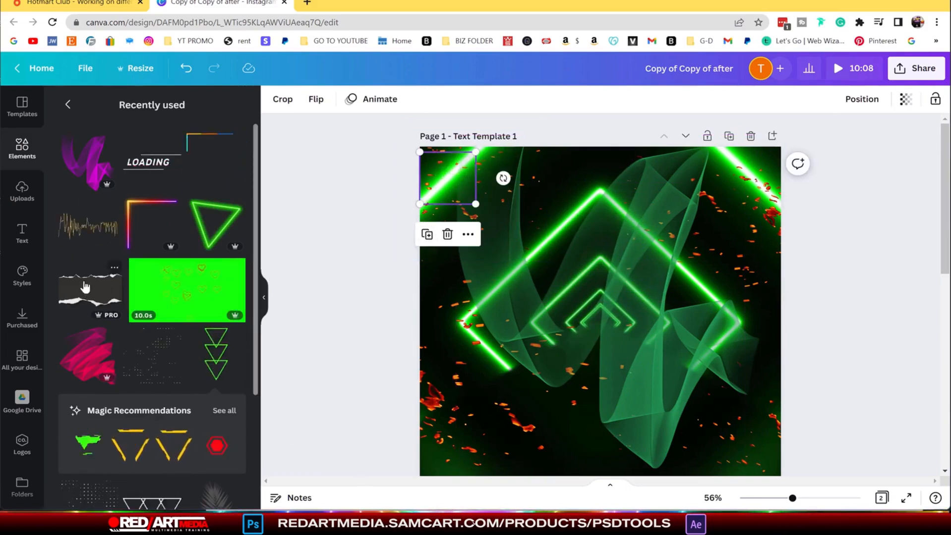
{"action": "left_click_drag", "start_coordinate": [253, 154], "coordinate": [255, 197]}
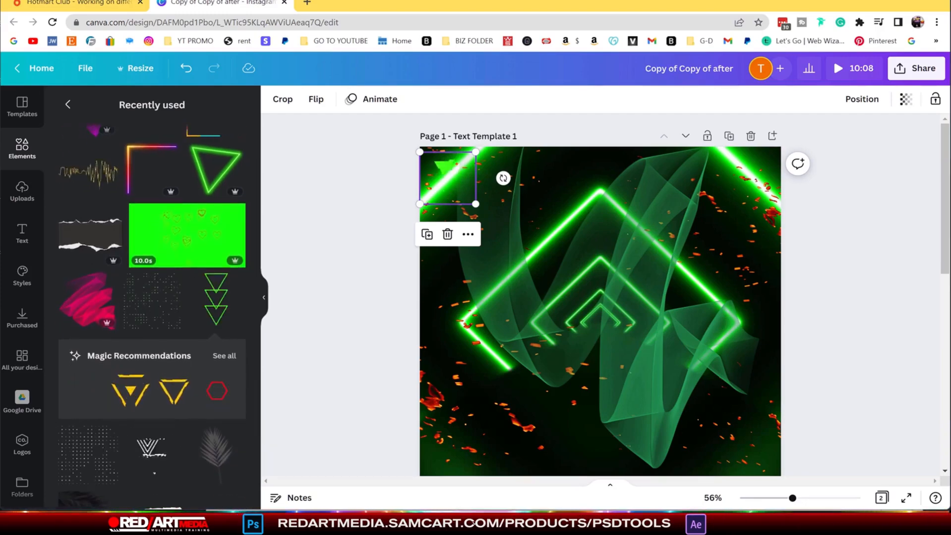
- Add the animated stacked white triangles from the recently used elements and shrink them beside the page's left edge, below the middle
{"action": "left_click", "coordinate": [152, 452]}
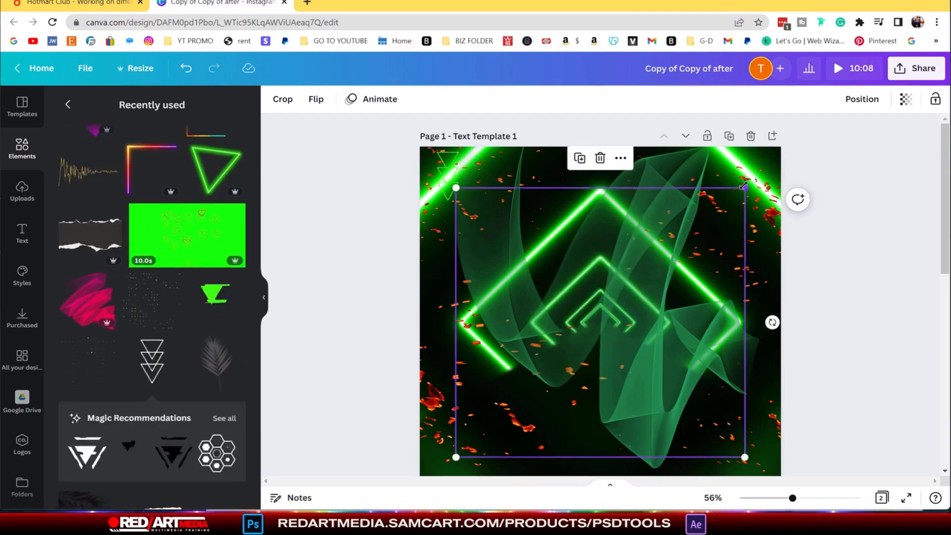
{"action": "left_click_drag", "start_coordinate": [743, 187], "coordinate": [445, 368]}
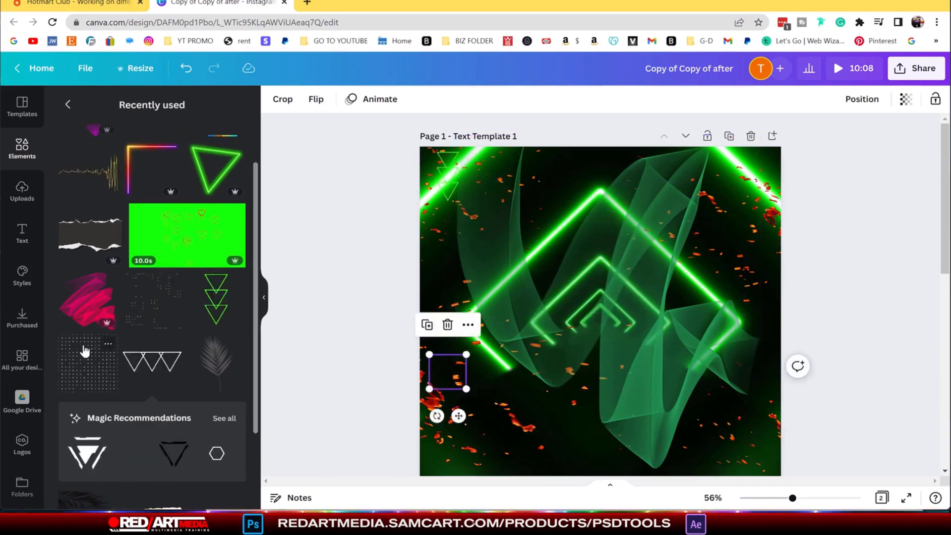
- Add the animated dot pattern over the page centre, shift it slightly up and set its transparency to 29
{"action": "left_click", "coordinate": [163, 306]}
{"action": "left_click_drag", "start_coordinate": [639, 258], "coordinate": [647, 228]}
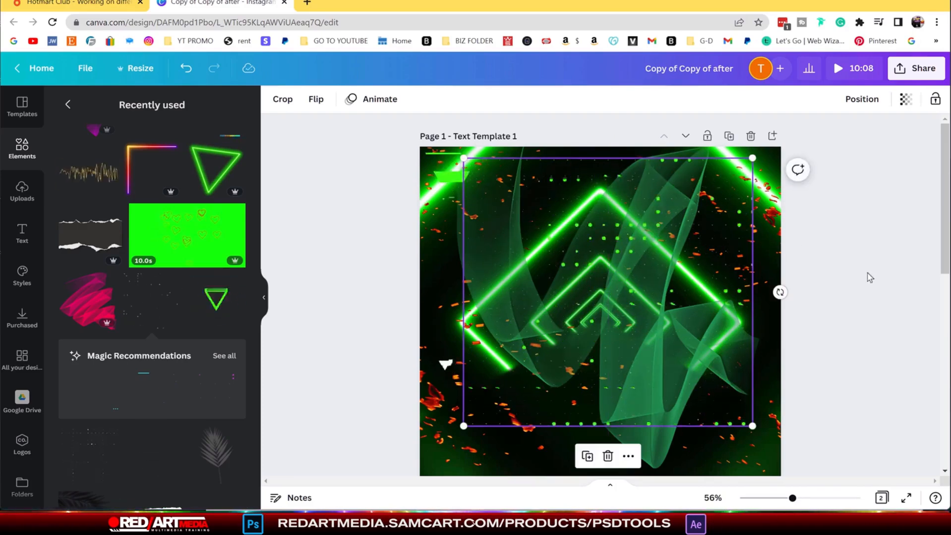
{"action": "left_click", "coordinate": [913, 101]}
{"action": "left_click_drag", "start_coordinate": [832, 153], "coordinate": [816, 153]}
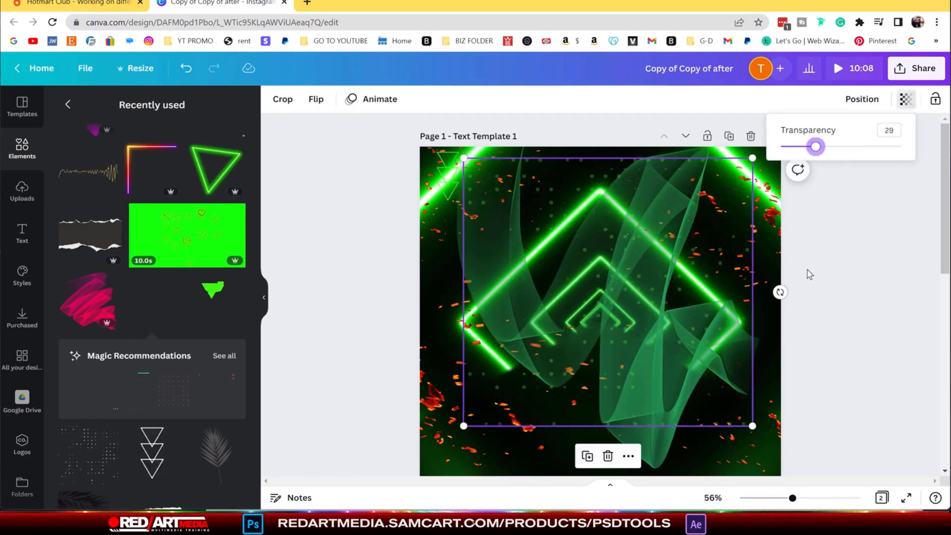
{"action": "left_click", "coordinate": [820, 405]}
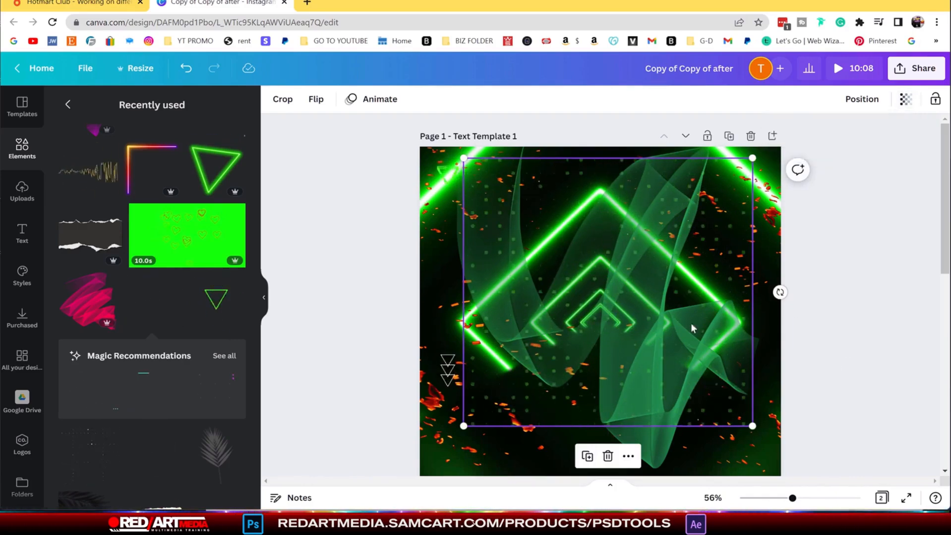
- Add the animated white grid, shrink it, and place one copy at the page's left edge and another at its right edge
{"action": "left_click", "coordinate": [98, 454]}
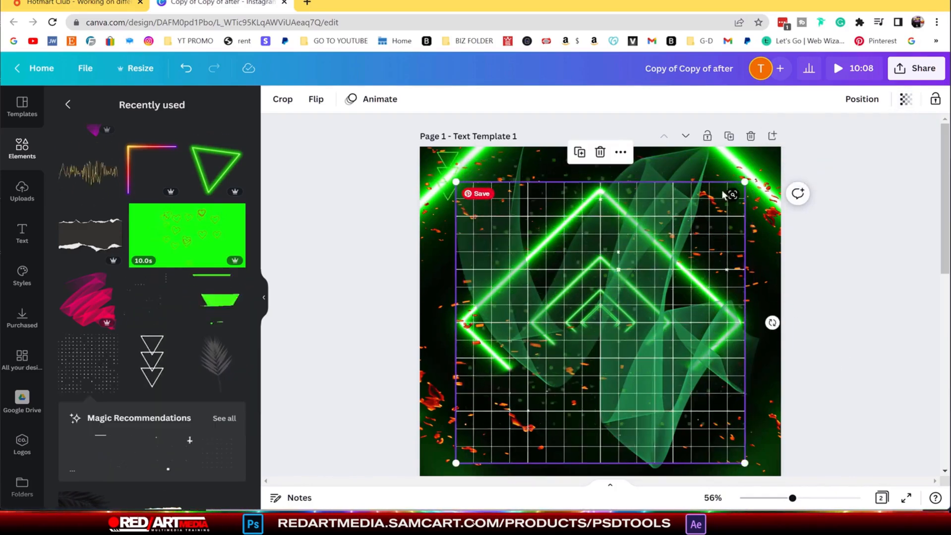
{"action": "left_click_drag", "start_coordinate": [745, 182], "coordinate": [493, 347]}
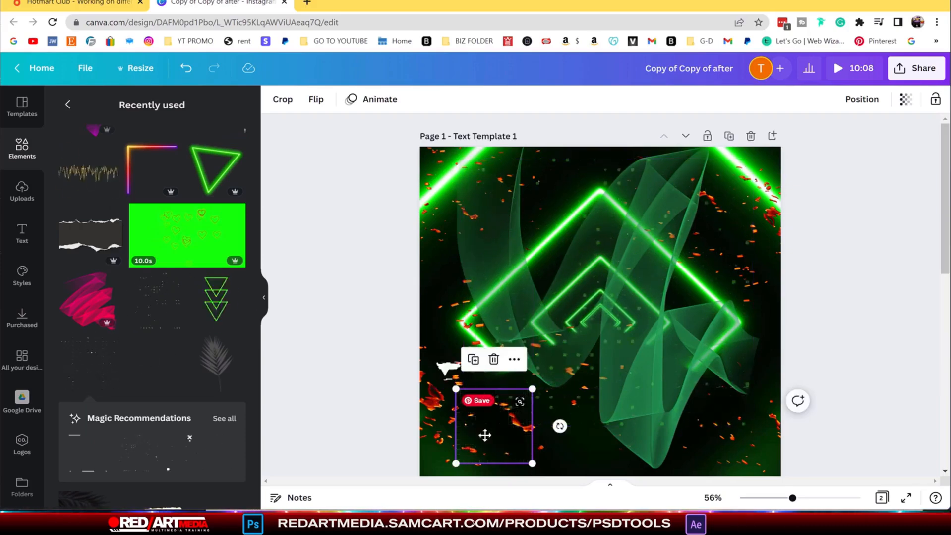
{"action": "left_click_drag", "start_coordinate": [484, 435], "coordinate": [776, 268]}
{"action": "left_click", "coordinate": [438, 315]}
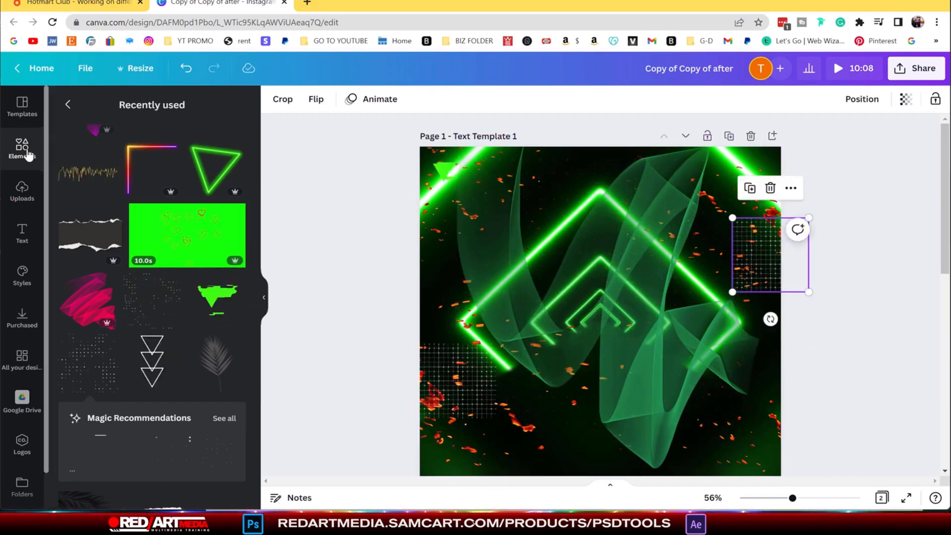
- Add the multicoloured neon corner line from the recently used elements and place it in the page's upper-left corner
{"action": "scroll", "coordinate": [176, 208], "scroll_direction": "down", "scroll_amount": 3}
{"action": "scroll", "coordinate": [163, 209], "scroll_direction": "up", "scroll_amount": 5}
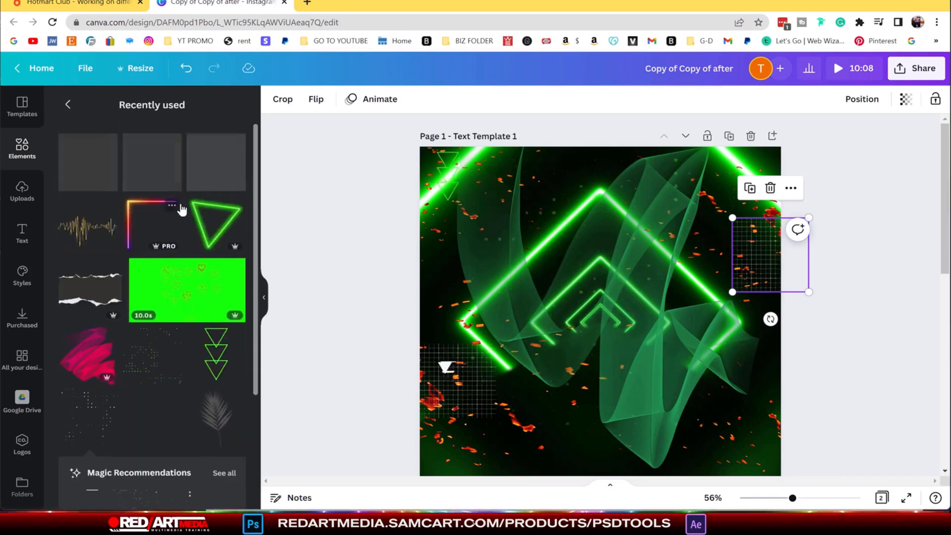
{"action": "left_click", "coordinate": [68, 104]}
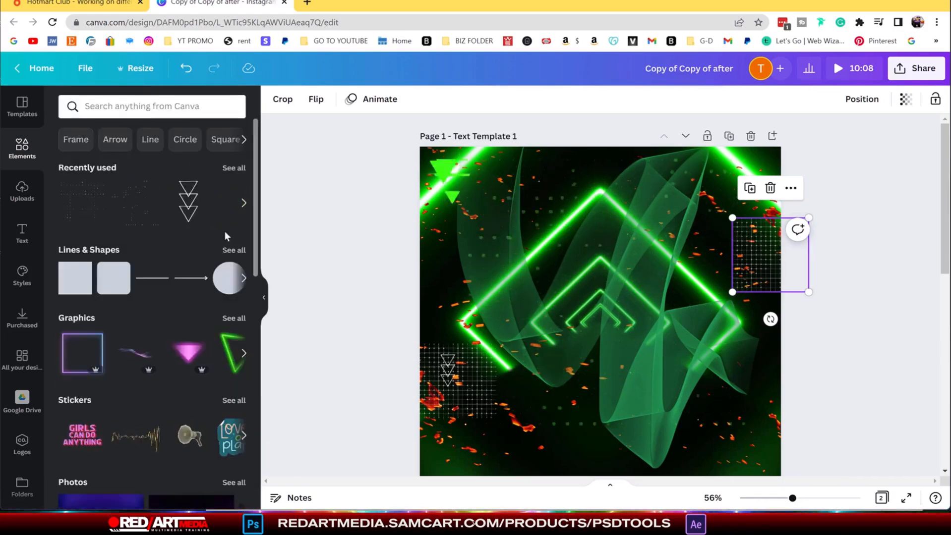
{"action": "left_click", "coordinate": [246, 203]}
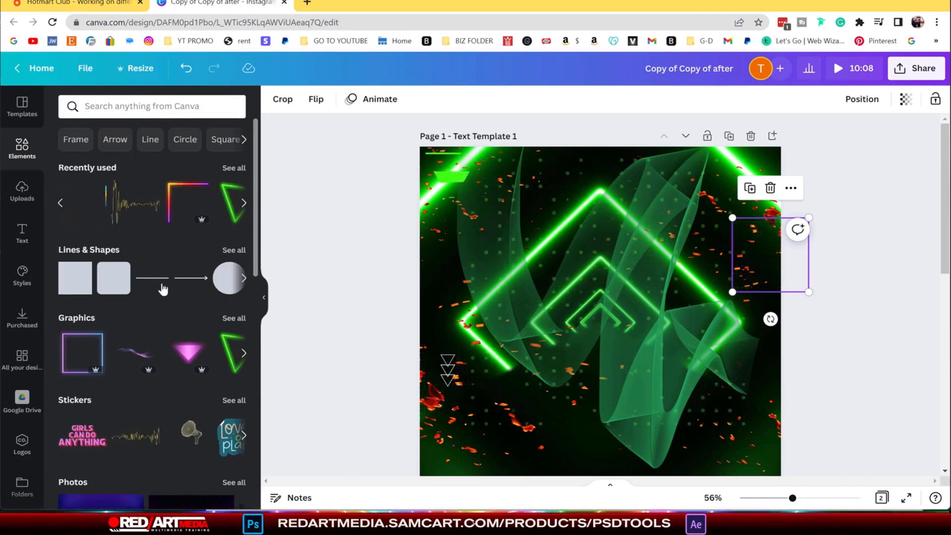
{"action": "left_click", "coordinate": [183, 203]}
{"action": "left_click_drag", "start_coordinate": [557, 269], "coordinate": [443, 161]}
- Send the upper-left neon corner line backward two levels in the layer order
{"action": "right_click", "coordinate": [453, 156]}
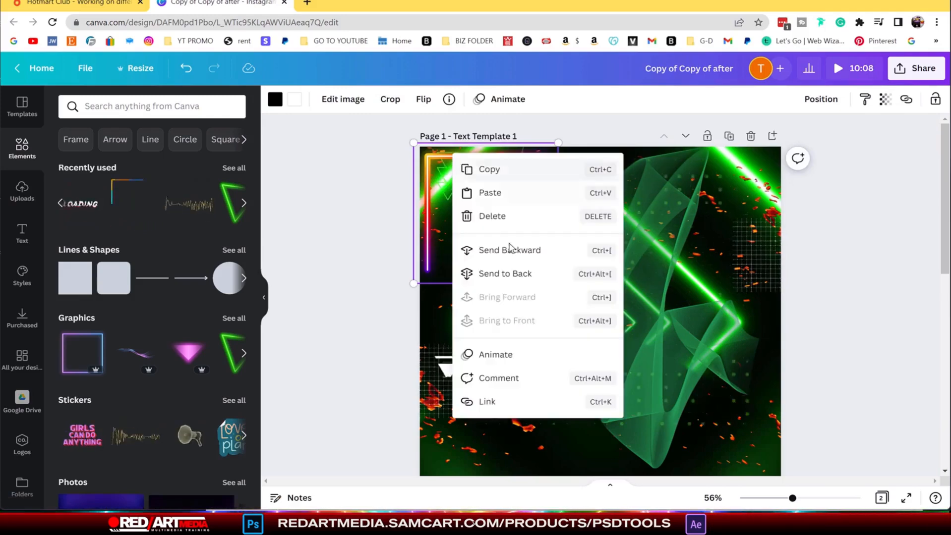
{"action": "left_click", "coordinate": [512, 252]}
{"action": "right_click", "coordinate": [436, 169]}
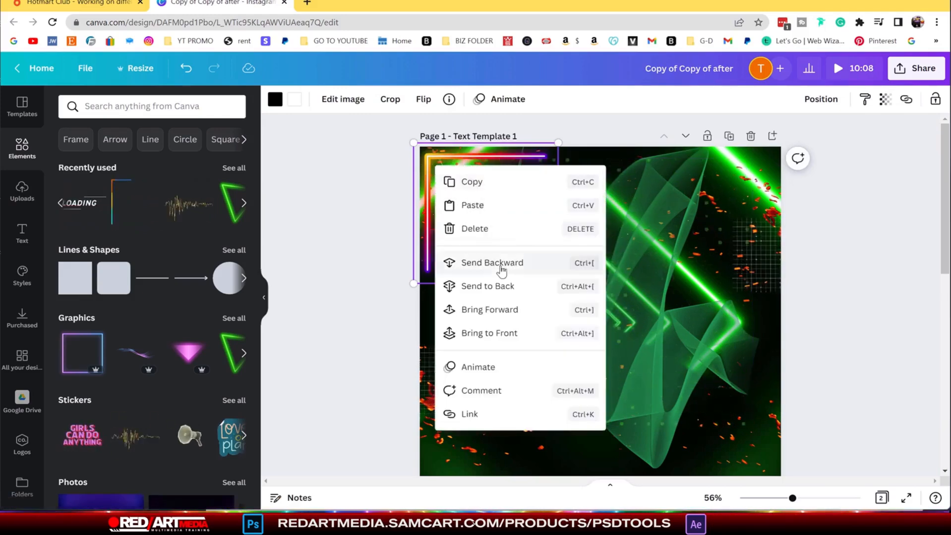
{"action": "left_click", "coordinate": [501, 264]}
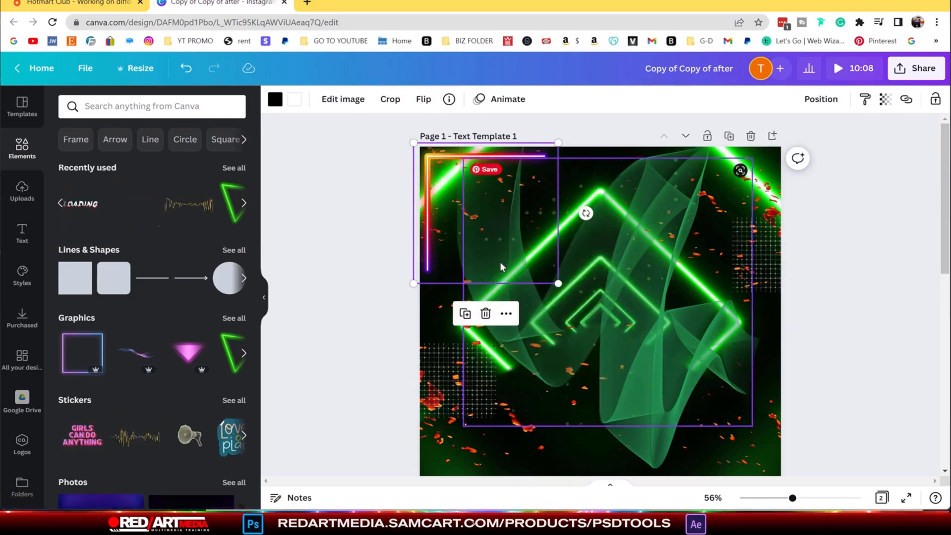
{"action": "right_click", "coordinate": [430, 233]}
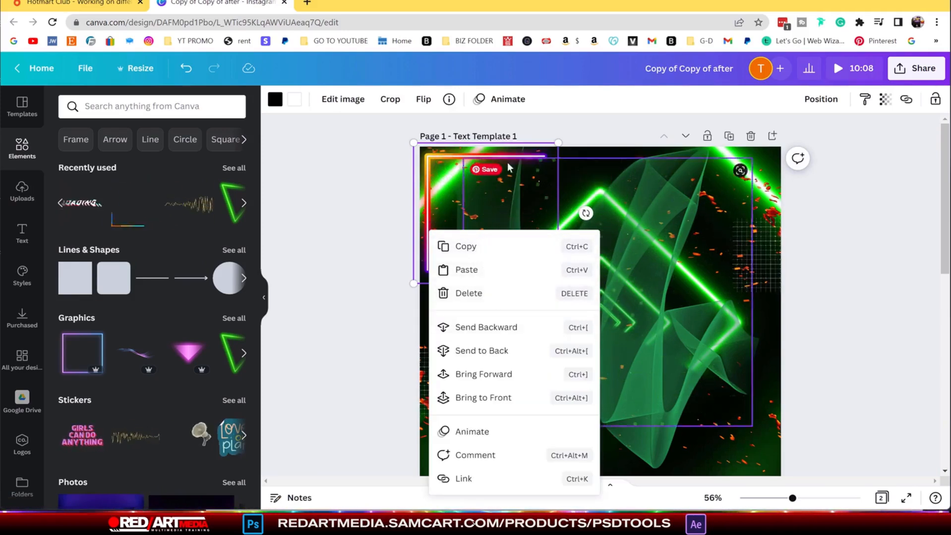
{"action": "left_click", "coordinate": [797, 232]}
{"action": "left_click", "coordinate": [921, 75]}
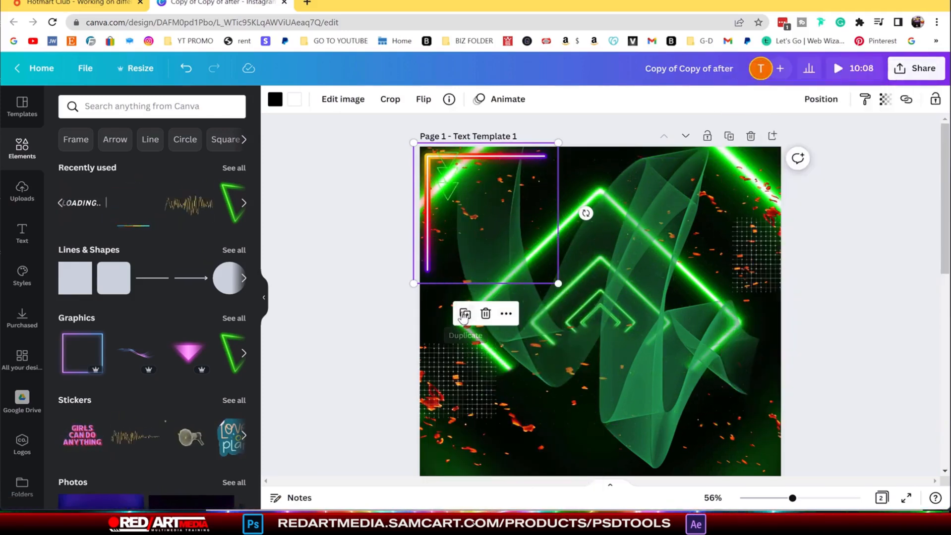
- Duplicate the neon corner line, rotate the copy by half a turn and place it in the page's lower-right corner
{"action": "key", "text": "ctrl+v"}
{"action": "left_click_drag", "start_coordinate": [637, 441], "coordinate": [638, 319]}
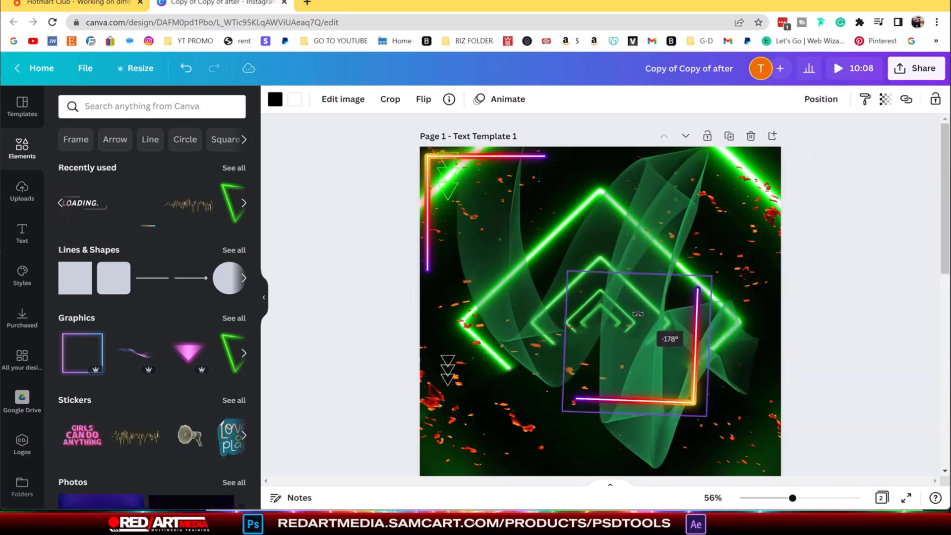
{"action": "left_click_drag", "start_coordinate": [666, 404], "coordinate": [729, 455]}
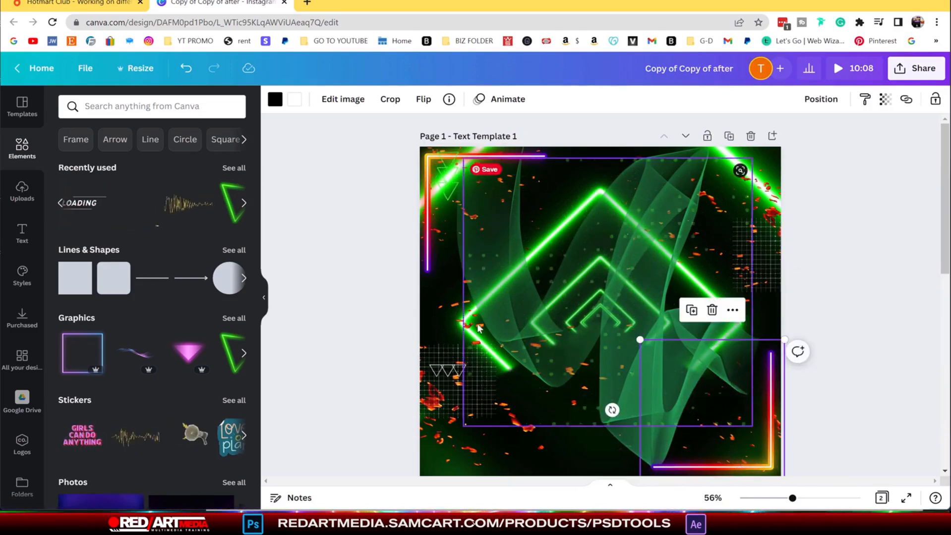
- Find the red neon "PIZZA PARTY" font combination among the text styles and add it to the page
{"action": "left_click", "coordinate": [21, 234]}
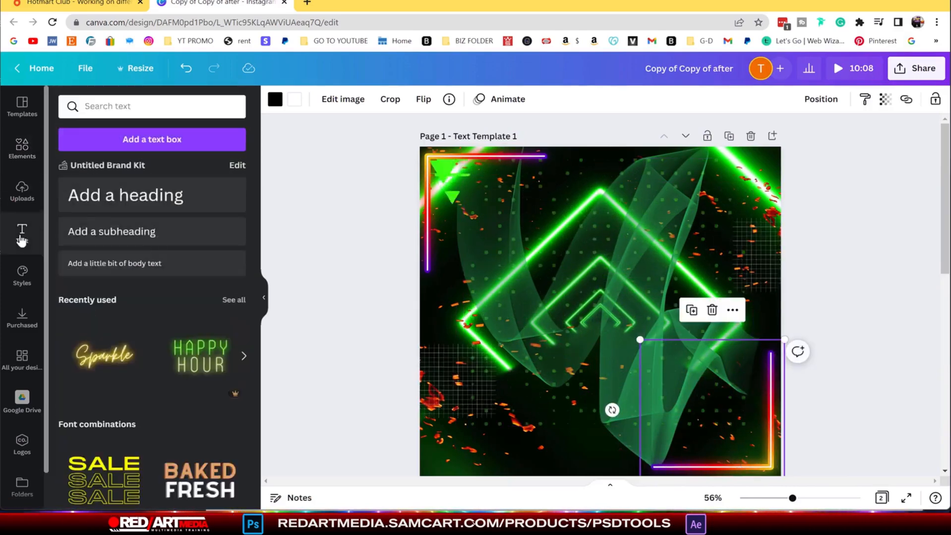
{"action": "scroll", "coordinate": [257, 248], "scroll_direction": "down", "scroll_amount": 10}
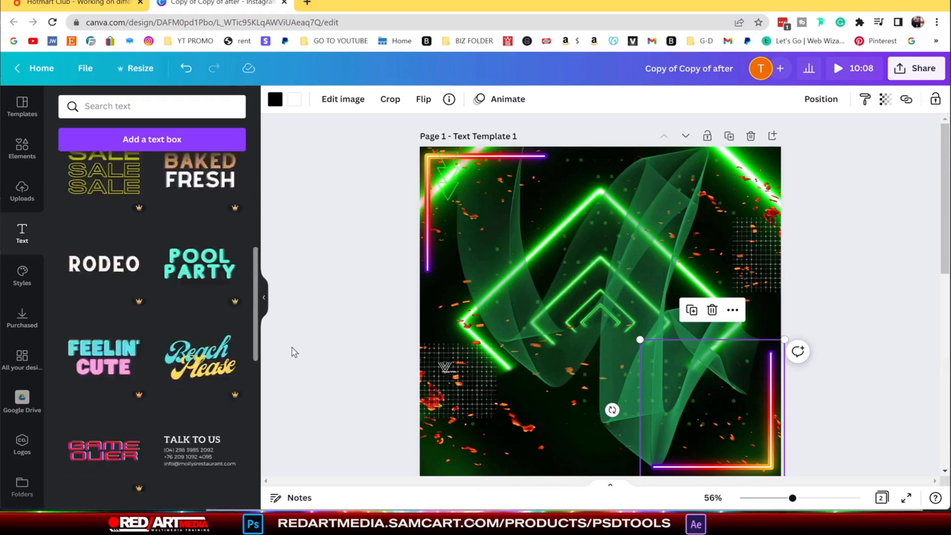
{"action": "scroll", "coordinate": [200, 303], "scroll_direction": "up", "scroll_amount": 1}
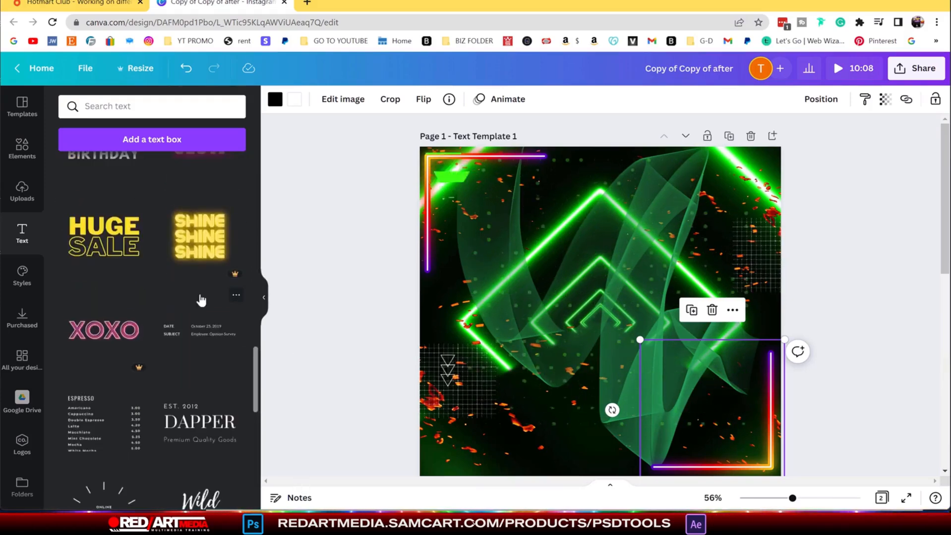
{"action": "scroll", "coordinate": [203, 297], "scroll_direction": "down", "scroll_amount": 8}
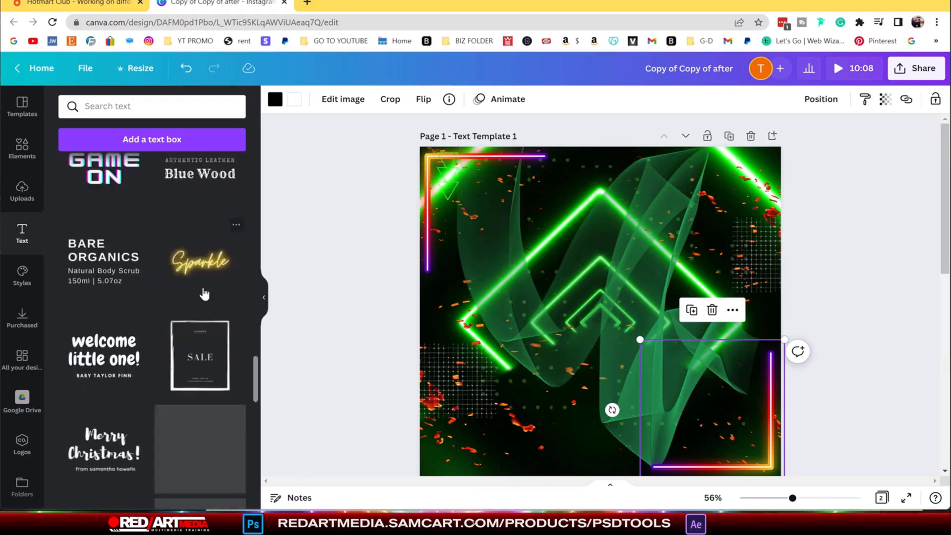
{"action": "scroll", "coordinate": [208, 285], "scroll_direction": "down", "scroll_amount": 4}
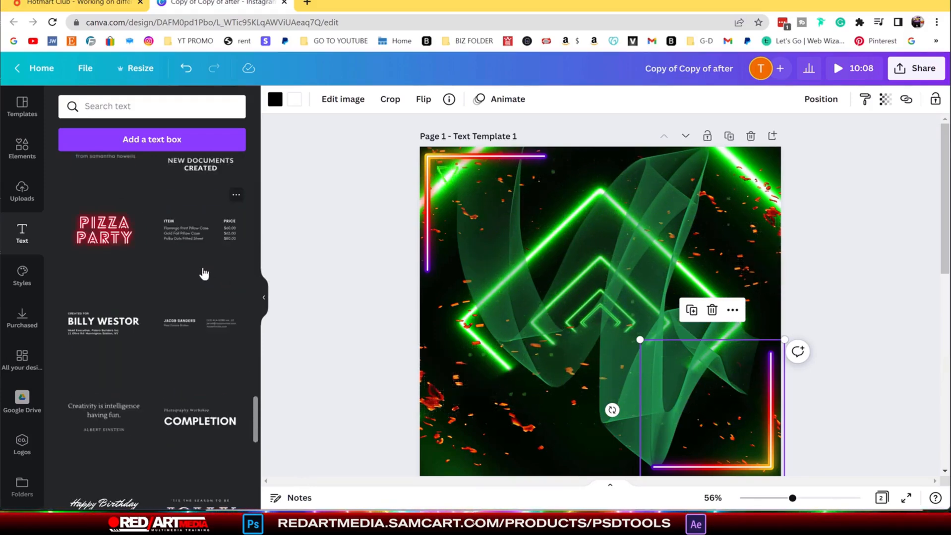
{"action": "left_click", "coordinate": [182, 255]}
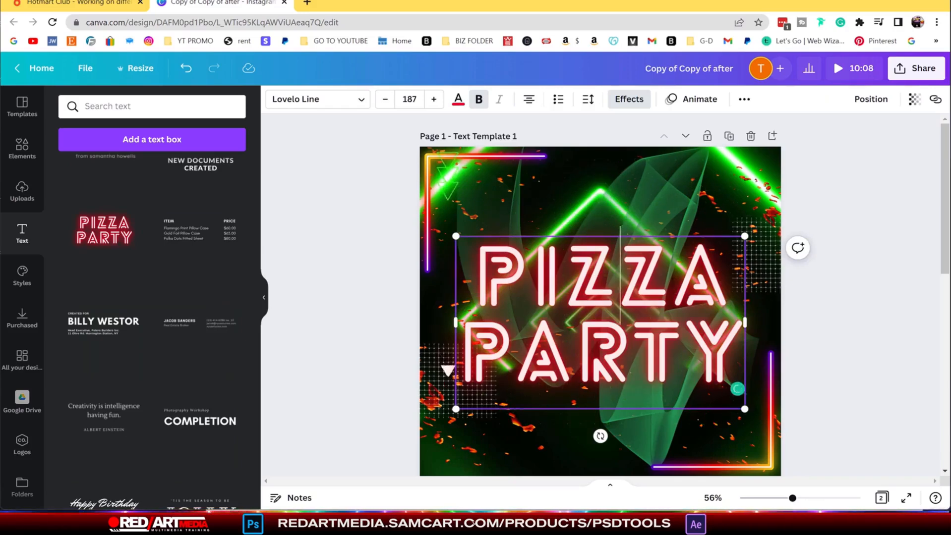
- Reduce the word "PIZZA" to font size 125 and replace it with "SATURDAY"
{"action": "left_click_drag", "start_coordinate": [698, 283], "coordinate": [610, 281]}
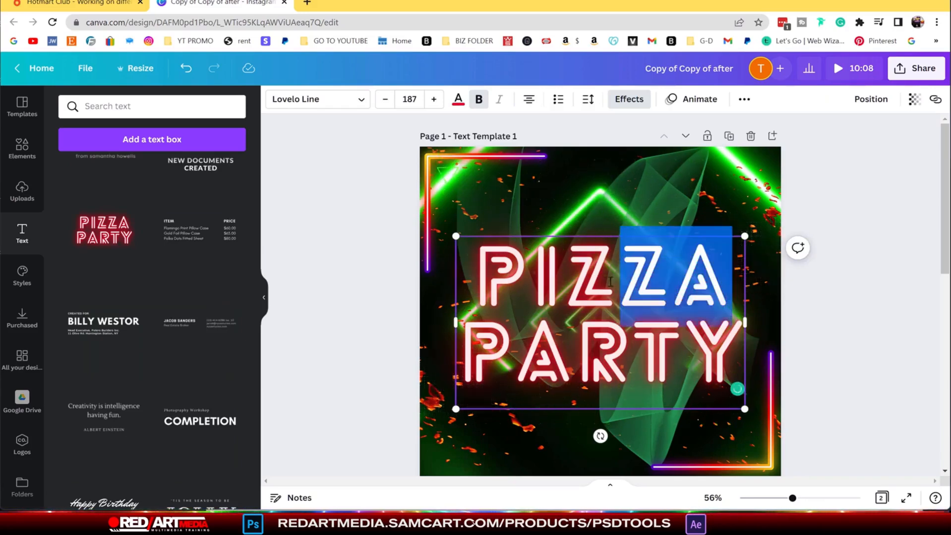
{"action": "left_click", "coordinate": [389, 105]}
{"action": "left_click", "coordinate": [388, 106]}
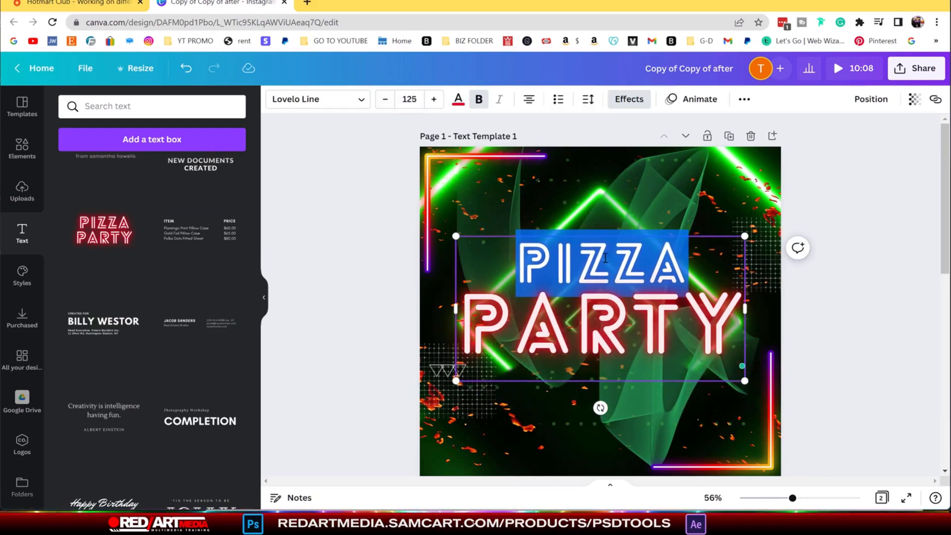
{"action": "type", "text": "AY"}
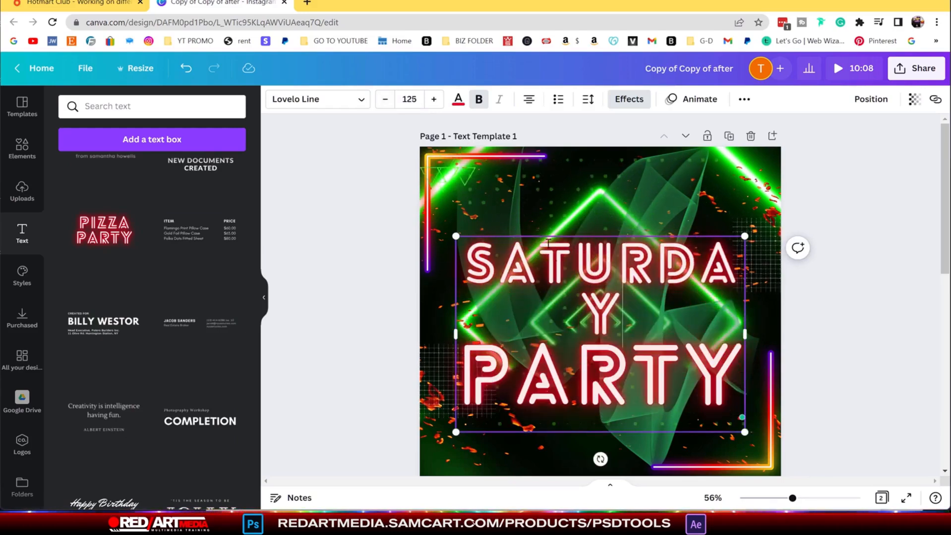
- Widen and enlarge the text box towards both page edges, fit "SATURDAY" on one line and remove the word "PARTY"
{"action": "left_click_drag", "start_coordinate": [745, 335], "coordinate": [766, 336]}
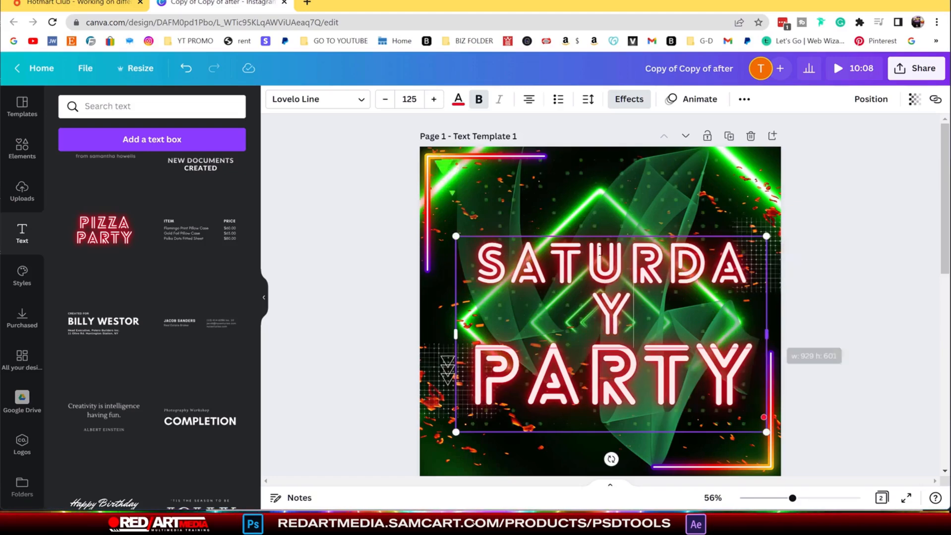
{"action": "left_click", "coordinate": [388, 104]}
{"action": "left_click_drag", "start_coordinate": [455, 237], "coordinate": [433, 223]}
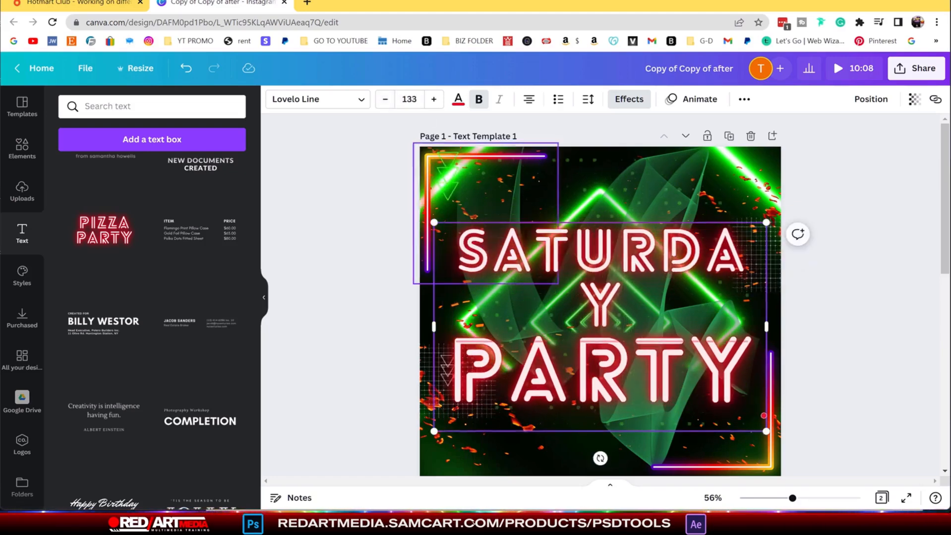
{"action": "left_click", "coordinate": [386, 99]}
{"action": "left_click", "coordinate": [387, 101]}
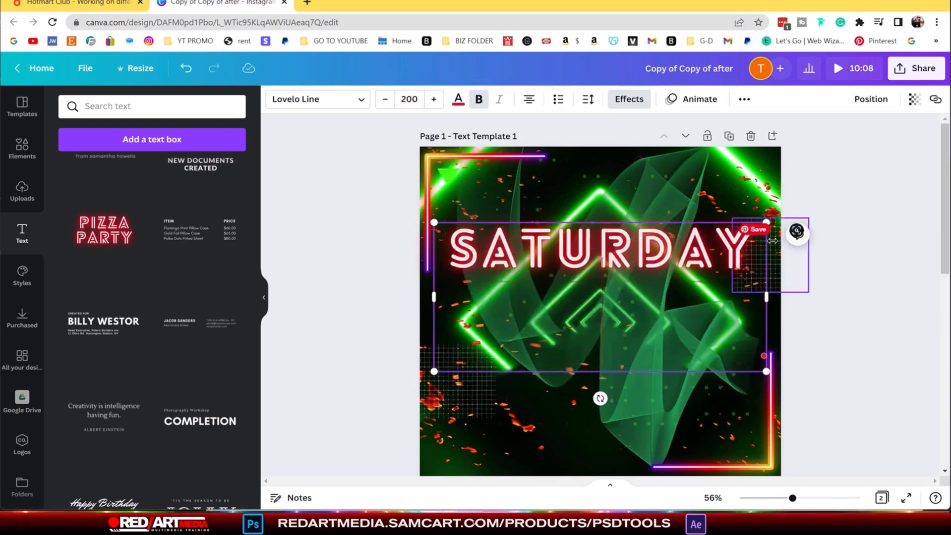
- Select the whole "SATURDAY" heading, tighten its letter spacing and set its font size to 131
{"action": "left_click", "coordinate": [450, 247]}
{"action": "double_click", "coordinate": [450, 247]}
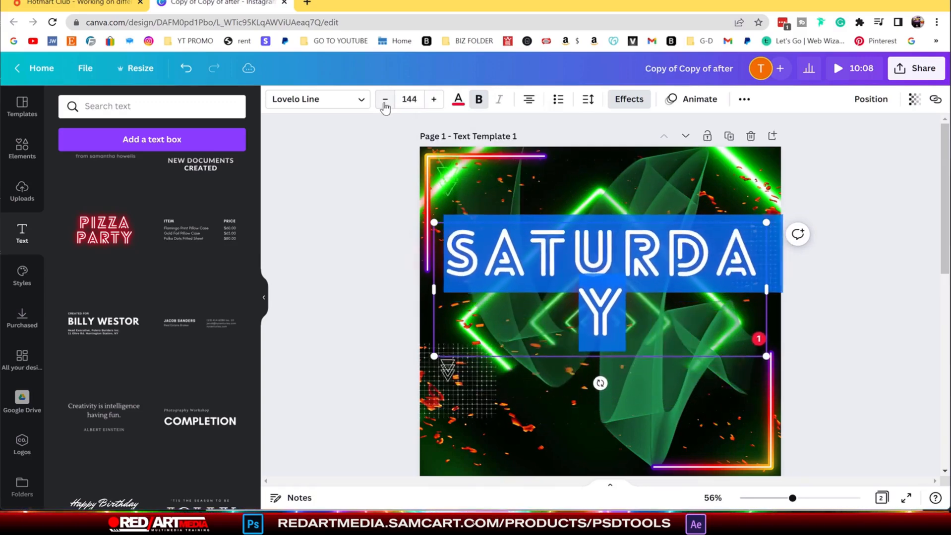
{"action": "left_click", "coordinate": [587, 99]}
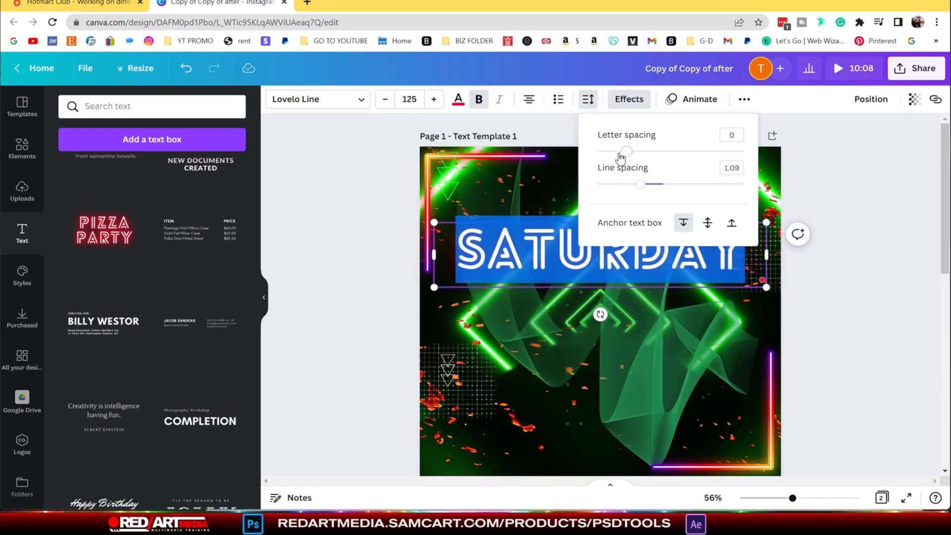
{"action": "left_click", "coordinate": [846, 195]}
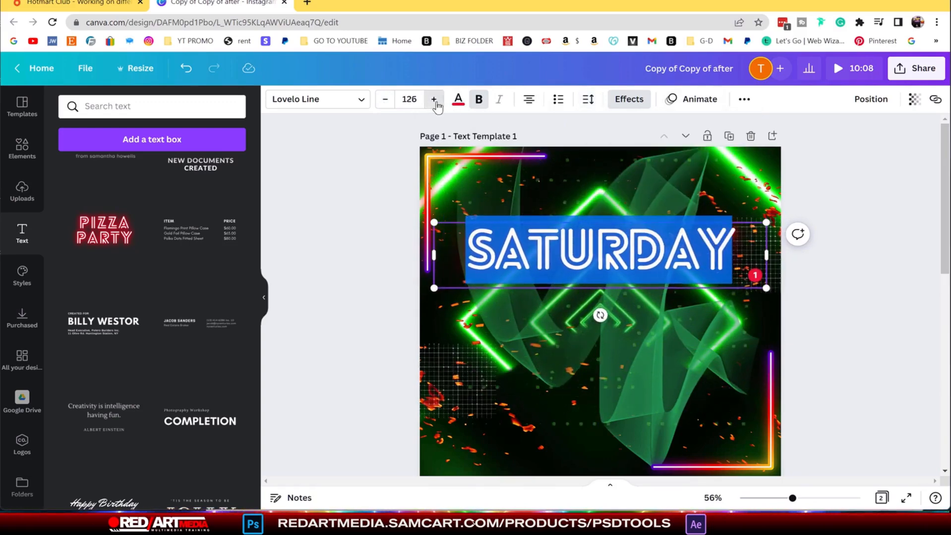
- Recolour the "SATURDAY" neon heading with the green from the brand kit's colour palette
{"action": "left_click", "coordinate": [666, 255]}
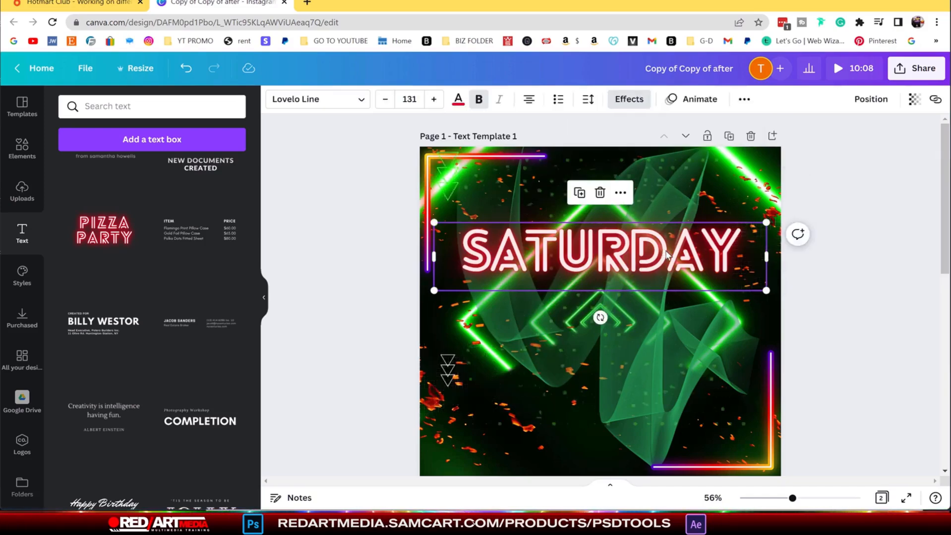
{"action": "left_click", "coordinate": [458, 99]}
{"action": "left_click", "coordinate": [70, 245]}
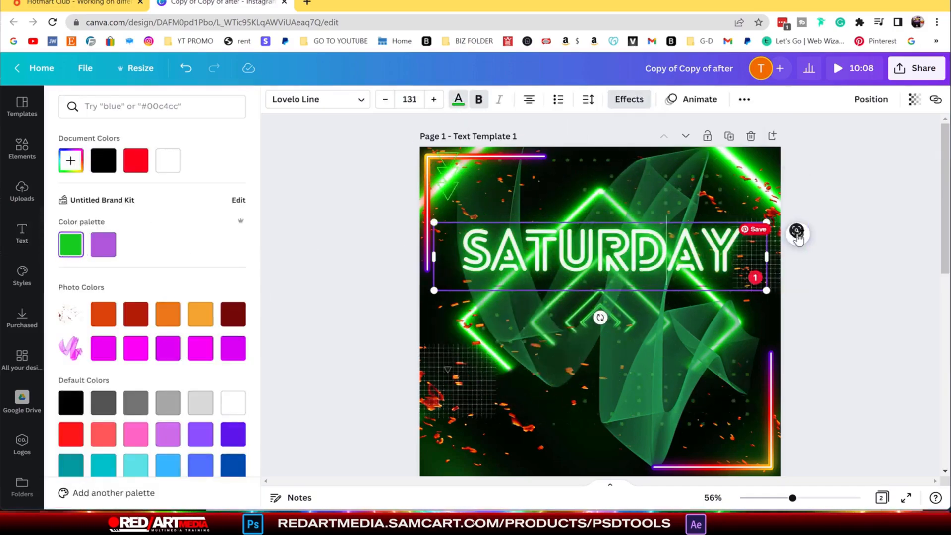
- Tilt the "SATURDAY" heading slightly so it rises towards its end and lower the intensity of its neon effect
{"action": "left_click_drag", "start_coordinate": [608, 318], "coordinate": [616, 320]}
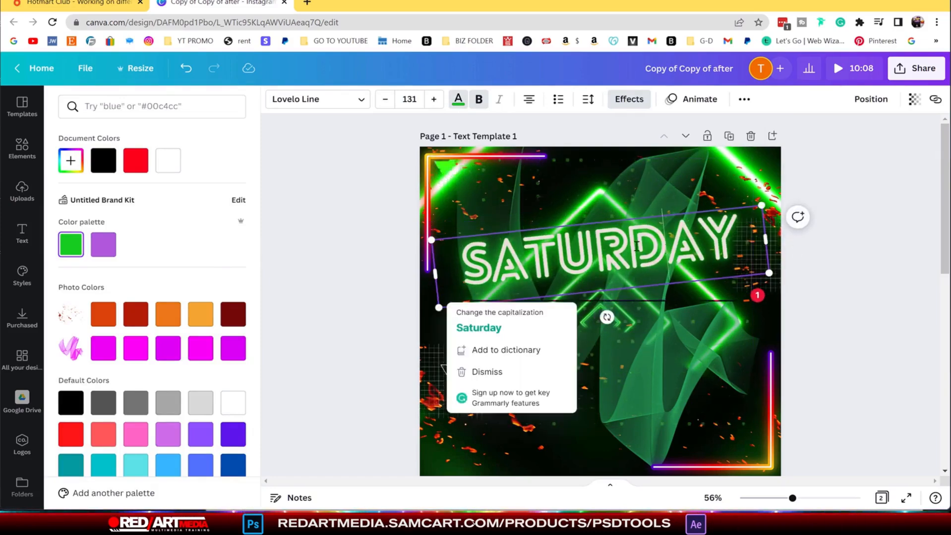
{"action": "left_click", "coordinate": [629, 99]}
{"action": "left_click_drag", "start_coordinate": [192, 396], "coordinate": [103, 397]}
{"action": "left_click", "coordinate": [869, 286]}
{"action": "left_click", "coordinate": [299, 176]}
{"action": "left_click", "coordinate": [551, 262]}
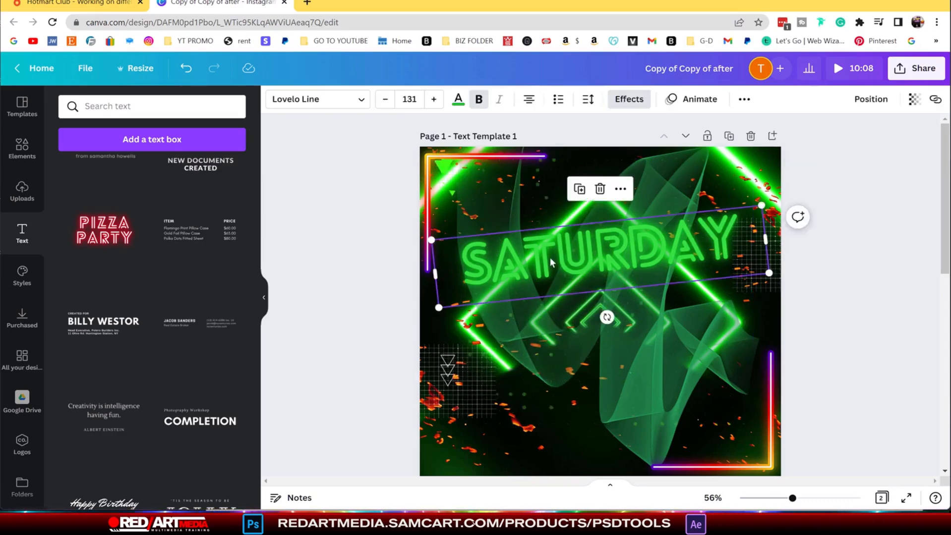
- Duplicate the tilted "SATURDAY" heading and remove the text effect from the copy
{"action": "left_click", "coordinate": [579, 192]}
{"action": "mouse_move", "coordinate": [555, 253]}
{"action": "left_mouse_down"}
{"action": "mouse_move", "coordinate": [544, 258]}
{"action": "mouse_move", "coordinate": [554, 268]}
{"action": "left_mouse_up"}
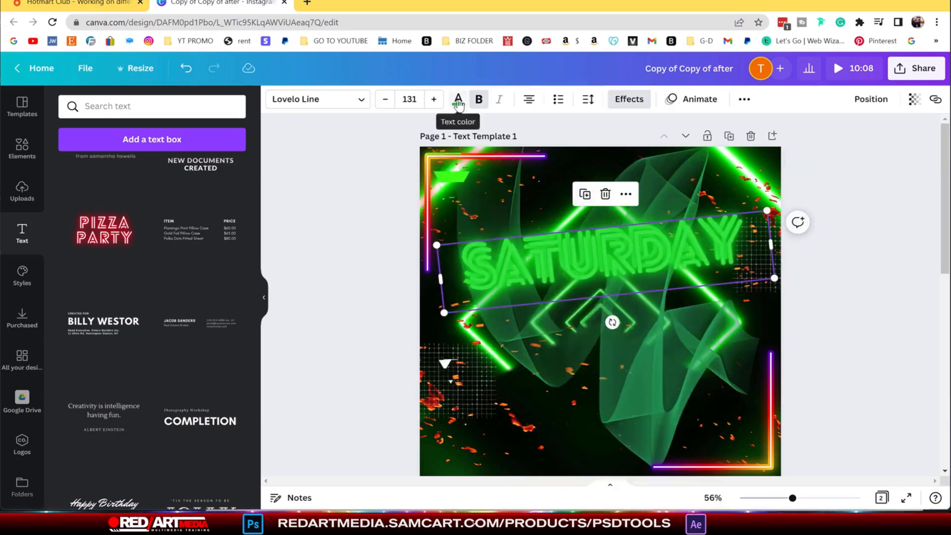
{"action": "left_click", "coordinate": [629, 99]}
- Recolour the "SATURDAY" copy to yellow #F6FF4F and align it exactly over the glowing original
{"action": "left_click", "coordinate": [459, 104]}
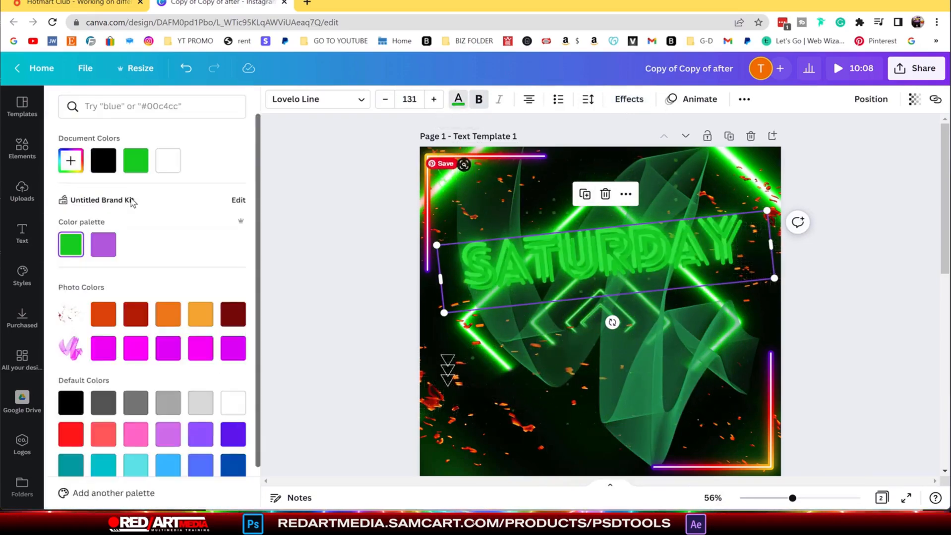
{"action": "scroll", "coordinate": [167, 265], "scroll_direction": "down", "scroll_amount": 2}
{"action": "left_click", "coordinate": [173, 453]}
{"action": "left_click", "coordinate": [81, 148]}
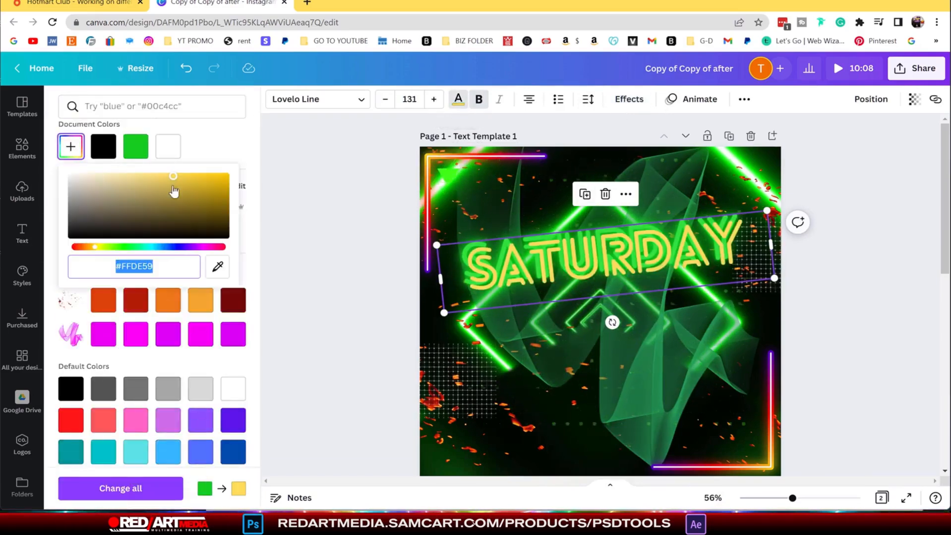
{"action": "left_click", "coordinate": [226, 177]}
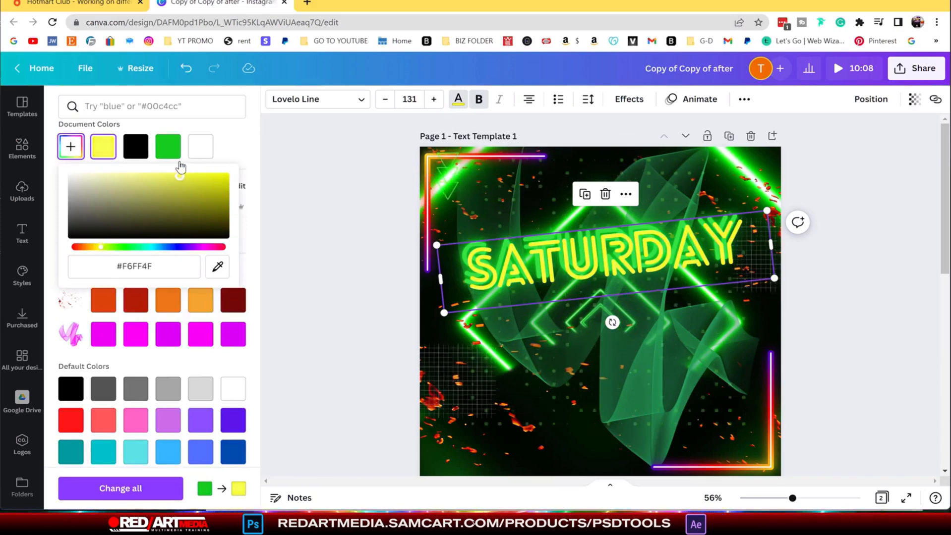
{"action": "left_click_drag", "start_coordinate": [641, 256], "coordinate": [635, 245]}
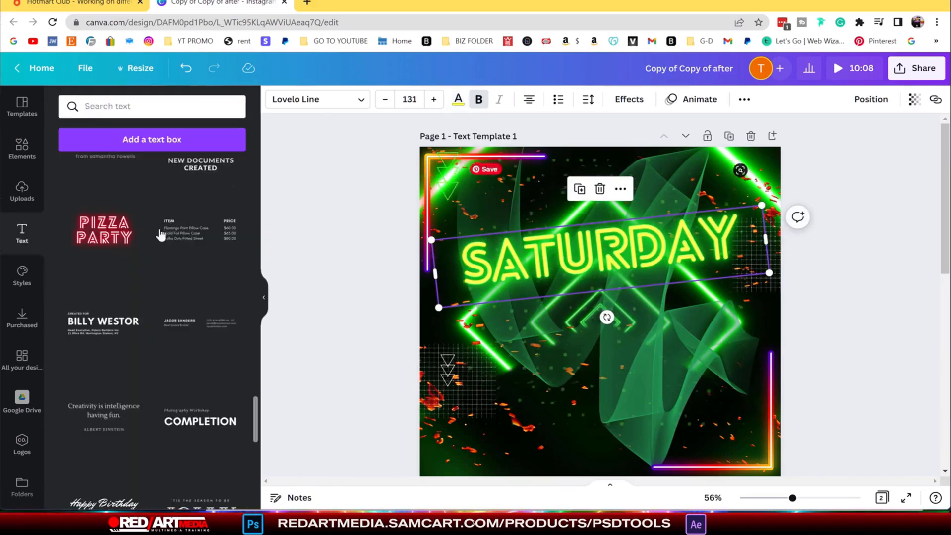
- Add the neon "PIZZA PARTY" text template again, remove "PARTY" and replace "PIZZA" with "SECRETS"
{"action": "left_click", "coordinate": [119, 237]}
{"action": "double_click", "coordinate": [692, 340]}
{"action": "key", "text": "BackSpace"}
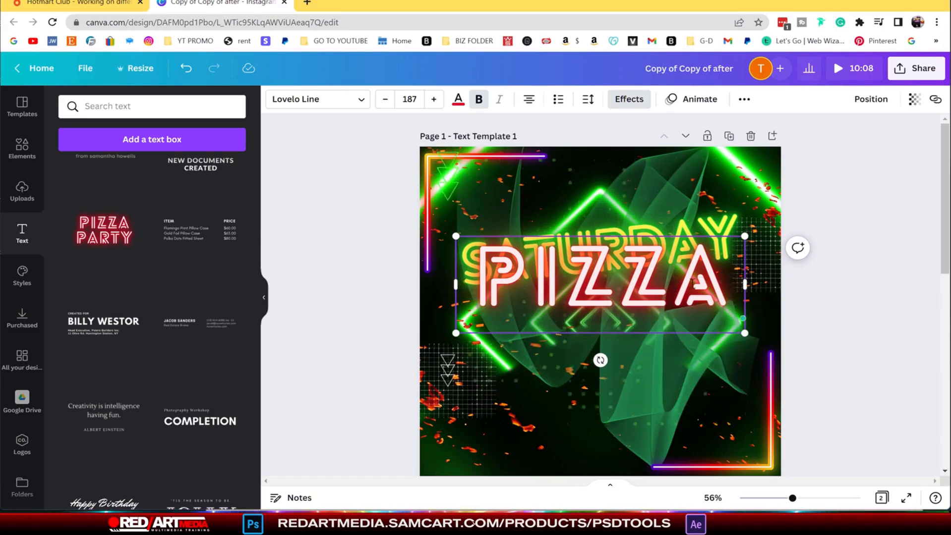
{"action": "key", "text": "ctrl+a"}
{"action": "type", "text": "SECRETS"}
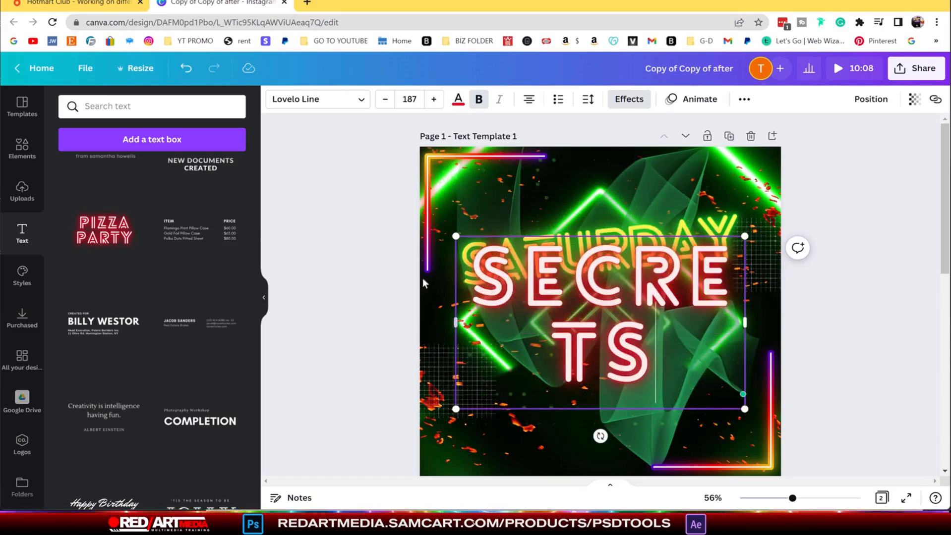
- Fit "SECRETS" on one line, enlarge it to font size 160 and place it directly below "SATURDAY"
{"action": "left_click", "coordinate": [386, 100]}
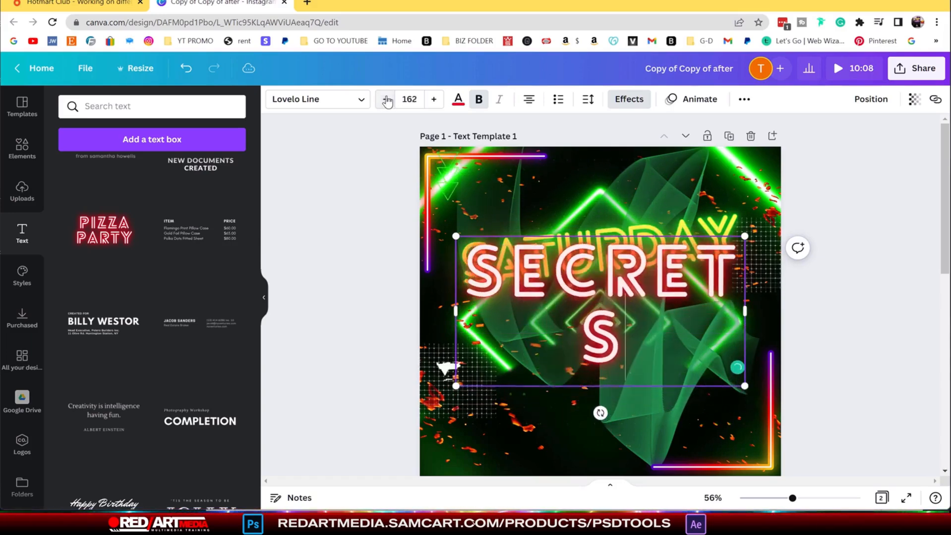
{"action": "left_click", "coordinate": [385, 100]}
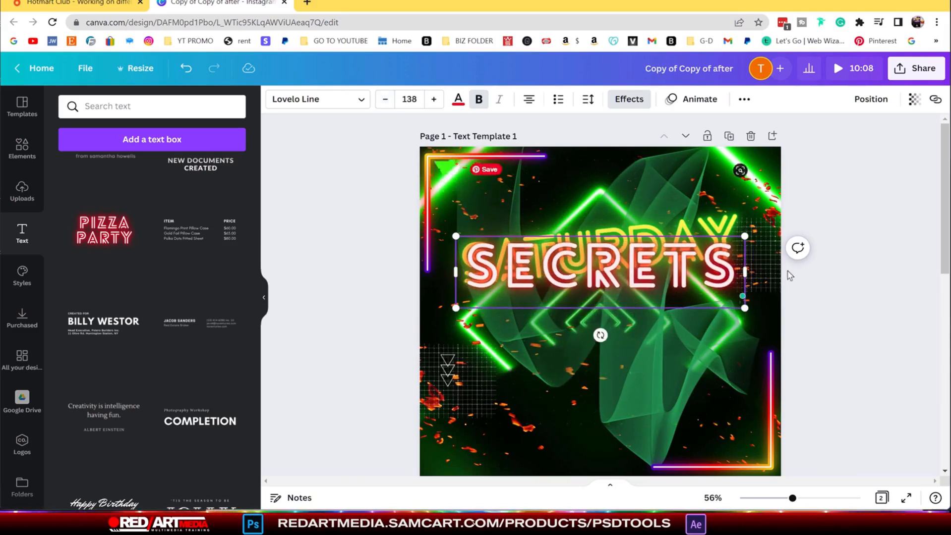
{"action": "mouse_move", "coordinate": [747, 268]}
{"action": "left_mouse_down"}
{"action": "mouse_move", "coordinate": [724, 267]}
{"action": "mouse_move", "coordinate": [736, 267]}
{"action": "left_mouse_up"}
{"action": "left_click_drag", "start_coordinate": [733, 308], "coordinate": [770, 342]}
{"action": "left_click", "coordinate": [612, 218]}
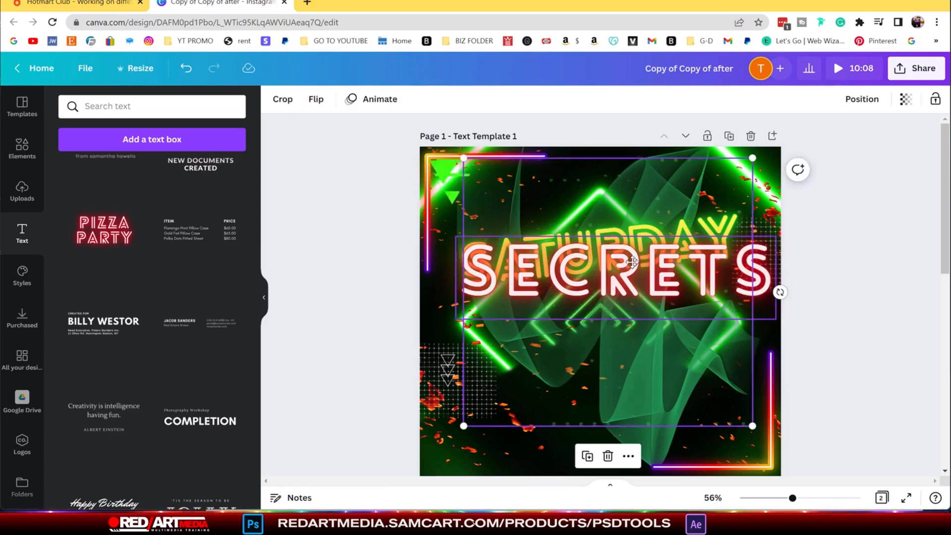
{"action": "left_click_drag", "start_coordinate": [633, 259], "coordinate": [617, 295]}
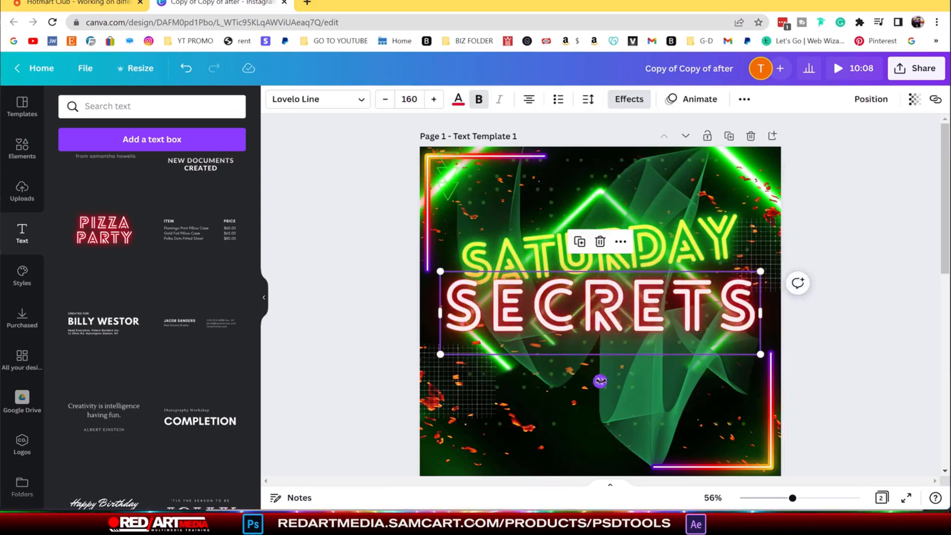
- Tilt "SECRETS" slightly upwards, enlarge it to font size 164 and nudge it into place under "SATURDAY"
{"action": "mouse_move", "coordinate": [600, 381]}
{"action": "left_mouse_down"}
{"action": "mouse_move", "coordinate": [630, 401]}
{"action": "mouse_move", "coordinate": [602, 381]}
{"action": "left_mouse_up"}
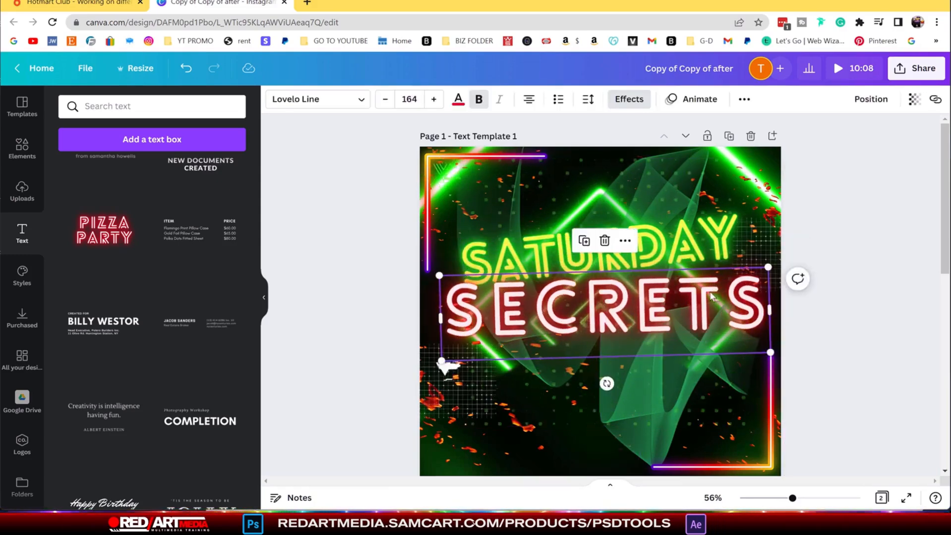
{"action": "left_click_drag", "start_coordinate": [766, 352], "coordinate": [771, 358]}
{"action": "left_click_drag", "start_coordinate": [705, 296], "coordinate": [704, 296]}
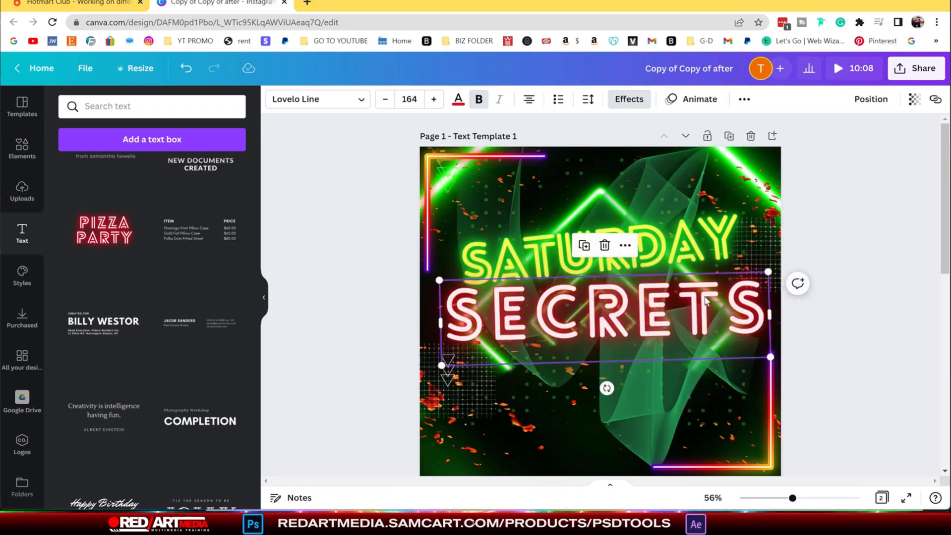
- Recolour "SECRETS" to orange-red #FF3D00 and set its neon intensity to 26
{"action": "left_click", "coordinate": [458, 99]}
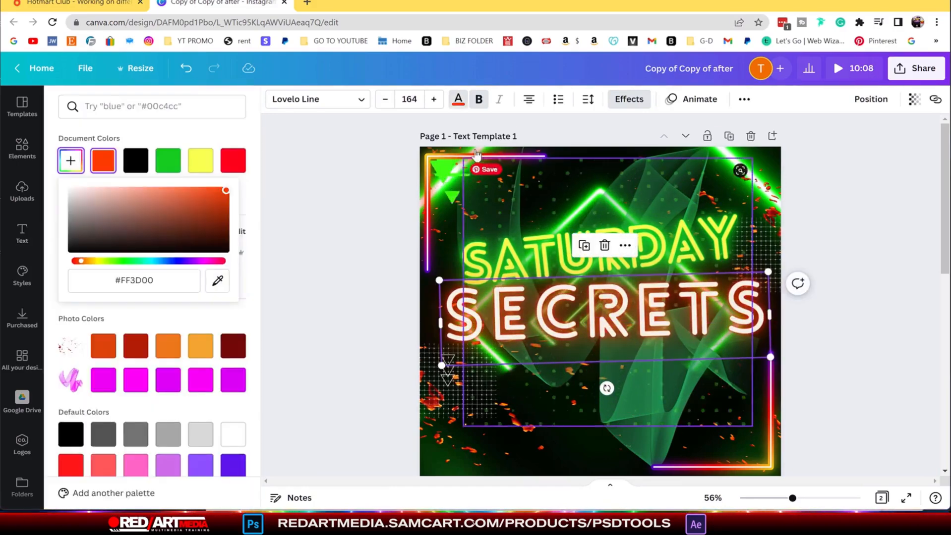
{"action": "left_click", "coordinate": [629, 99]}
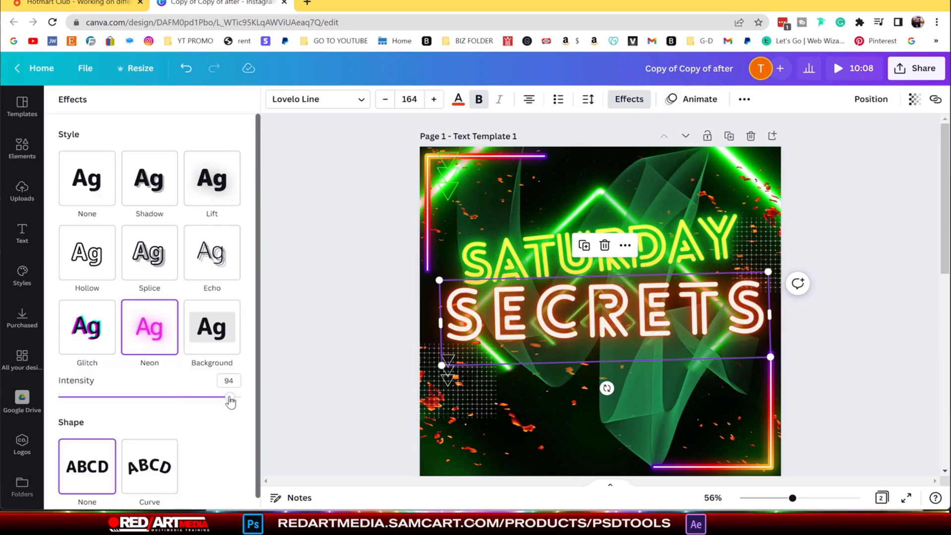
{"action": "left_click_drag", "start_coordinate": [230, 401], "coordinate": [103, 400]}
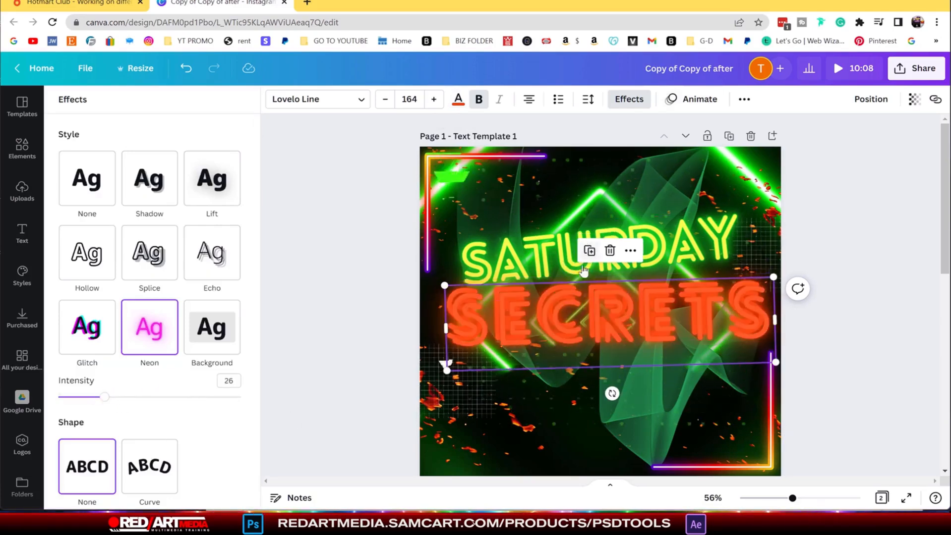
- Stack a duplicate of "SECRETS" exactly over the original, coloured with the document's yellow and with no text effect
{"action": "left_click_drag", "start_coordinate": [559, 298], "coordinate": [559, 297]}
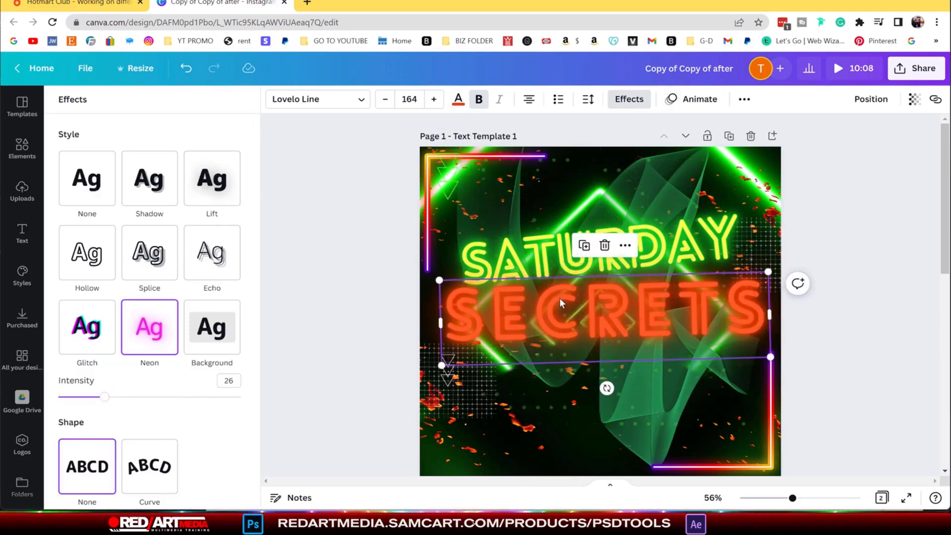
{"action": "left_click", "coordinate": [459, 100]}
{"action": "left_click", "coordinate": [233, 161]}
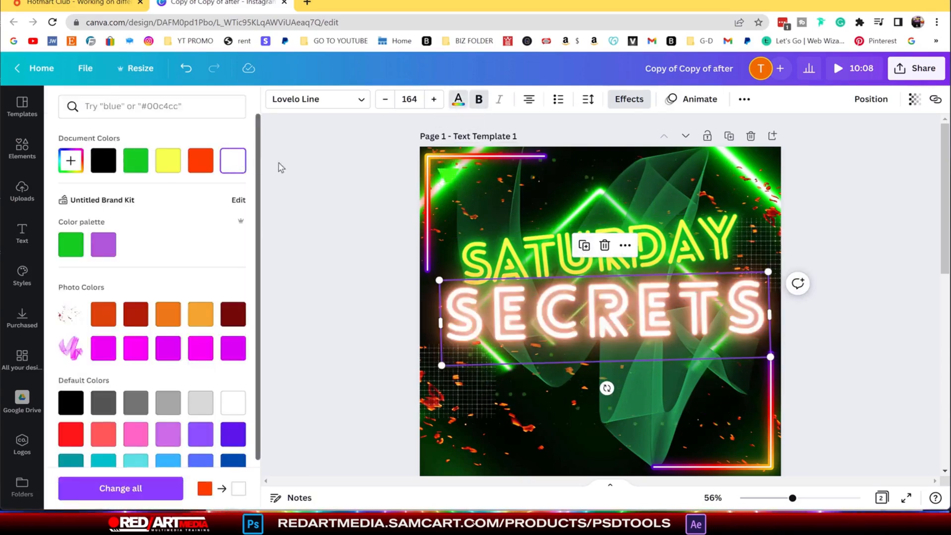
{"action": "left_click", "coordinate": [171, 168]}
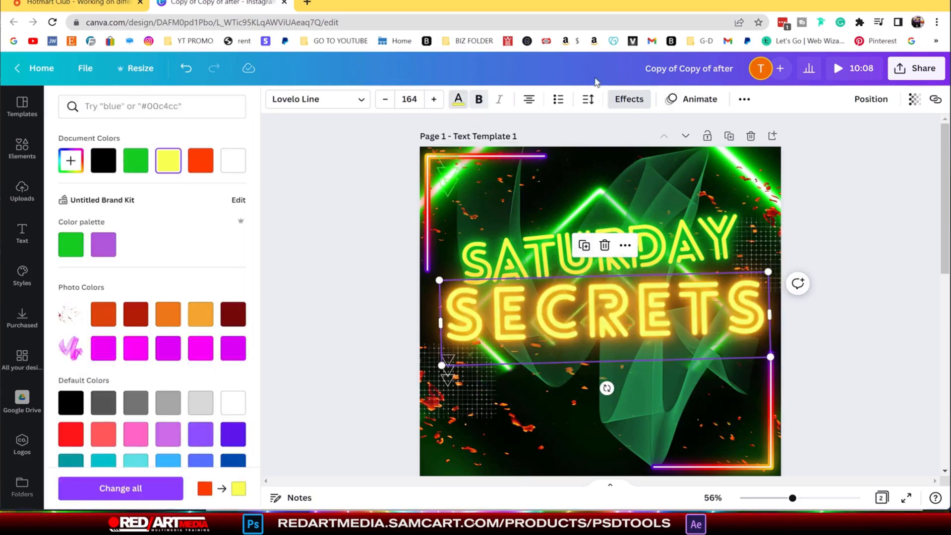
{"action": "left_click", "coordinate": [629, 100]}
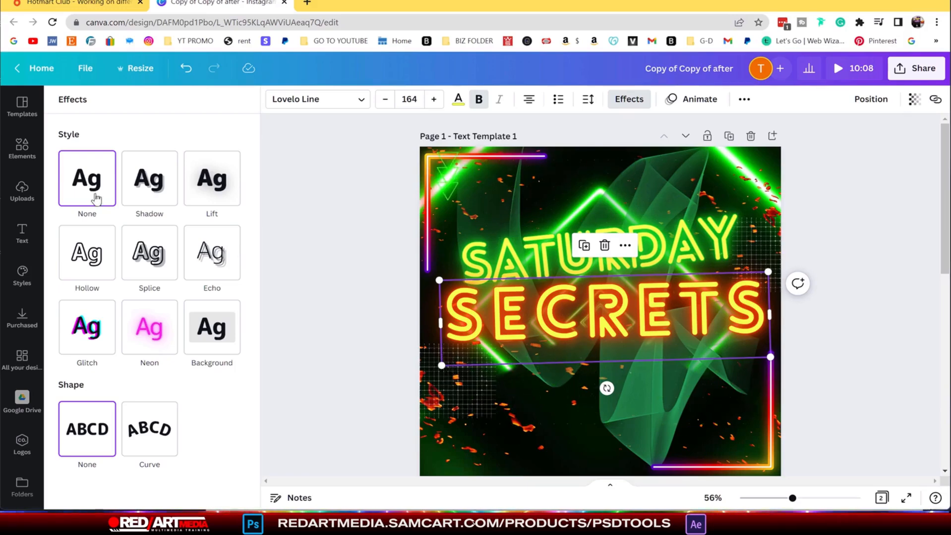
- Add the uploaded photo of the woman in the black leather jacket, bring it to front and centre it over the headings
{"action": "left_click", "coordinate": [22, 149]}
{"action": "left_click", "coordinate": [21, 190]}
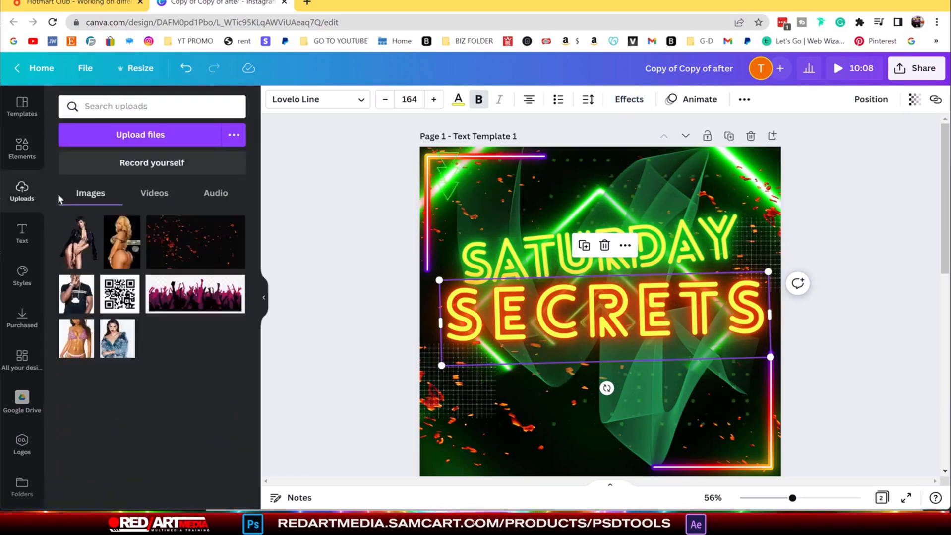
{"action": "left_click", "coordinate": [67, 232]}
{"action": "left_click", "coordinate": [620, 177]}
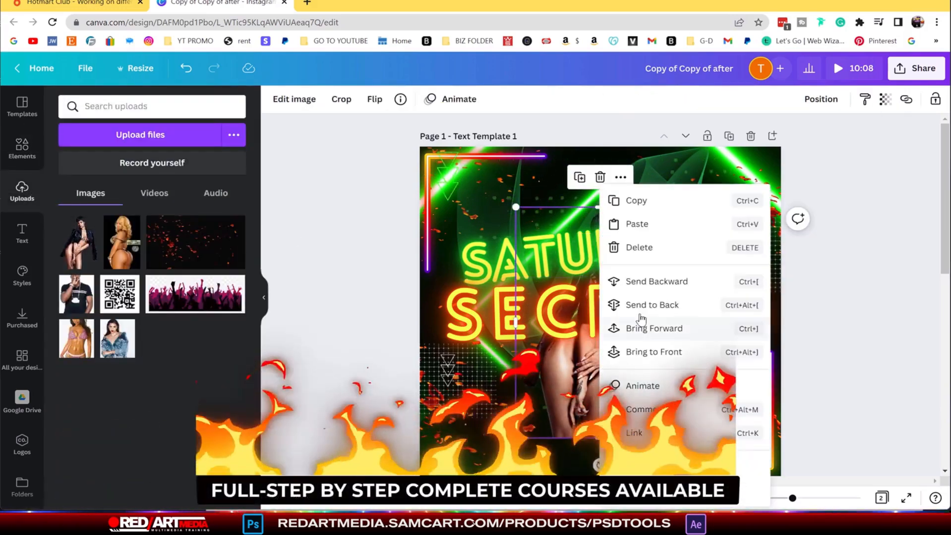
{"action": "left_click", "coordinate": [659, 352]}
{"action": "left_click_drag", "start_coordinate": [621, 316], "coordinate": [617, 280]}
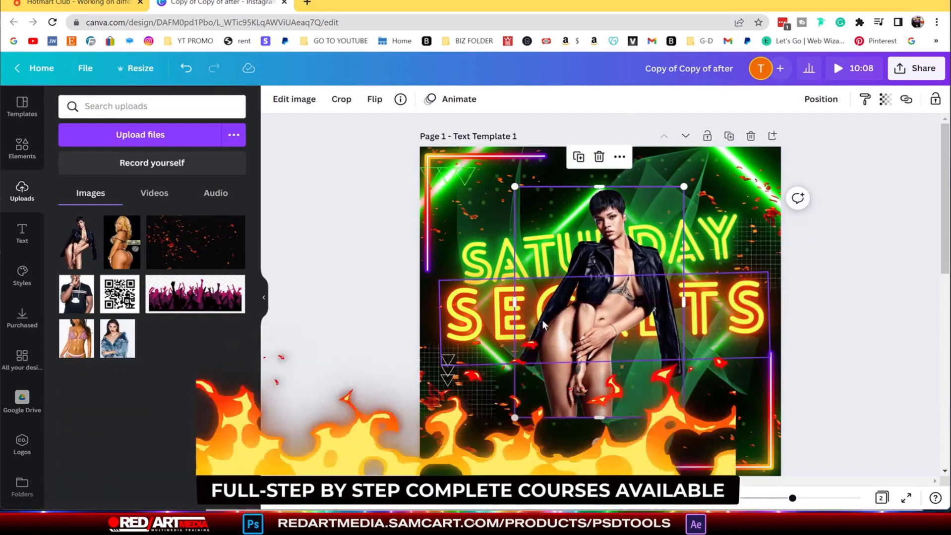
- Add the uploaded pink crowd silhouette image to the page
{"action": "left_click", "coordinate": [25, 146]}
{"action": "left_click", "coordinate": [22, 188]}
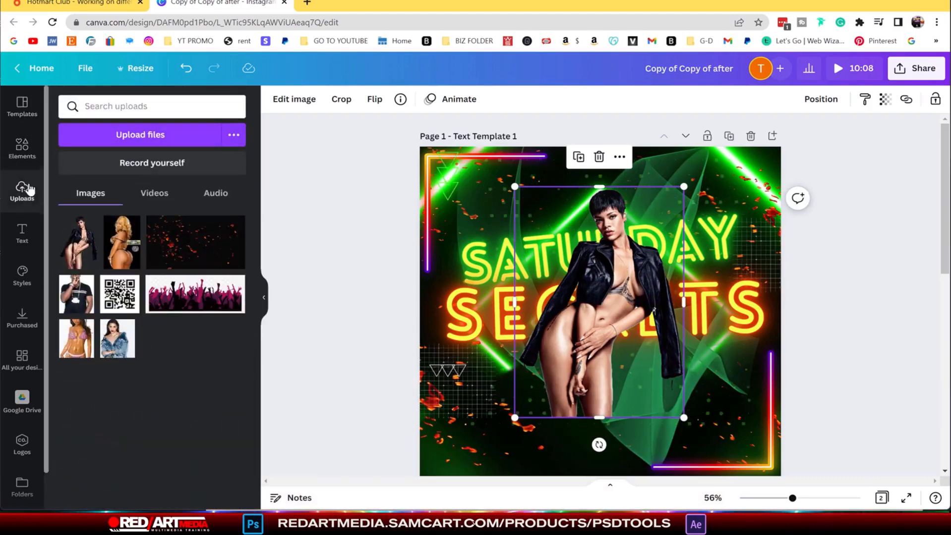
{"action": "left_click", "coordinate": [211, 300]}
- Try recolouring the crowd image with tint -21, warmth -79, vibrance 41, brightness -3 and contrast 28, and delete the image
{"action": "left_click", "coordinate": [305, 99]}
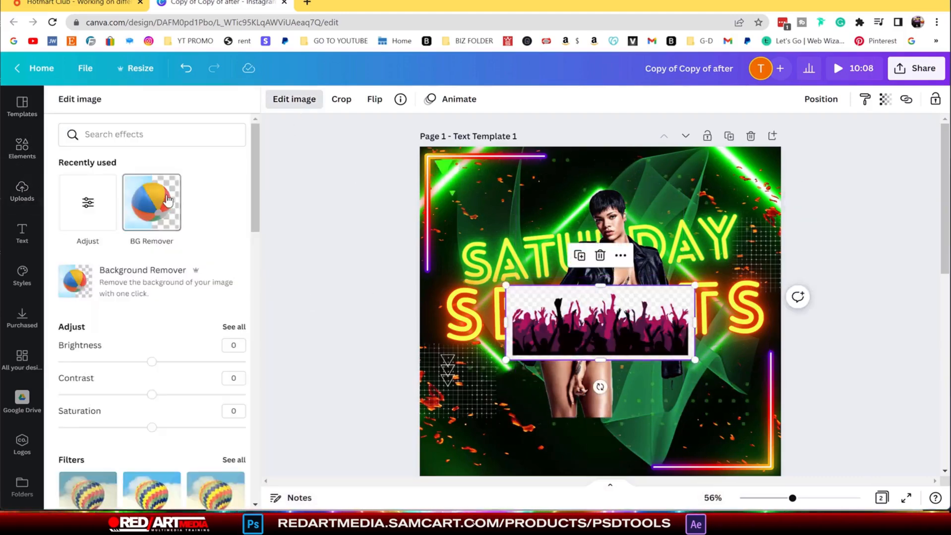
{"action": "left_click", "coordinate": [92, 205]}
{"action": "left_click_drag", "start_coordinate": [152, 250], "coordinate": [187, 250]}
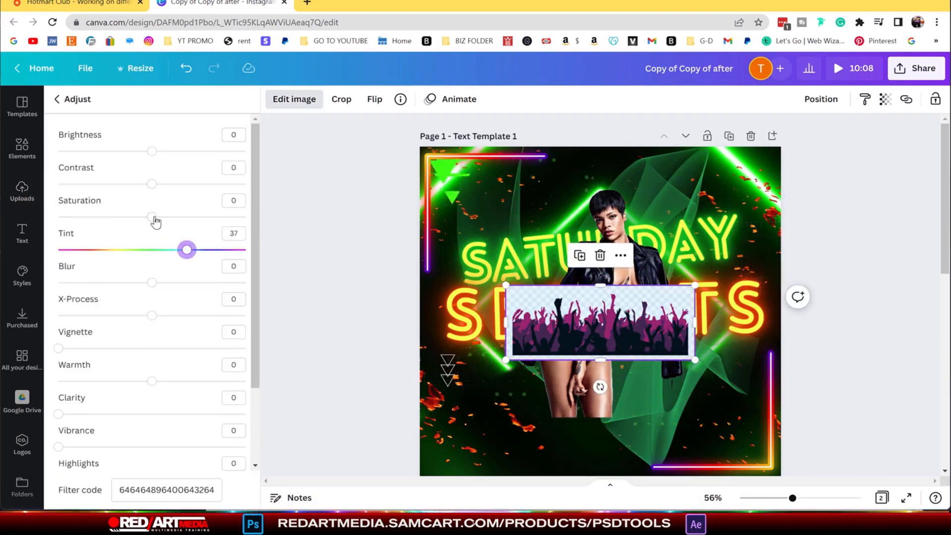
{"action": "left_click_drag", "start_coordinate": [151, 381], "coordinate": [59, 381]}
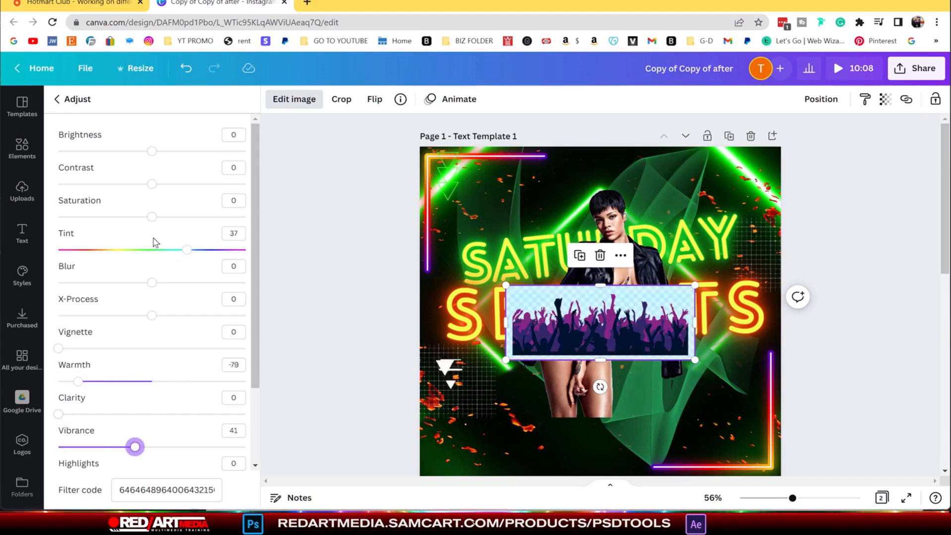
{"action": "left_click_drag", "start_coordinate": [155, 243], "coordinate": [134, 262]}
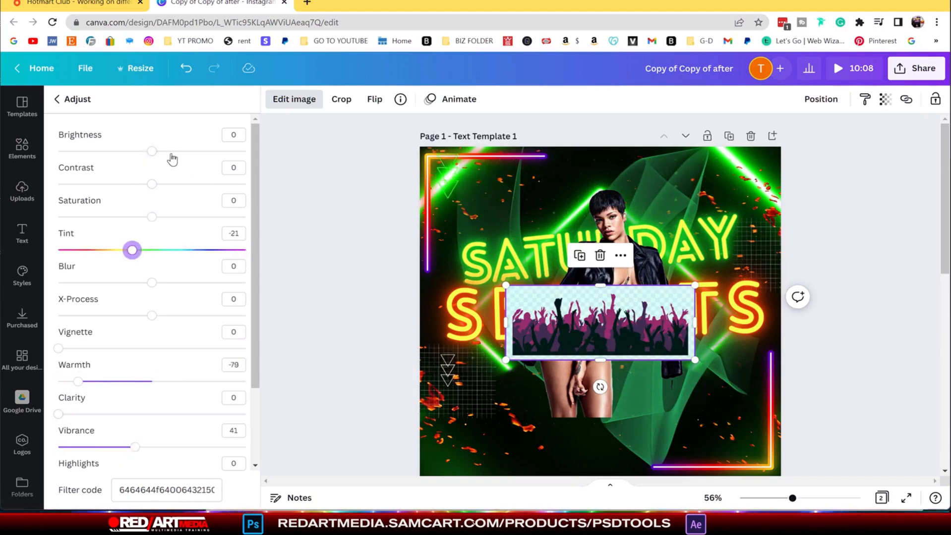
{"action": "left_click_drag", "start_coordinate": [152, 152], "coordinate": [147, 152]}
{"action": "left_click_drag", "start_coordinate": [152, 184], "coordinate": [181, 185]}
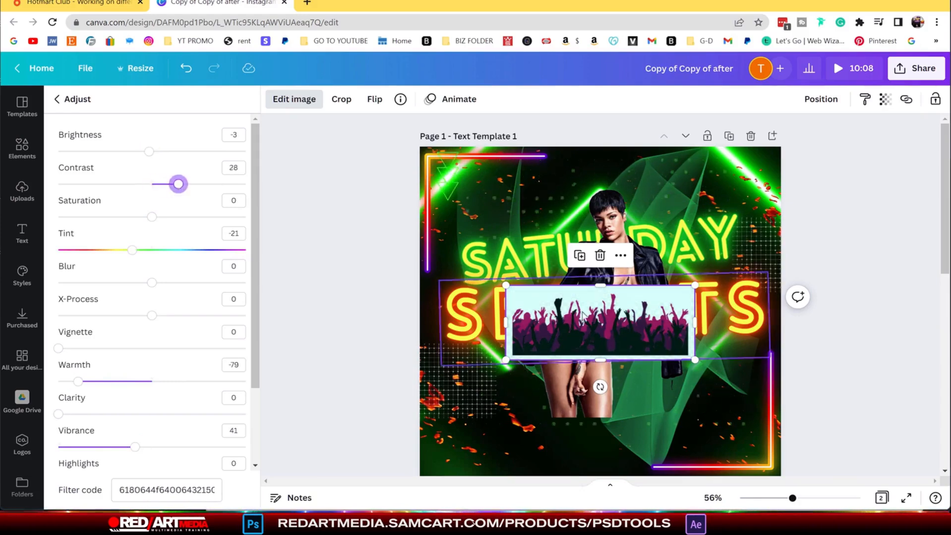
{"action": "left_click", "coordinate": [600, 255]}
- Add the recently used black torn-paper graphic, enlarge it to the page's full width and move it over the page's lower edge
{"action": "left_click", "coordinate": [11, 155]}
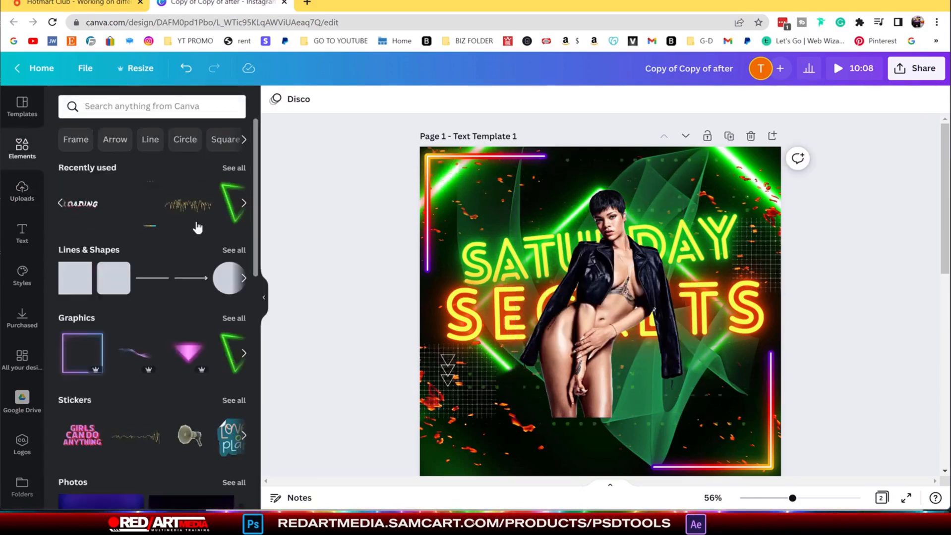
{"action": "left_click", "coordinate": [234, 166]}
{"action": "left_click", "coordinate": [132, 341]}
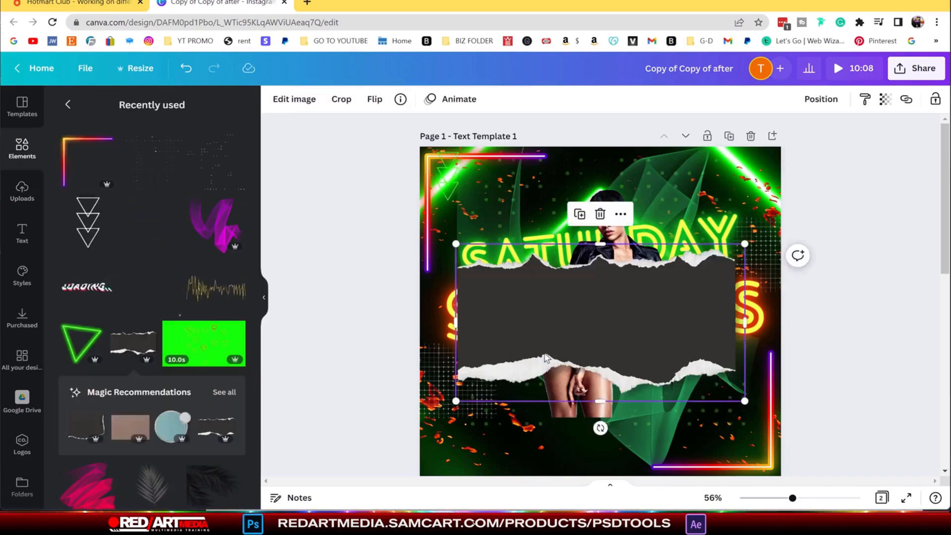
{"action": "left_click_drag", "start_coordinate": [739, 247], "coordinate": [792, 217]}
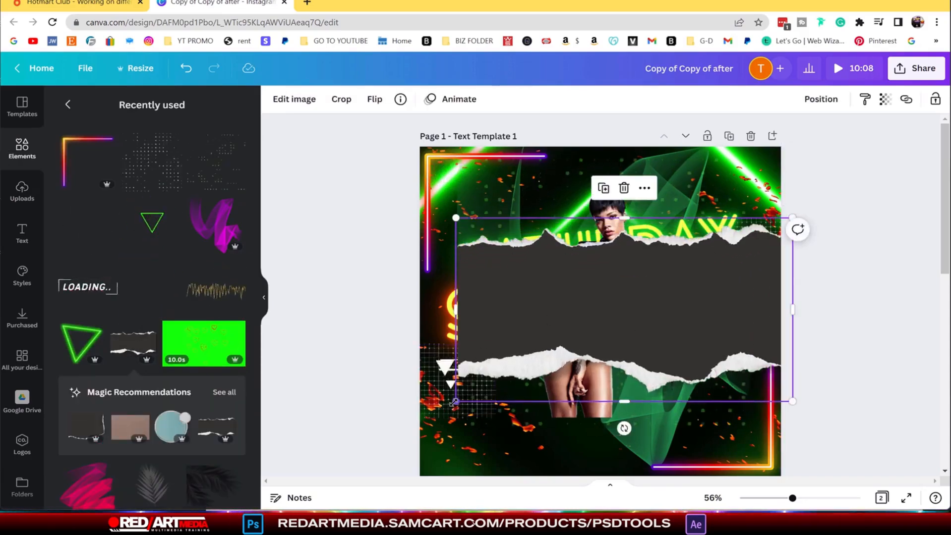
{"action": "left_click_drag", "start_coordinate": [455, 402], "coordinate": [420, 421]}
{"action": "left_click_drag", "start_coordinate": [646, 289], "coordinate": [649, 458]}
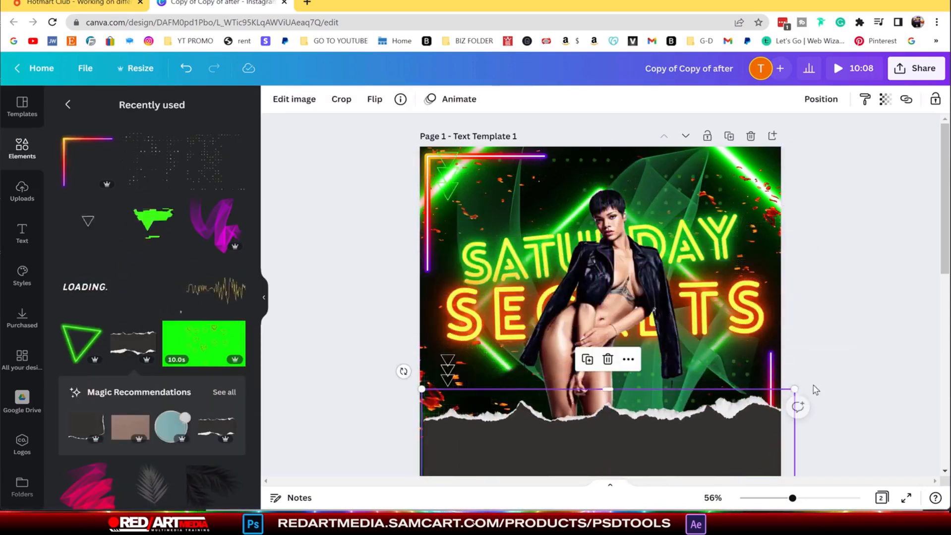
- Tilt the torn-paper graphic so its edge rises to the right, fit it over the page's bottom, and lower the woman's photo slightly
{"action": "left_click_drag", "start_coordinate": [945, 225], "coordinate": [946, 249]}
{"action": "left_click_drag", "start_coordinate": [731, 370], "coordinate": [728, 283]}
{"action": "left_click_drag", "start_coordinate": [607, 474], "coordinate": [645, 471]}
{"action": "left_click_drag", "start_coordinate": [733, 247], "coordinate": [748, 379]}
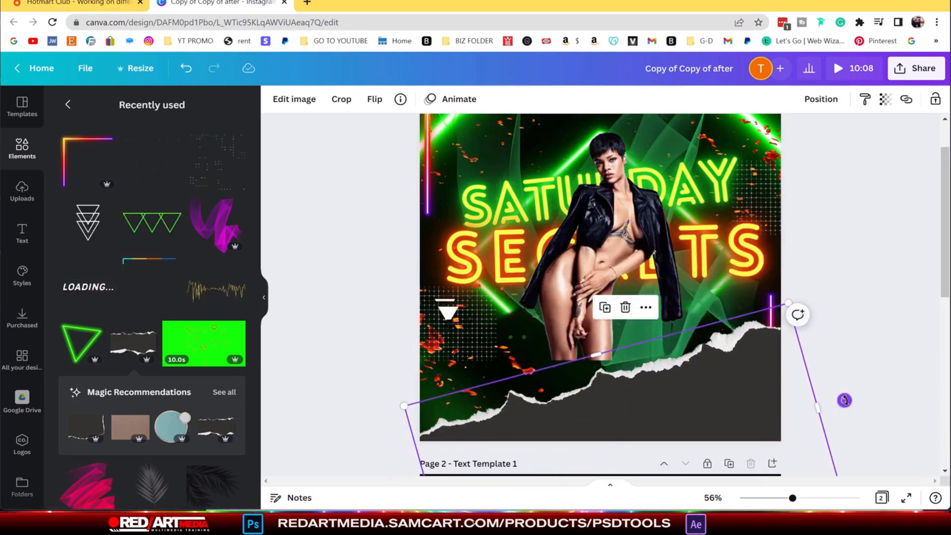
{"action": "left_click_drag", "start_coordinate": [843, 396], "coordinate": [853, 416]}
{"action": "left_click_drag", "start_coordinate": [726, 395], "coordinate": [728, 384]}
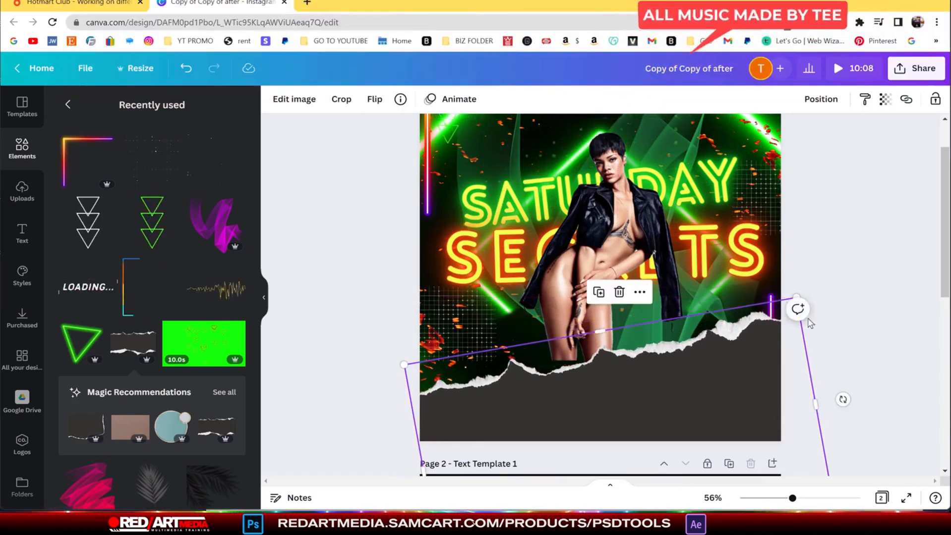
{"action": "left_click_drag", "start_coordinate": [842, 401], "coordinate": [848, 408]}
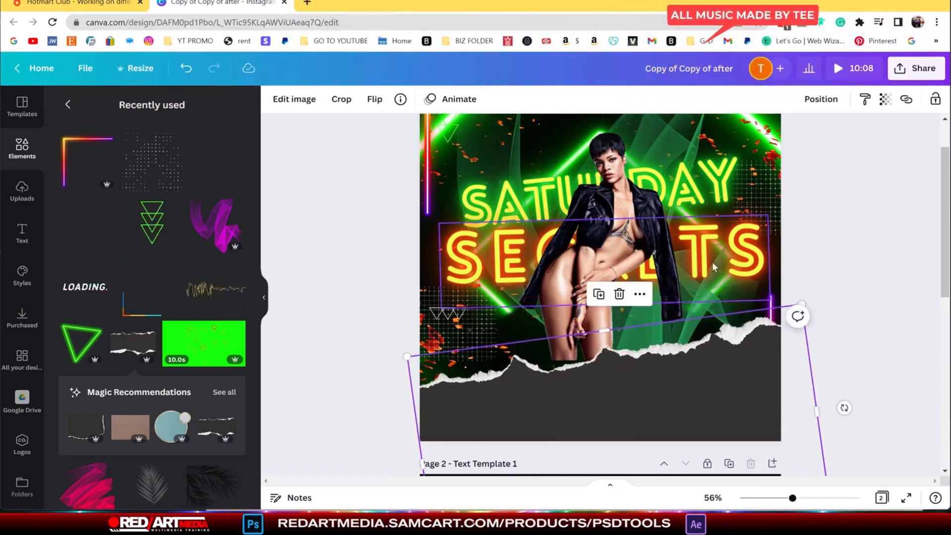
{"action": "left_click", "coordinate": [640, 223]}
- Darken the torn-paper graphic to black with brightness -19, contrast 44 and warmth 5
{"action": "left_click", "coordinate": [738, 413]}
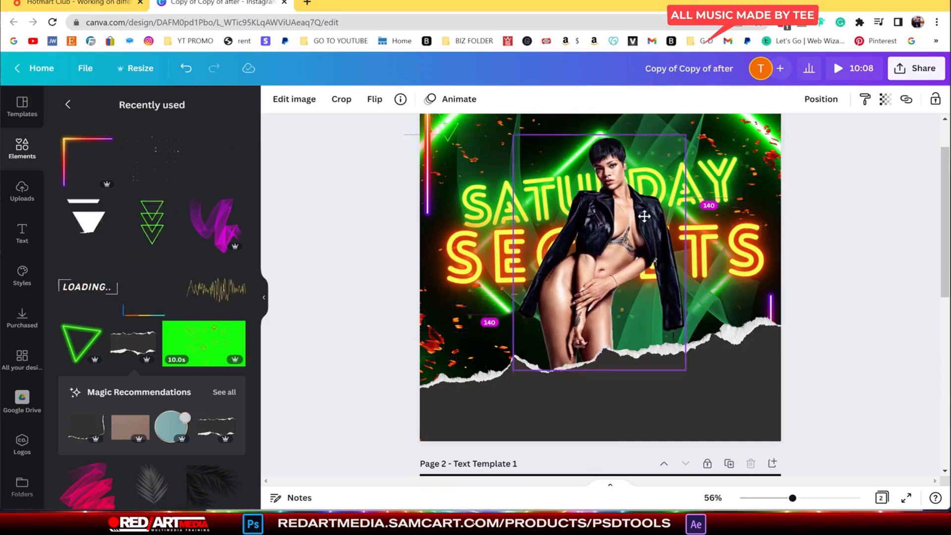
{"action": "left_click", "coordinate": [294, 99]}
{"action": "left_click", "coordinate": [99, 218]}
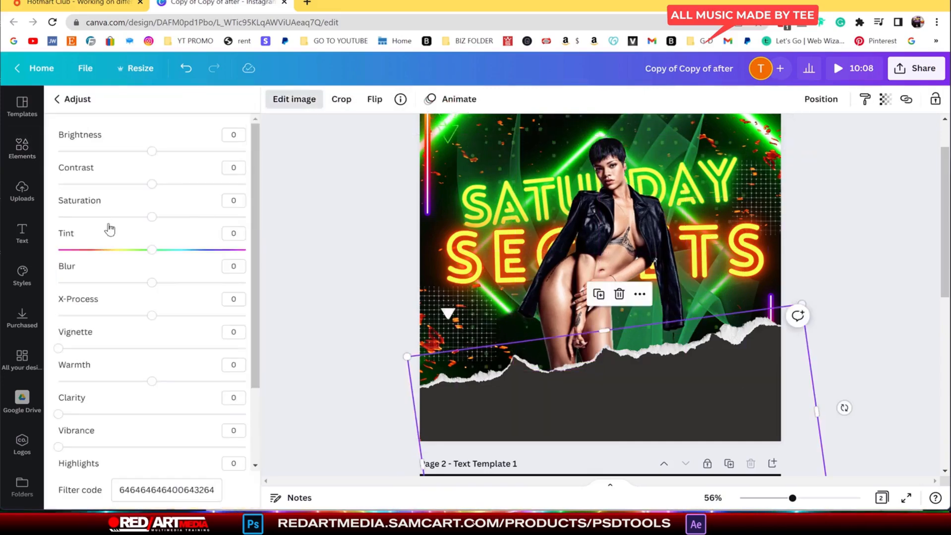
{"action": "left_click_drag", "start_coordinate": [152, 154], "coordinate": [195, 185]}
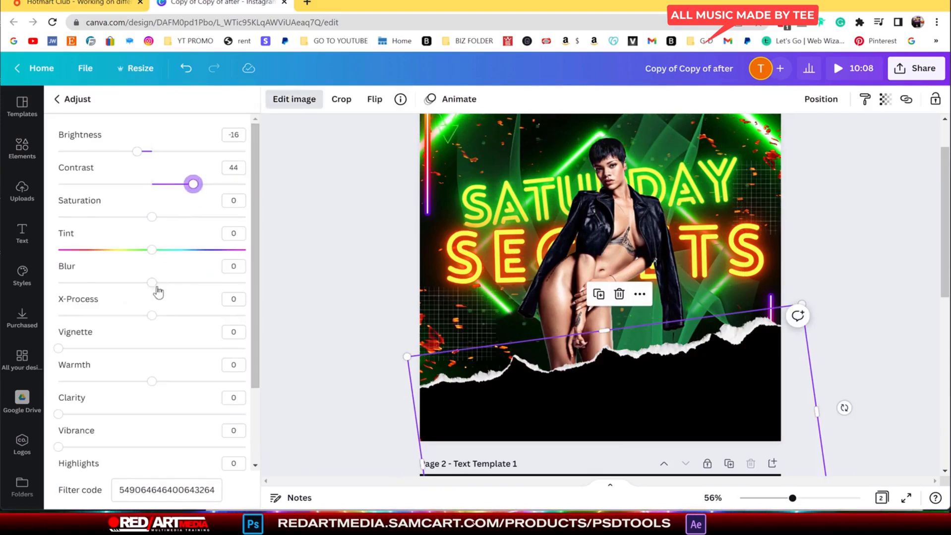
{"action": "left_click_drag", "start_coordinate": [153, 381], "coordinate": [182, 379]}
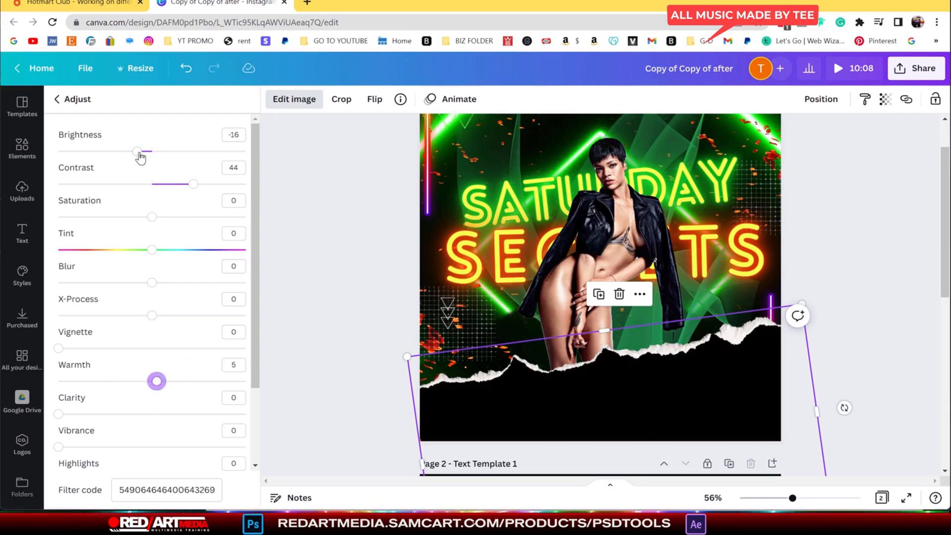
{"action": "left_click", "coordinate": [58, 100]}
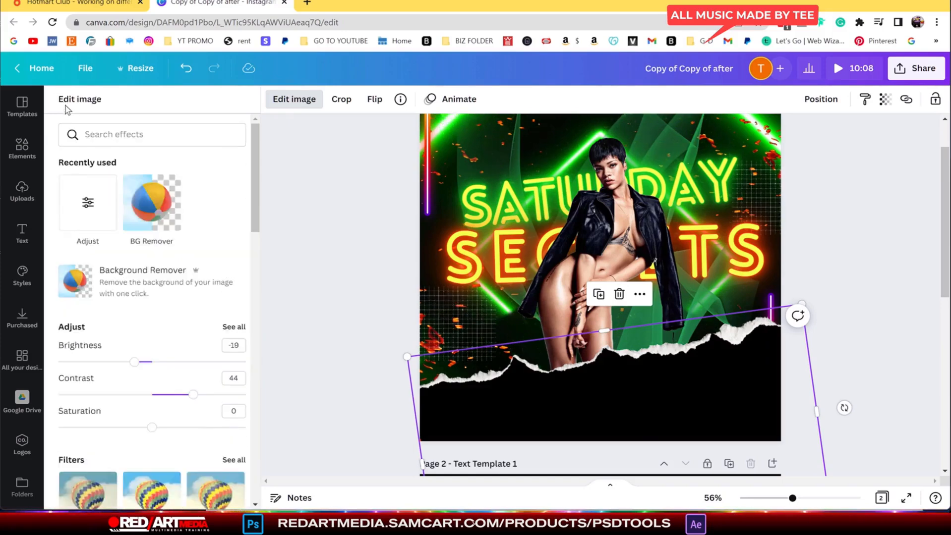
{"action": "left_click_drag", "start_coordinate": [945, 246], "coordinate": [944, 233]}
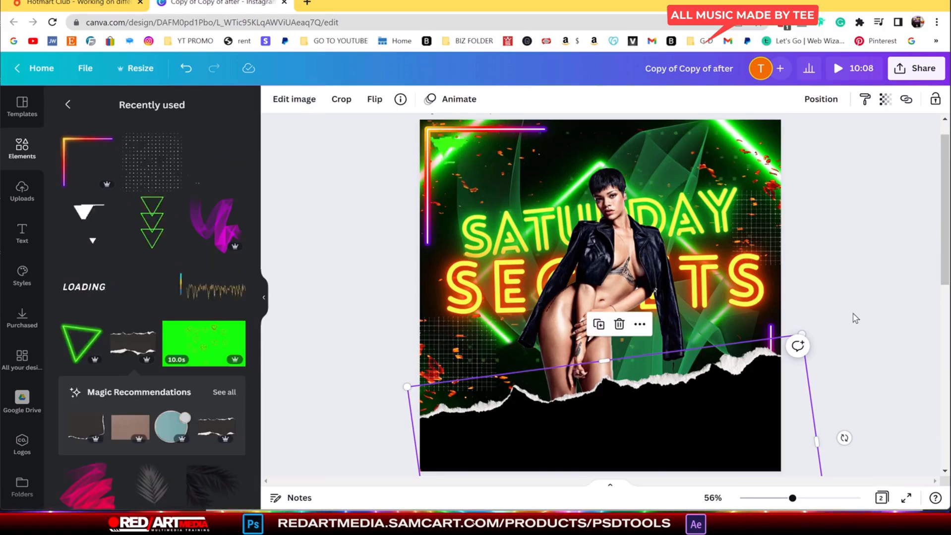
- Move the dotted grid behind the woman's legs, then enlarge the white triangles near the left edge and reposition them there
{"action": "left_click", "coordinate": [447, 350]}
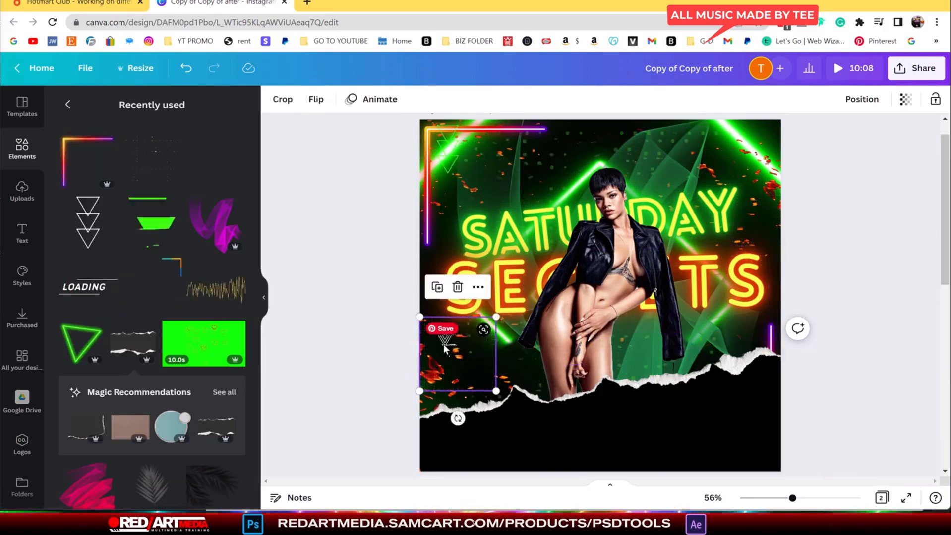
{"action": "left_click_drag", "start_coordinate": [453, 351], "coordinate": [556, 363]}
{"action": "left_click", "coordinate": [450, 346]}
{"action": "left_click_drag", "start_coordinate": [467, 327], "coordinate": [486, 307]}
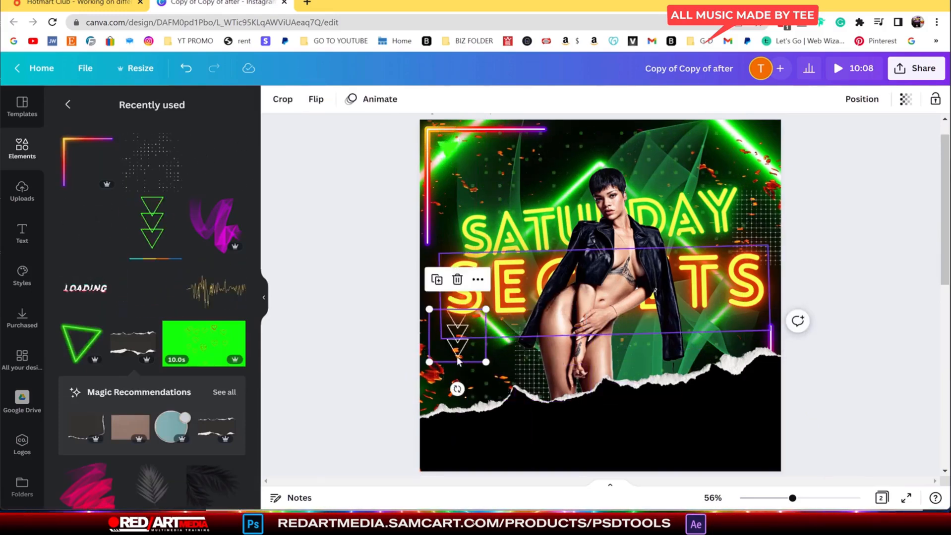
{"action": "left_click_drag", "start_coordinate": [461, 348], "coordinate": [452, 361]}
- Move the dotted grid back beside the page's left edge, behind the white triangles
{"action": "left_click", "coordinate": [527, 365]}
{"action": "left_click", "coordinate": [527, 364]}
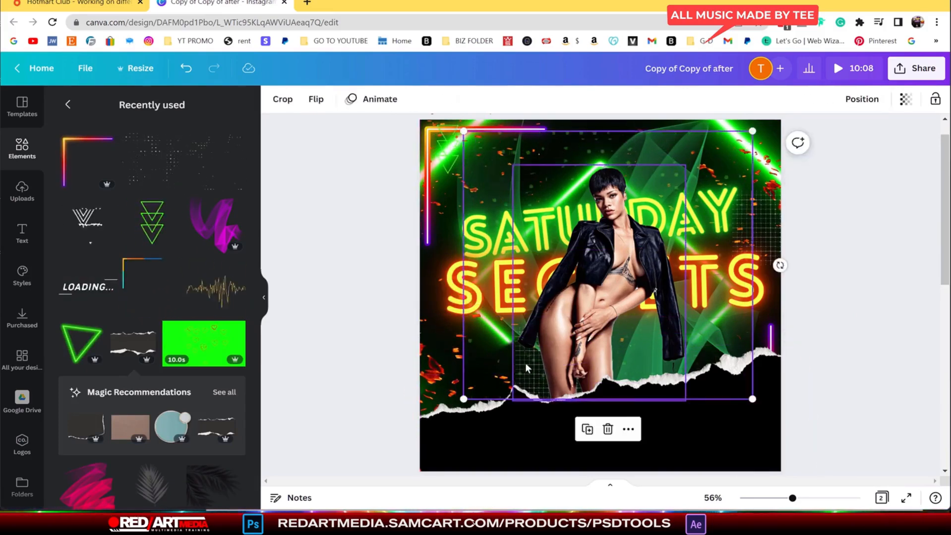
{"action": "left_click_drag", "start_coordinate": [527, 364], "coordinate": [424, 362]}
{"action": "left_click", "coordinate": [535, 372]}
{"action": "left_click", "coordinate": [534, 355]}
- Recentre the woman's photo over the headings, enlarge it slightly and lower it towards the torn paper
{"action": "left_click", "coordinate": [636, 323]}
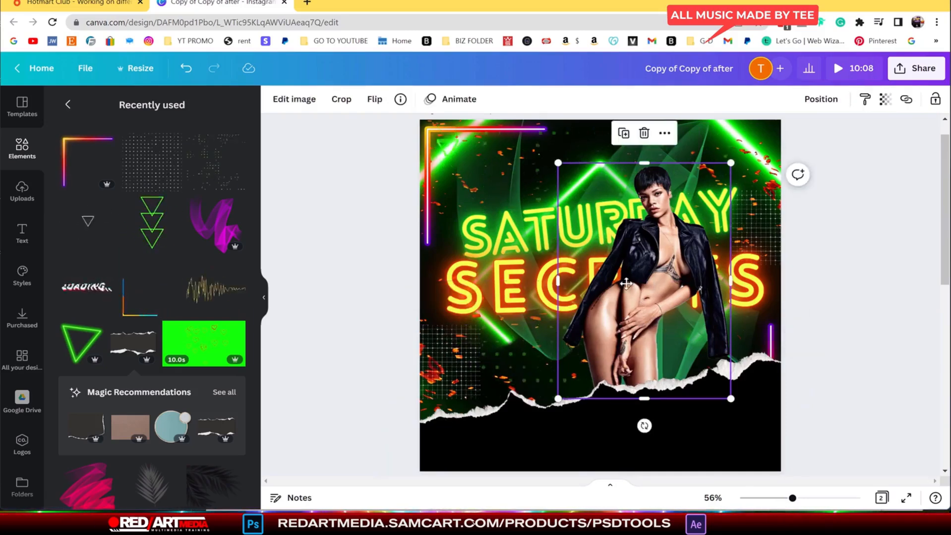
{"action": "left_click_drag", "start_coordinate": [636, 323], "coordinate": [587, 325]}
{"action": "left_click_drag", "start_coordinate": [682, 165], "coordinate": [690, 155]}
{"action": "left_click_drag", "start_coordinate": [644, 232], "coordinate": [645, 243]}
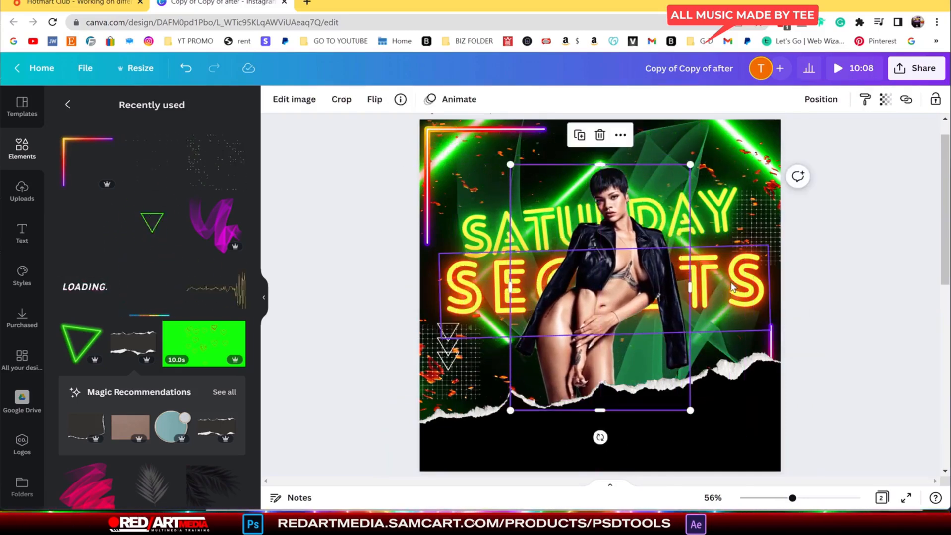
- Add the recently used neon "Sparkle" text style, resize it to size 167 and centre it across the woman's legs
{"action": "left_click", "coordinate": [22, 233]}
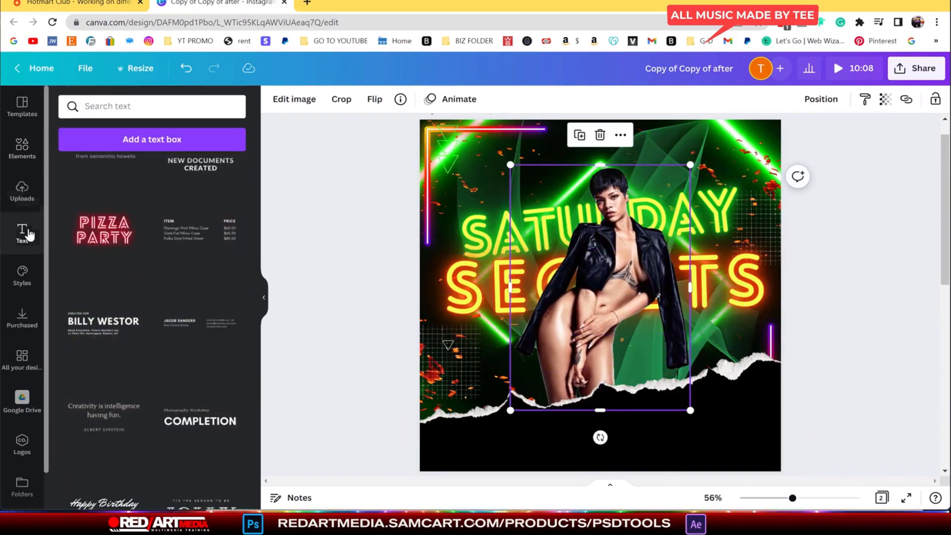
{"action": "scroll", "coordinate": [171, 383], "scroll_direction": "down", "scroll_amount": 10}
{"action": "scroll", "coordinate": [171, 383], "scroll_direction": "down", "scroll_amount": 15}
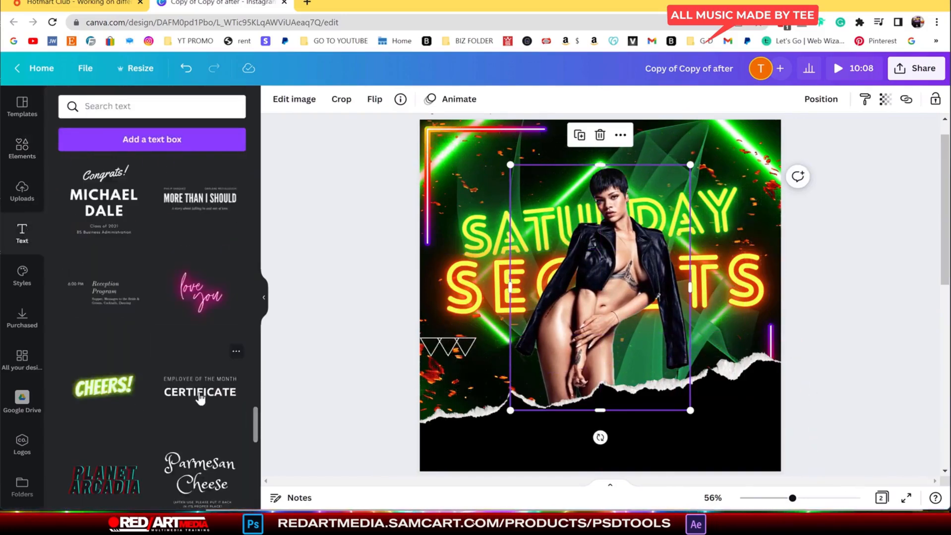
{"action": "scroll", "coordinate": [256, 446], "scroll_direction": "down", "scroll_amount": 15}
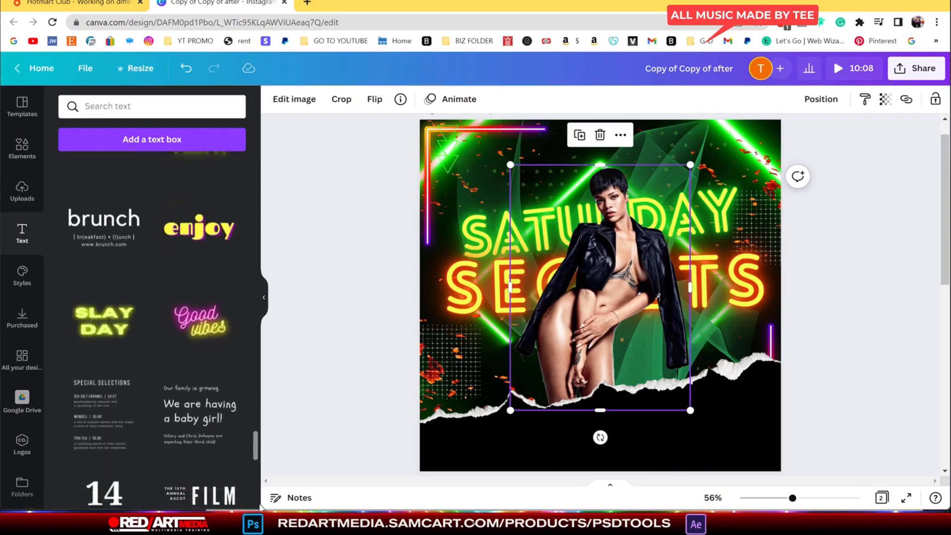
{"action": "scroll", "coordinate": [254, 307], "scroll_direction": "up", "scroll_amount": 10}
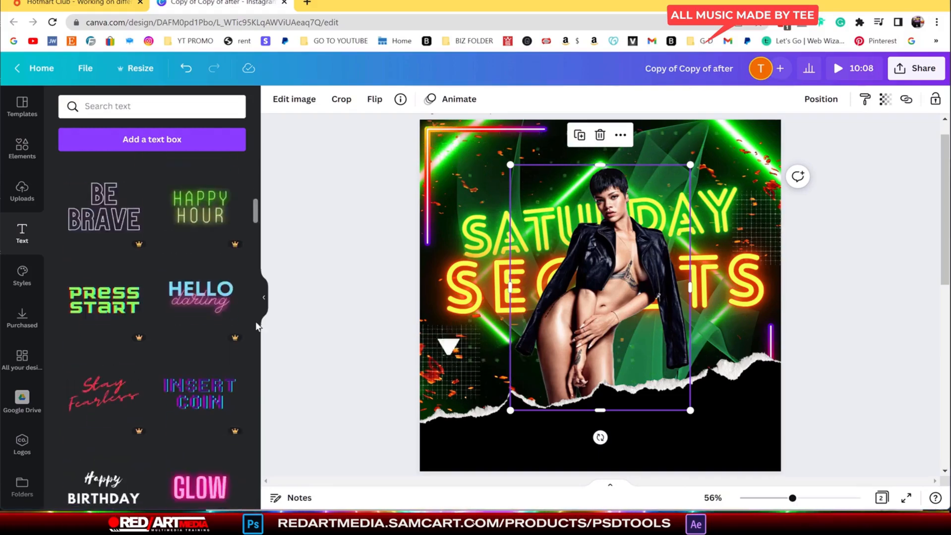
{"action": "scroll", "coordinate": [254, 285], "scroll_direction": "up", "scroll_amount": 3}
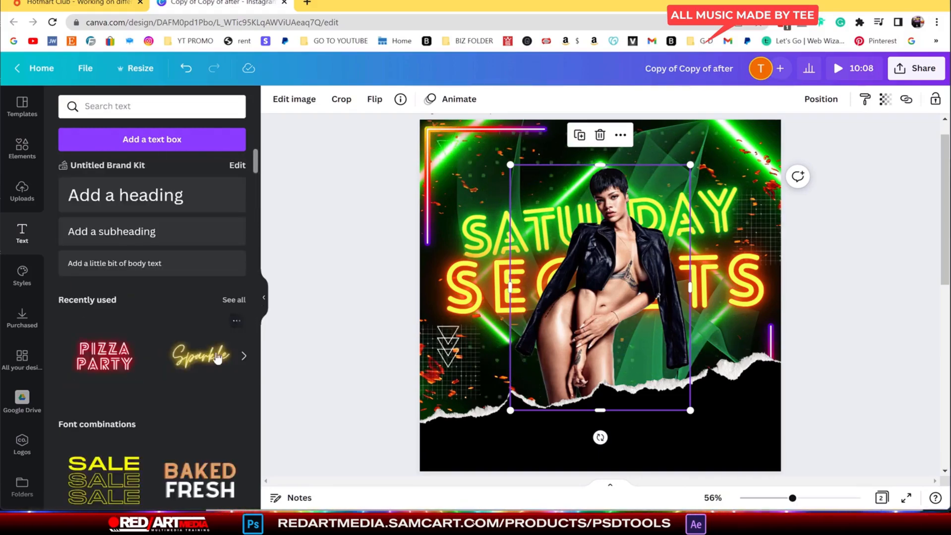
{"action": "left_click", "coordinate": [201, 355]}
{"action": "left_click_drag", "start_coordinate": [674, 309], "coordinate": [666, 370]}
{"action": "left_click_drag", "start_coordinate": [737, 287], "coordinate": [630, 337]}
{"action": "left_click_drag", "start_coordinate": [558, 390], "coordinate": [623, 360]}
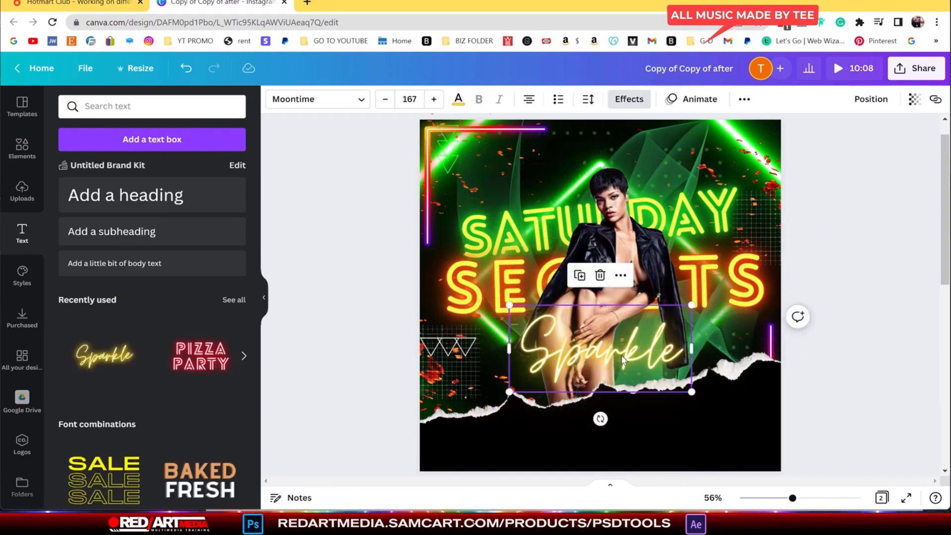
- Recolour the "Sparkle" text with the document's green and set its Neon intensity to 47
{"action": "left_click", "coordinate": [459, 100]}
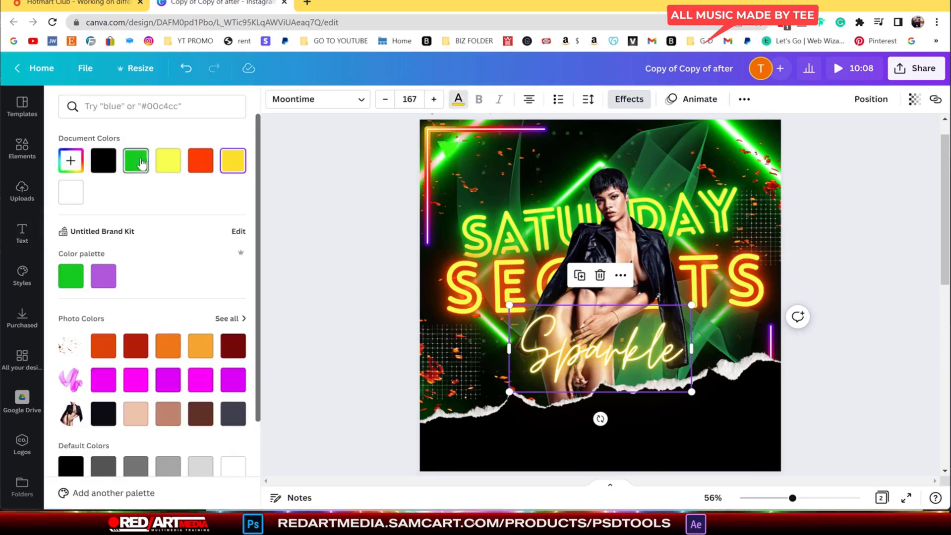
{"action": "left_click", "coordinate": [135, 158]}
{"action": "left_click", "coordinate": [629, 99]}
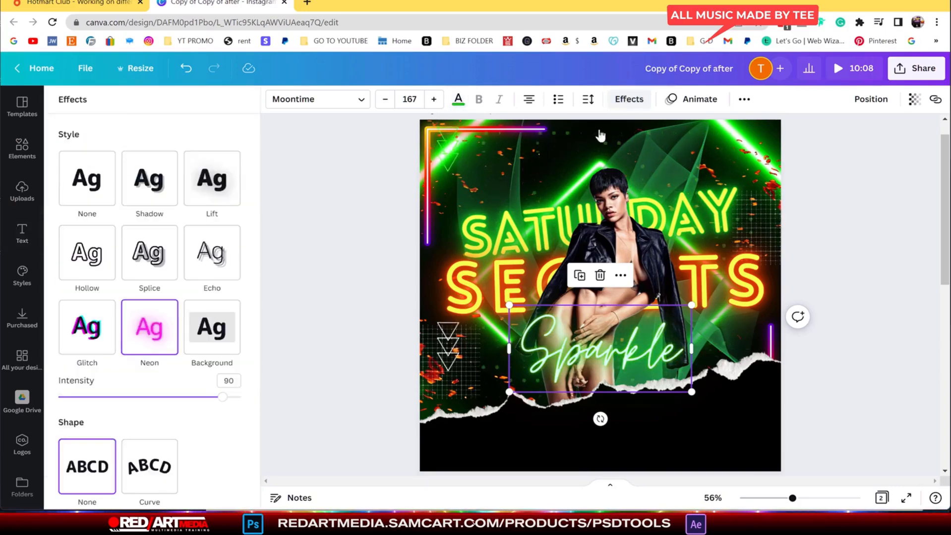
{"action": "left_click_drag", "start_coordinate": [228, 397], "coordinate": [143, 402]}
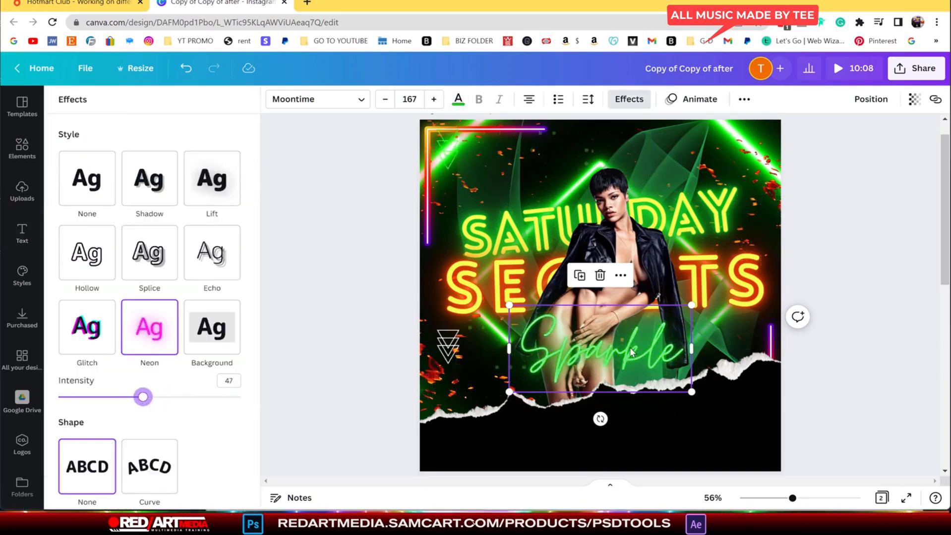
- Duplicate the green "Sparkle" text in place, remove the copy's text effect and colour it white
{"action": "right_click", "coordinate": [618, 360]}
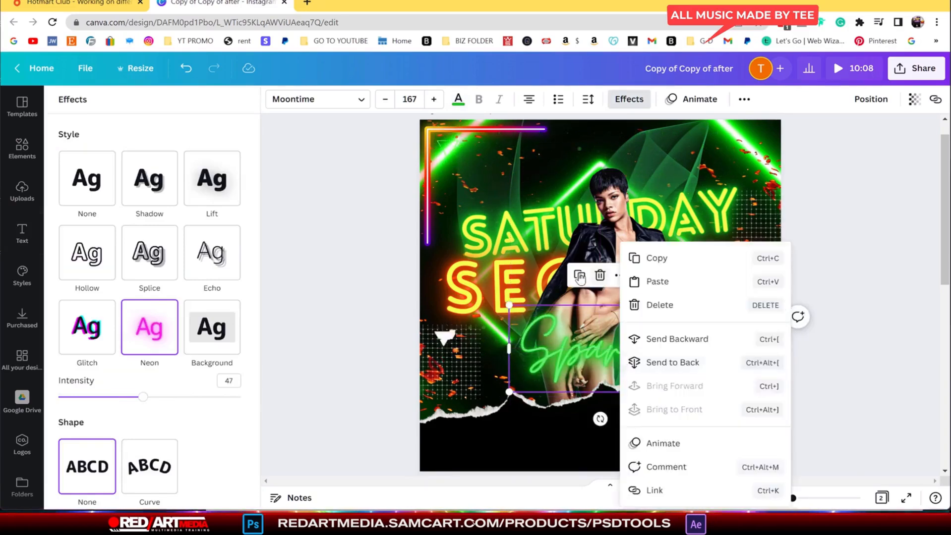
{"action": "left_click", "coordinate": [551, 342]}
{"action": "left_click", "coordinate": [99, 191]}
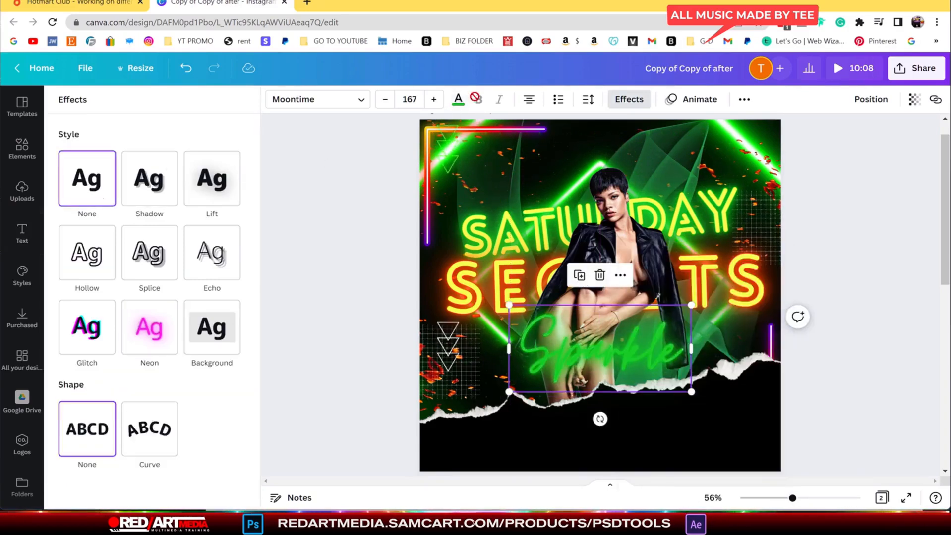
{"action": "left_click", "coordinate": [458, 99]}
{"action": "left_click", "coordinate": [234, 166]}
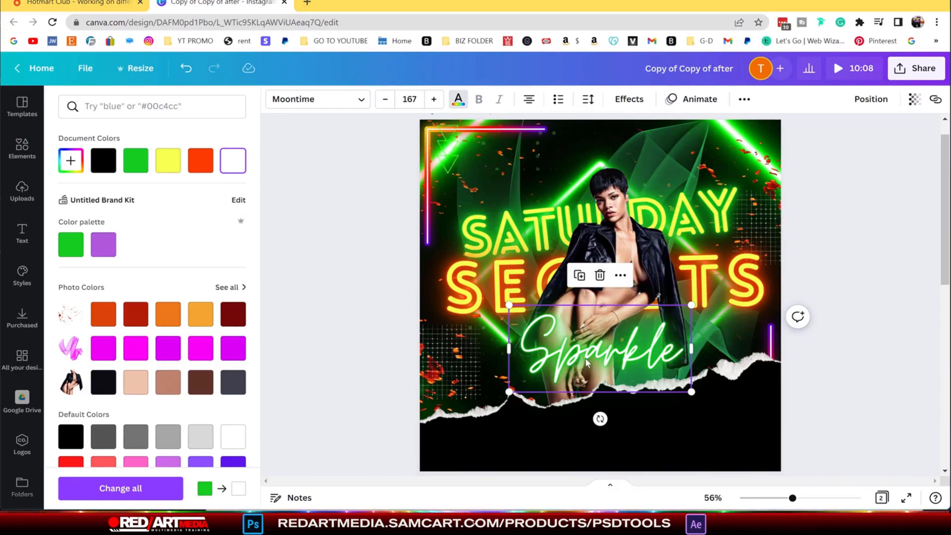
- Try the Lift, Shadow, Hollow at thickness 26 and Glitch effects on the white "Sparkle" copy
{"action": "left_click", "coordinate": [630, 100]}
{"action": "left_click", "coordinate": [220, 188]}
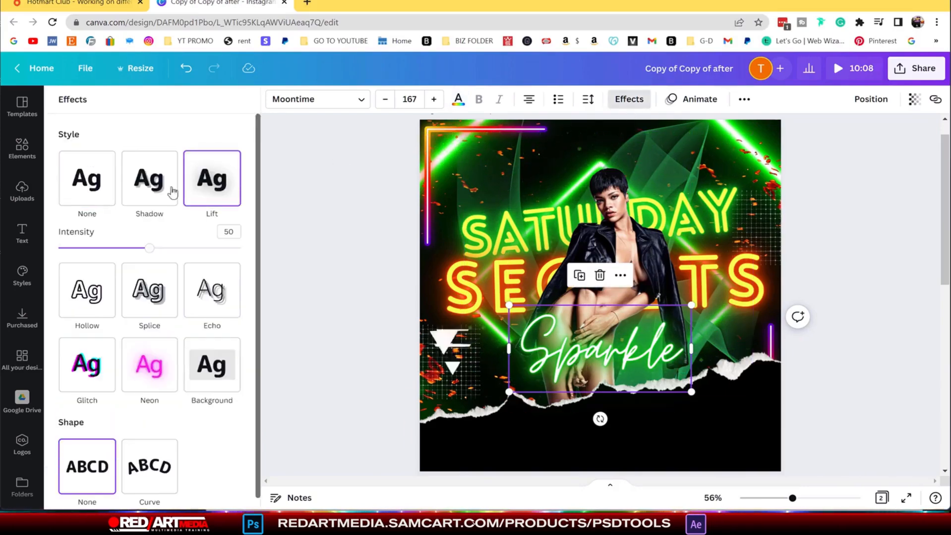
{"action": "left_click", "coordinate": [153, 180]}
{"action": "left_click", "coordinate": [106, 185]}
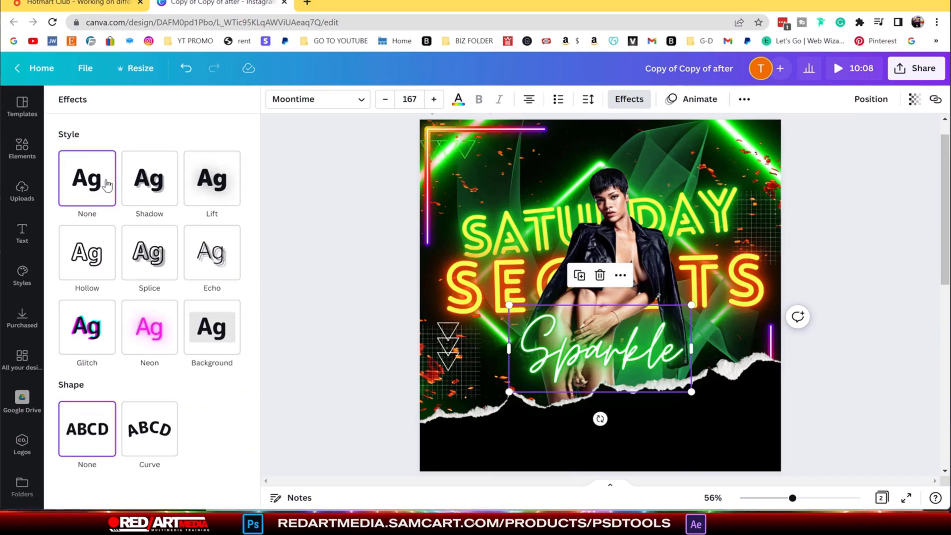
{"action": "left_click", "coordinate": [101, 258]}
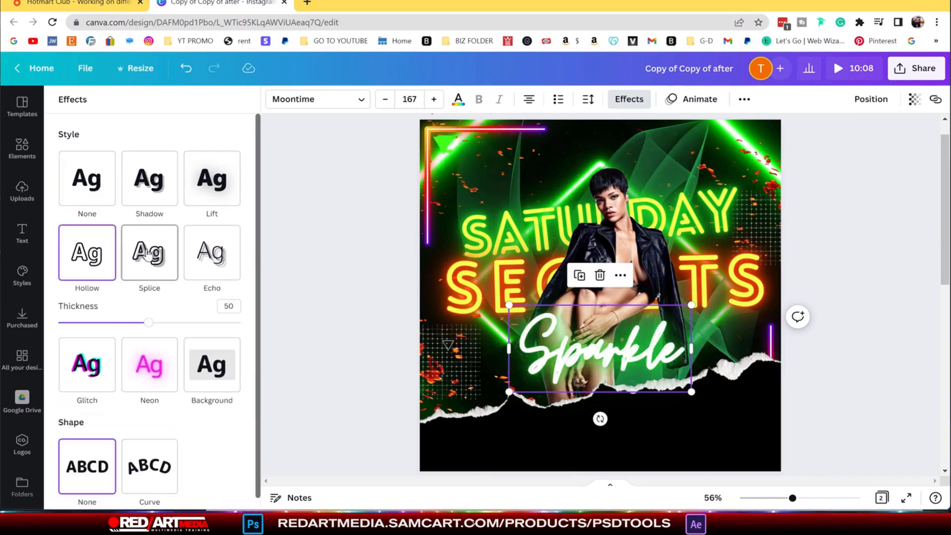
{"action": "left_click_drag", "start_coordinate": [151, 327], "coordinate": [104, 323]}
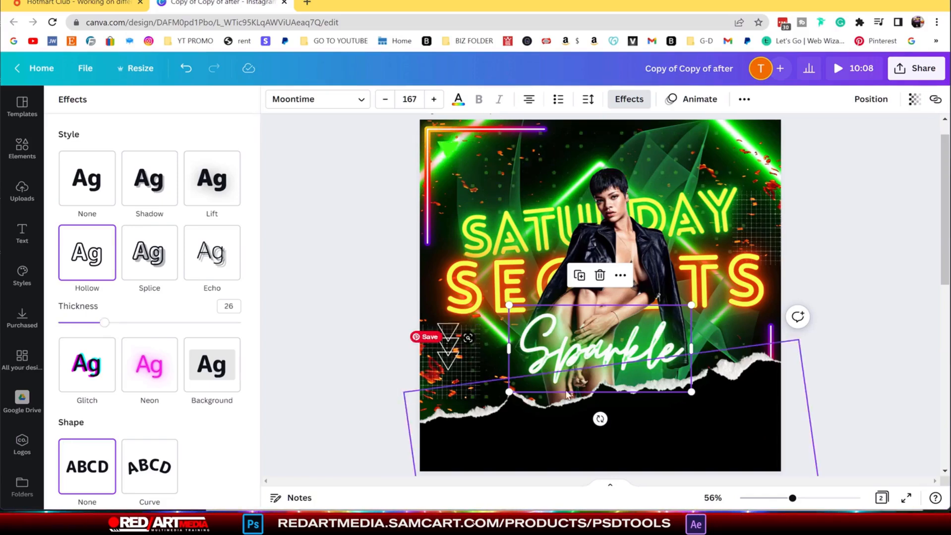
{"action": "left_click", "coordinate": [89, 361]}
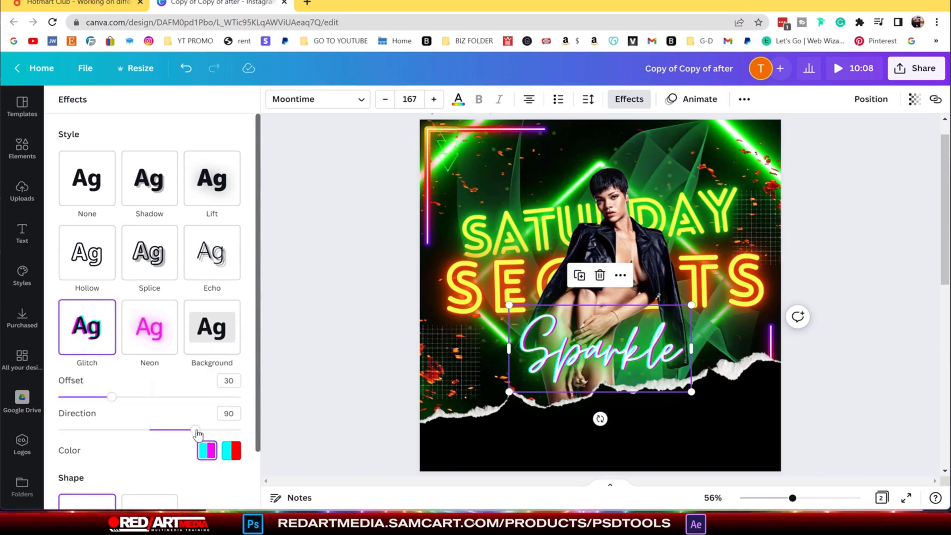
{"action": "scroll", "coordinate": [224, 404], "scroll_direction": "down", "scroll_amount": 2}
{"action": "scroll", "coordinate": [198, 347], "scroll_direction": "up", "scroll_amount": 2}
- Apply the Neon effect at intensity 47 to the "Sparkle" copy and recolour it pale green #E0F6DC
{"action": "left_click", "coordinate": [158, 337]}
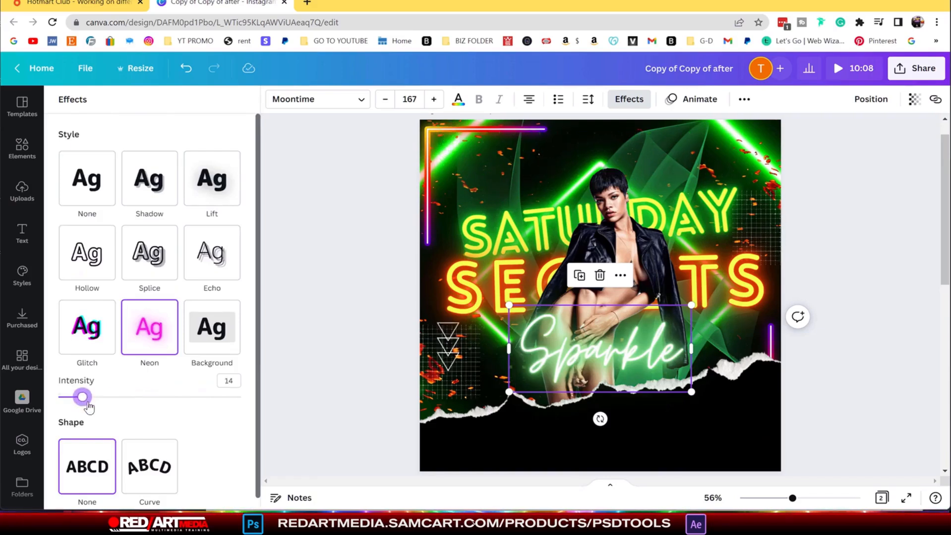
{"action": "left_click_drag", "start_coordinate": [61, 399], "coordinate": [59, 397]}
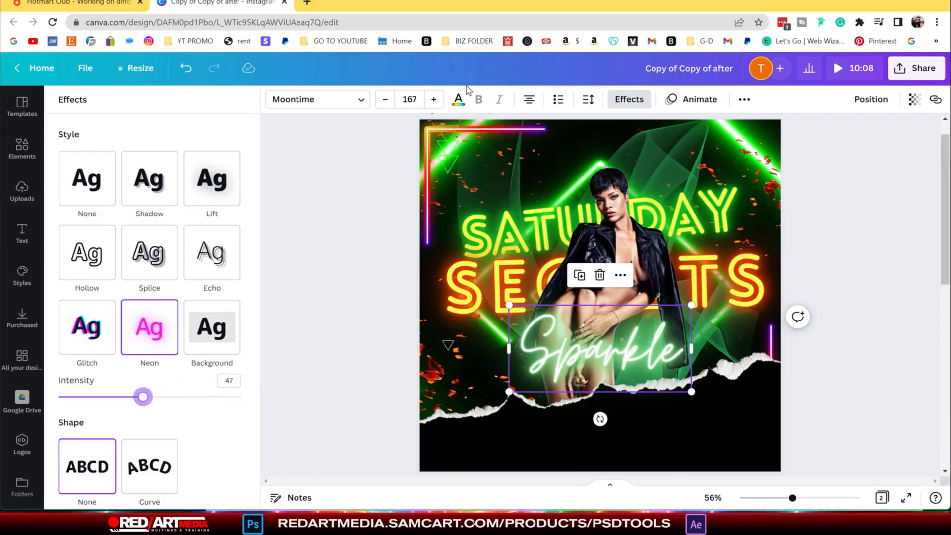
{"action": "left_click", "coordinate": [458, 99]}
{"action": "left_click", "coordinate": [71, 160]}
{"action": "left_click", "coordinate": [121, 261]}
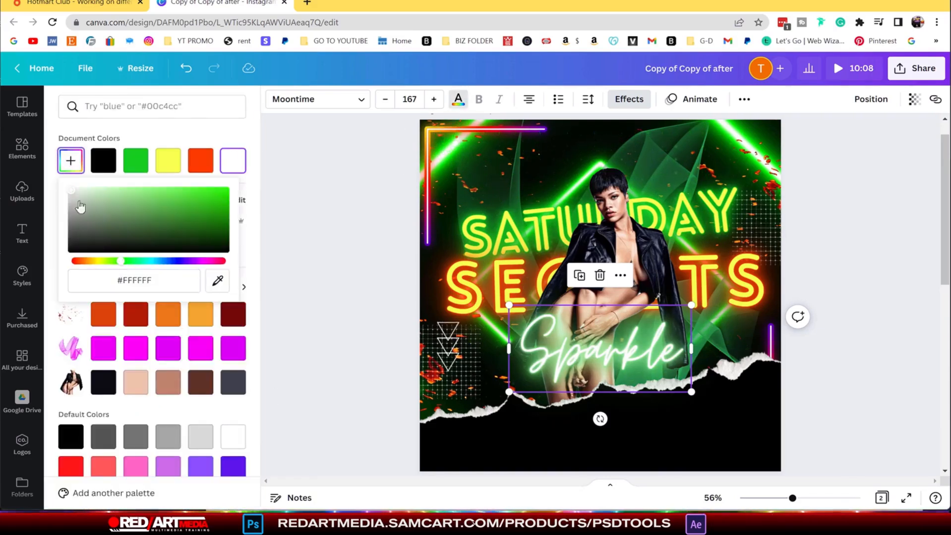
{"action": "left_click", "coordinate": [96, 192]}
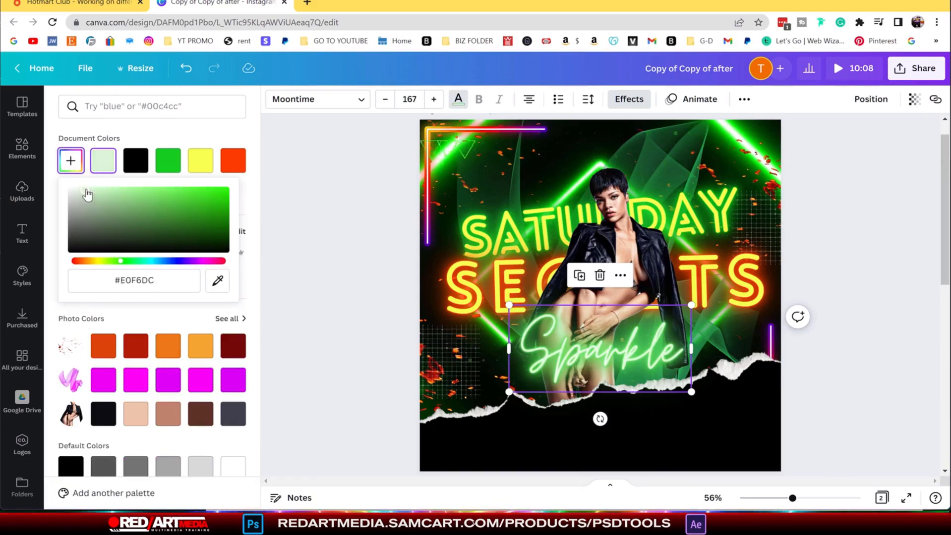
- Recolour the "Sparkle" copy white #FFFFFF, enlarge it to font size 199 and reposition it over the model's legs
{"action": "left_click_drag", "start_coordinate": [87, 195], "coordinate": [62, 184]}
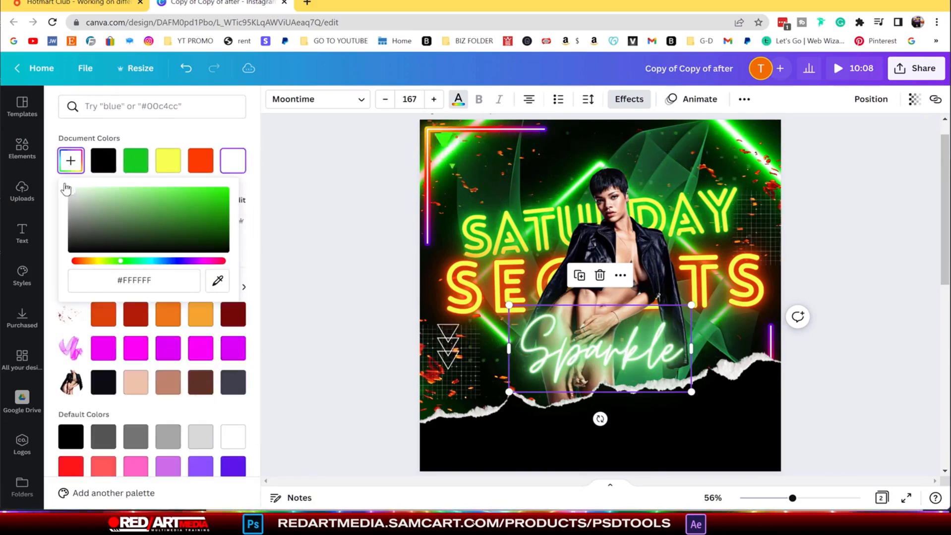
{"action": "left_click_drag", "start_coordinate": [692, 305], "coordinate": [712, 296]}
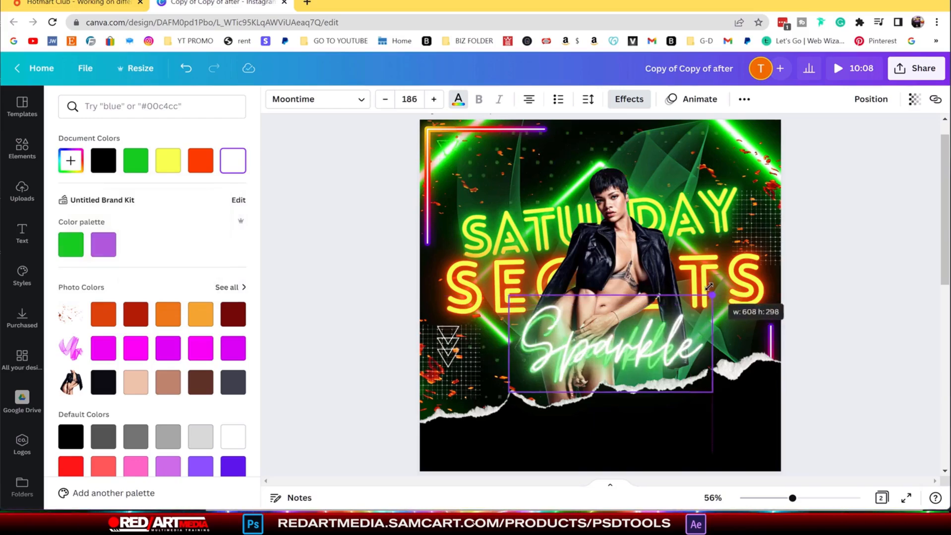
{"action": "mouse_move", "coordinate": [674, 338]}
{"action": "left_mouse_down"}
{"action": "mouse_move", "coordinate": [664, 341]}
{"action": "mouse_move", "coordinate": [677, 249]}
{"action": "mouse_move", "coordinate": [669, 338]}
{"action": "mouse_move", "coordinate": [665, 330]}
{"action": "left_mouse_up"}
{"action": "left_click", "coordinate": [630, 353]}
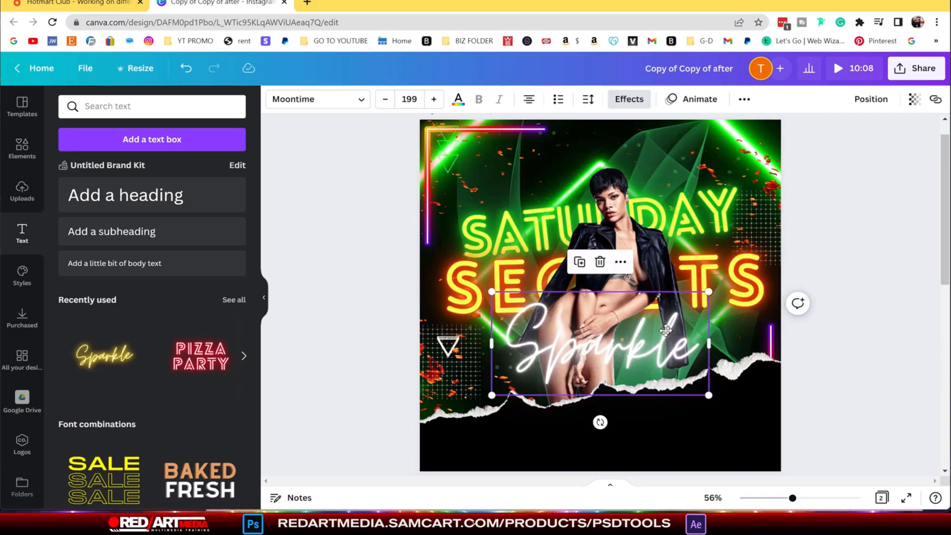
{"action": "right_click", "coordinate": [655, 348]}
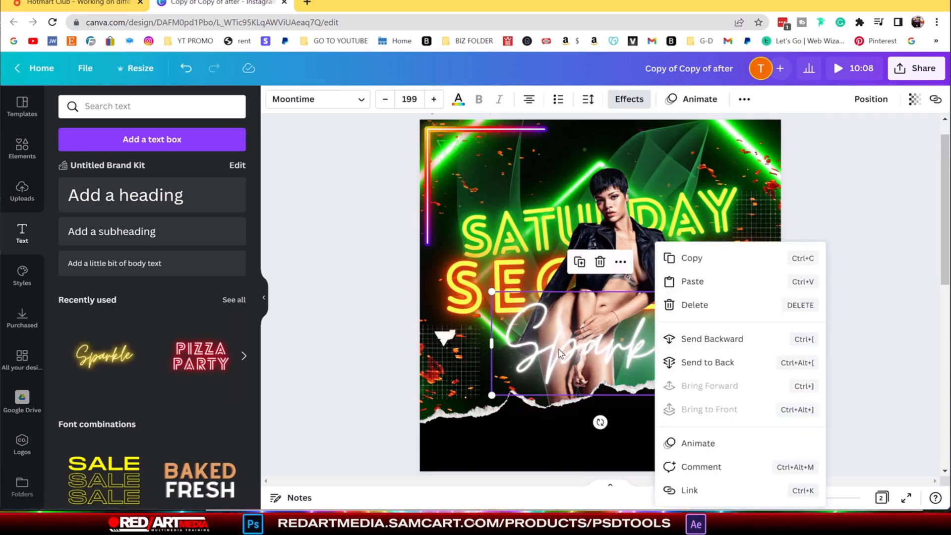
{"action": "key", "text": "Escape"}
- Recolour the enlarged "Sparkle" text with the document's green, duplicate it and align the copy over the original
{"action": "left_click", "coordinate": [458, 99]}
{"action": "left_click", "coordinate": [136, 161]}
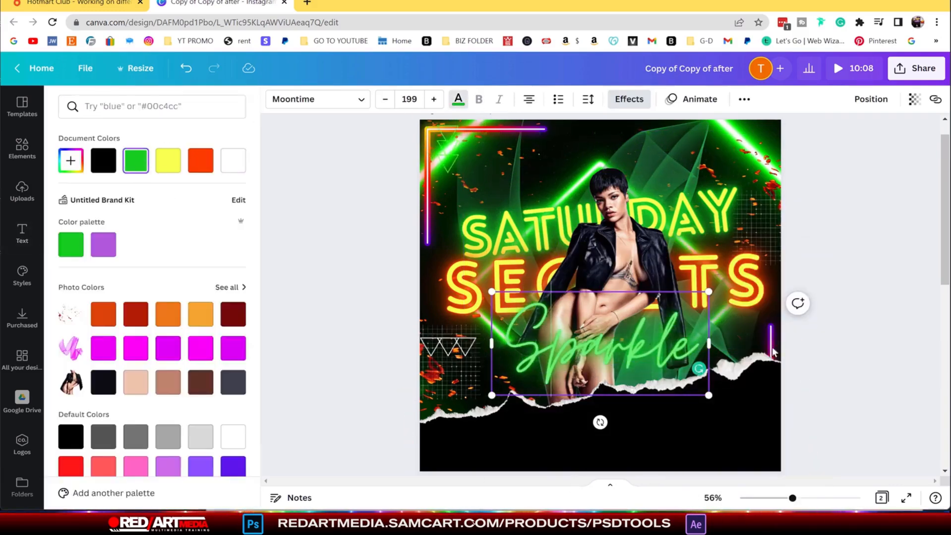
{"action": "left_click", "coordinate": [643, 359]}
{"action": "left_click", "coordinate": [715, 277]}
{"action": "left_click", "coordinate": [638, 357]}
{"action": "left_click", "coordinate": [579, 265]}
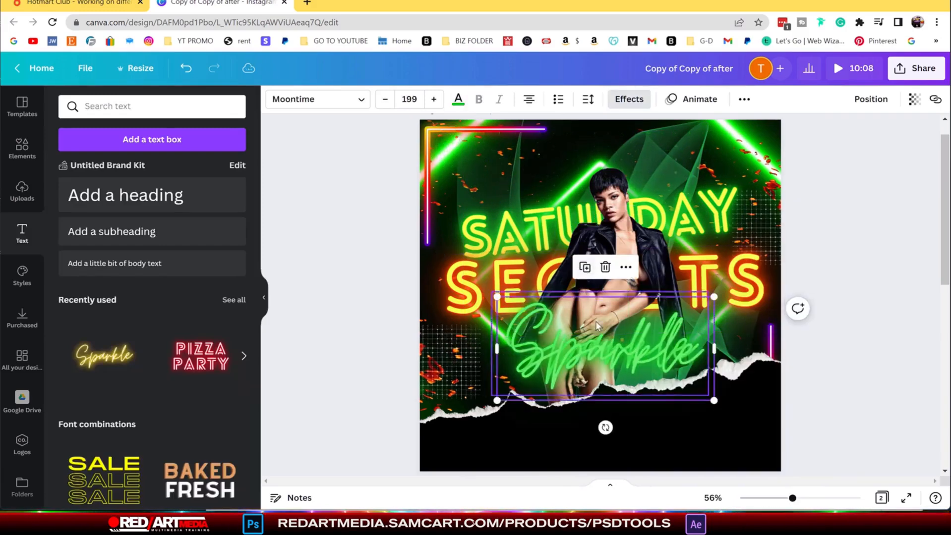
{"action": "left_click_drag", "start_coordinate": [544, 323], "coordinate": [542, 313]}
{"action": "left_click", "coordinate": [579, 263]}
- Colour the top "Sparkle" copy white and apply the Neon effect at intensity 84
{"action": "left_click", "coordinate": [458, 99]}
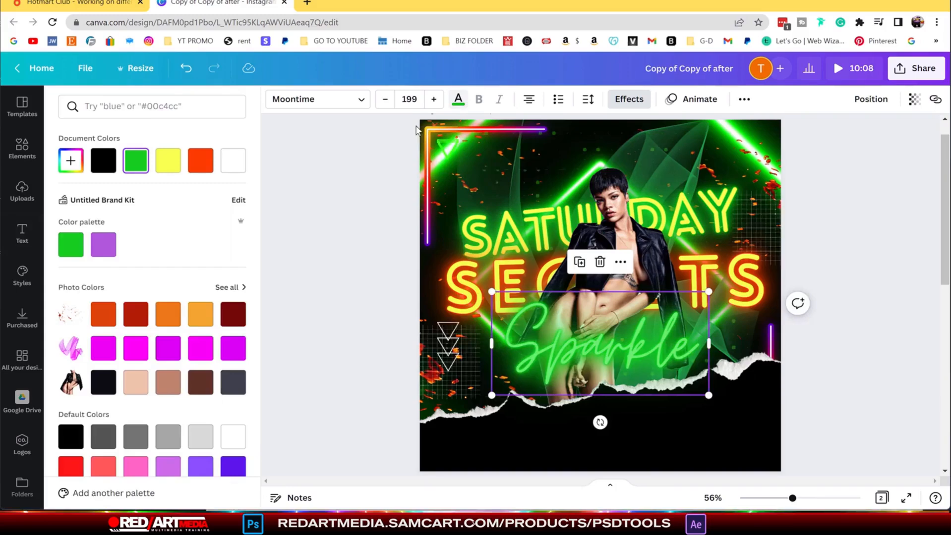
{"action": "left_click", "coordinate": [232, 161]}
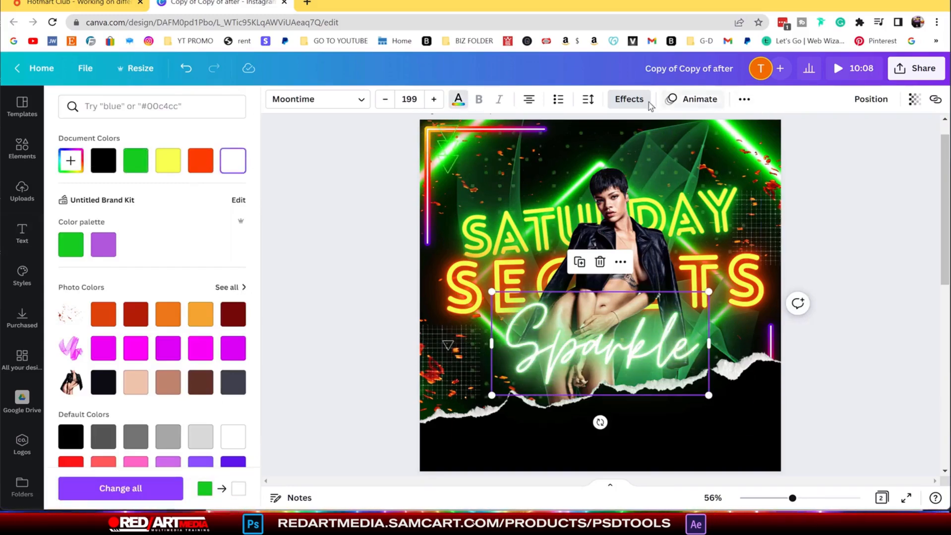
{"action": "left_click", "coordinate": [629, 99]}
{"action": "left_click", "coordinate": [151, 332]}
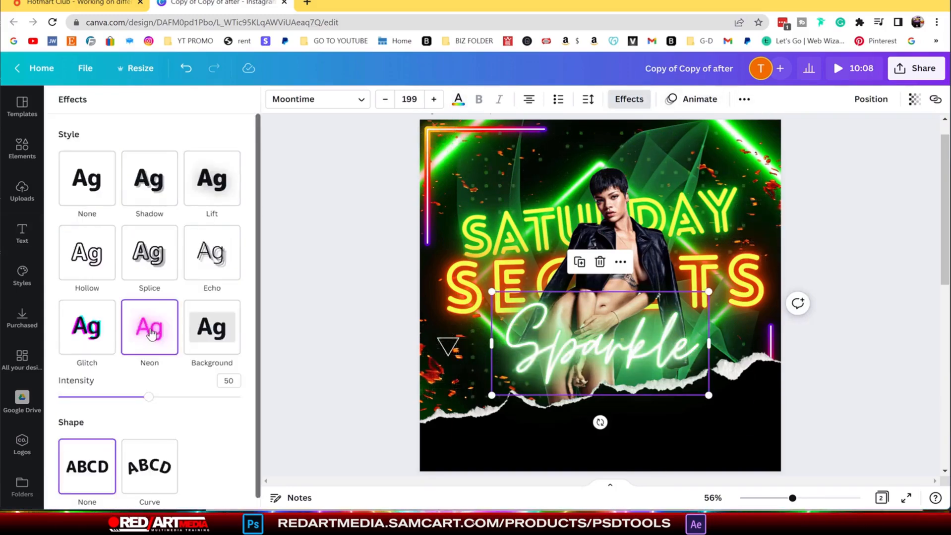
{"action": "left_click_drag", "start_coordinate": [92, 397], "coordinate": [239, 399]}
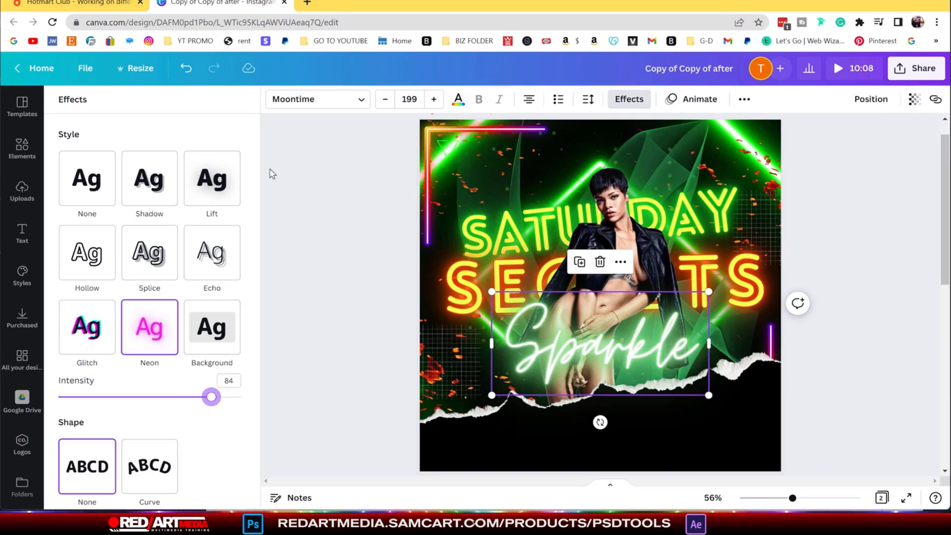
- Layer another white "Sparkle" copy over the text with the Neon effect at intensity 50 and transparency set to 30
{"action": "left_click", "coordinate": [218, 187]}
{"action": "left_click", "coordinate": [101, 189]}
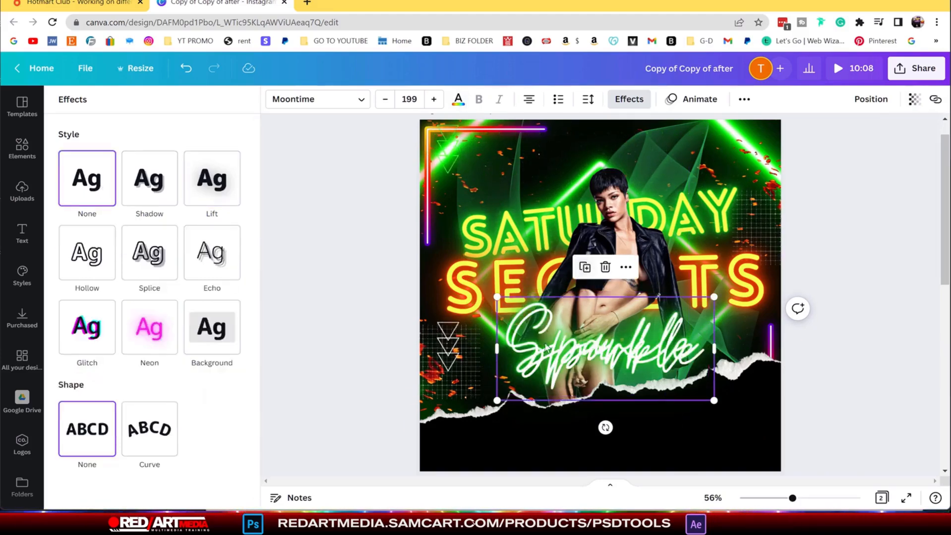
{"action": "left_click", "coordinate": [149, 327]}
{"action": "left_click", "coordinate": [913, 99]}
{"action": "left_click_drag", "start_coordinate": [849, 148], "coordinate": [844, 148]}
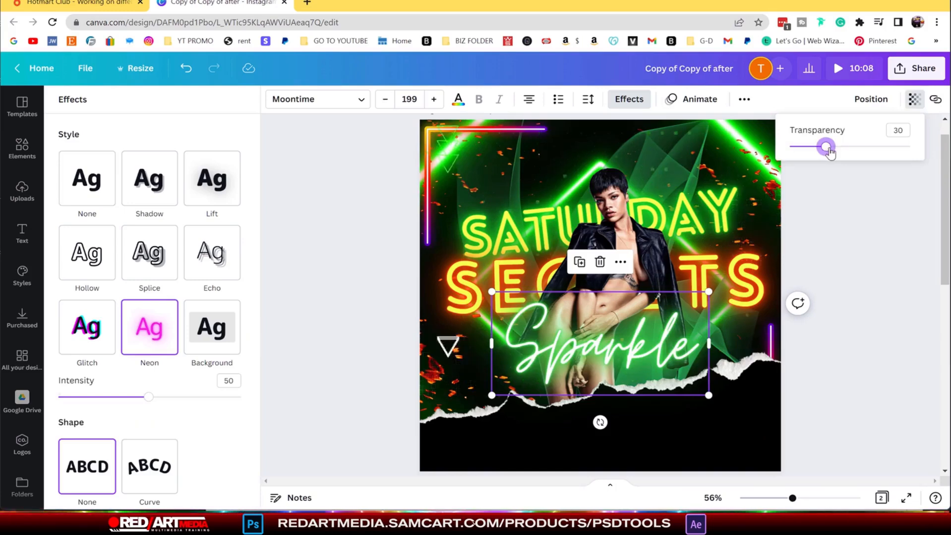
- Try removing the yellow "SECRETS" layer and bringing the orange neon "SECRETS" text in front of the model
{"action": "left_click", "coordinate": [734, 267]}
{"action": "left_click", "coordinate": [605, 221]}
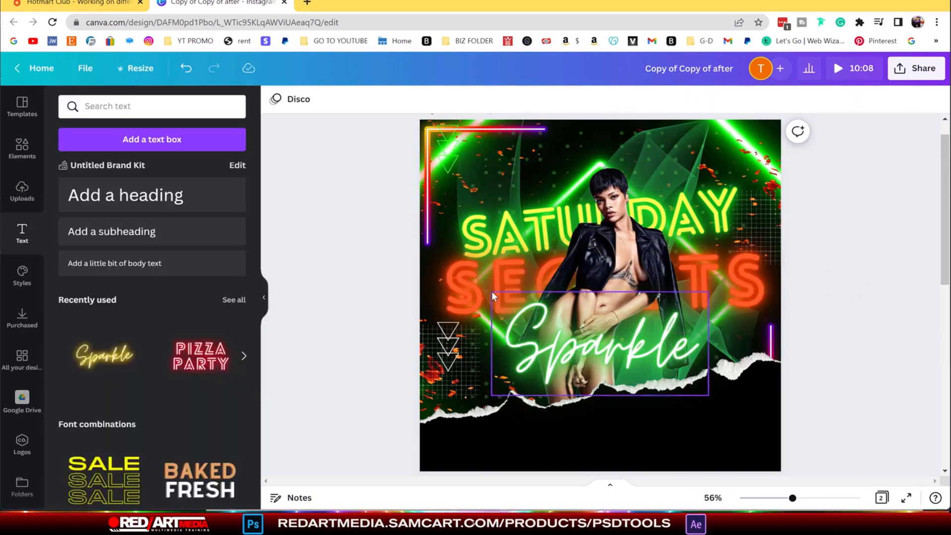
{"action": "left_click", "coordinate": [475, 263]}
{"action": "left_click", "coordinate": [585, 220]}
{"action": "left_click_drag", "start_coordinate": [479, 267], "coordinate": [475, 261]}
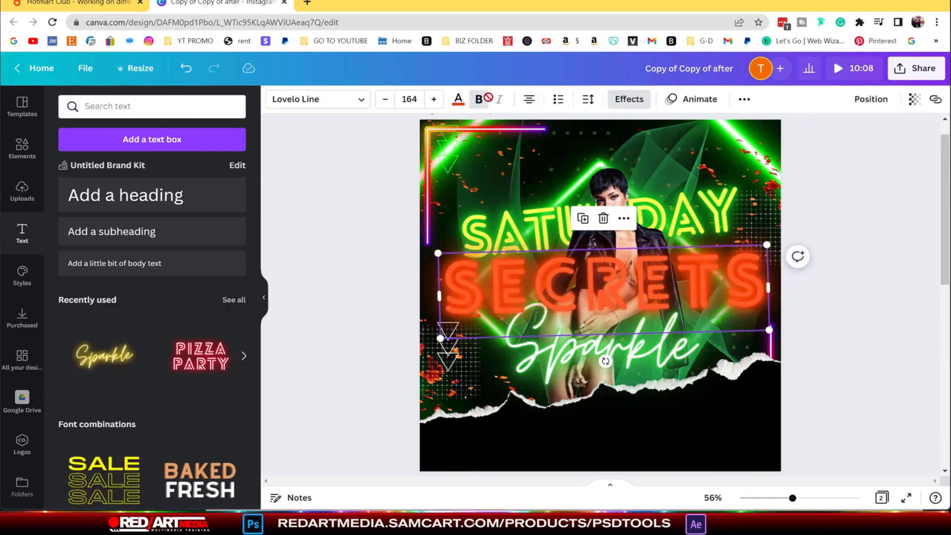
- Lower the orange "SECRETS" text's Neon intensity and recolour it with the darker orange from the photo colours
{"action": "left_click", "coordinate": [629, 99]}
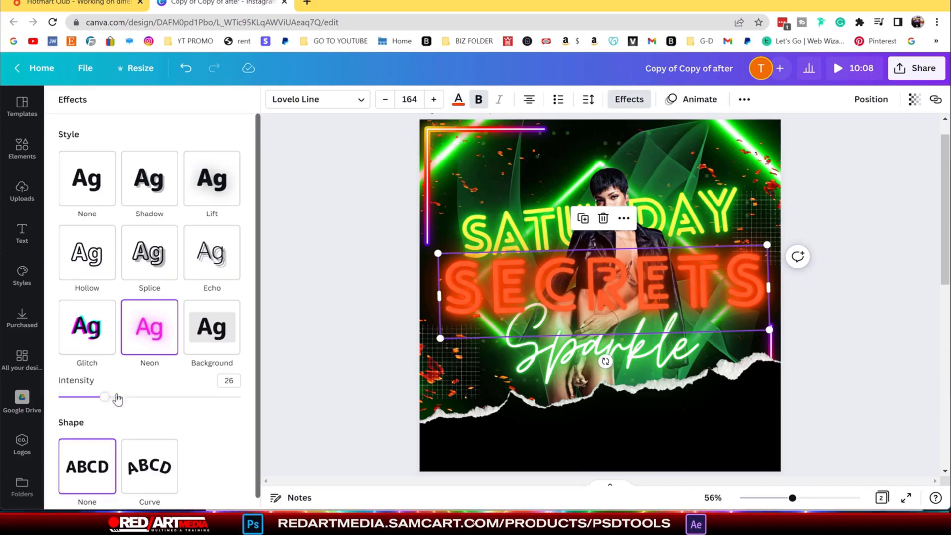
{"action": "left_click_drag", "start_coordinate": [118, 400], "coordinate": [78, 396]}
{"action": "left_click", "coordinate": [458, 99]}
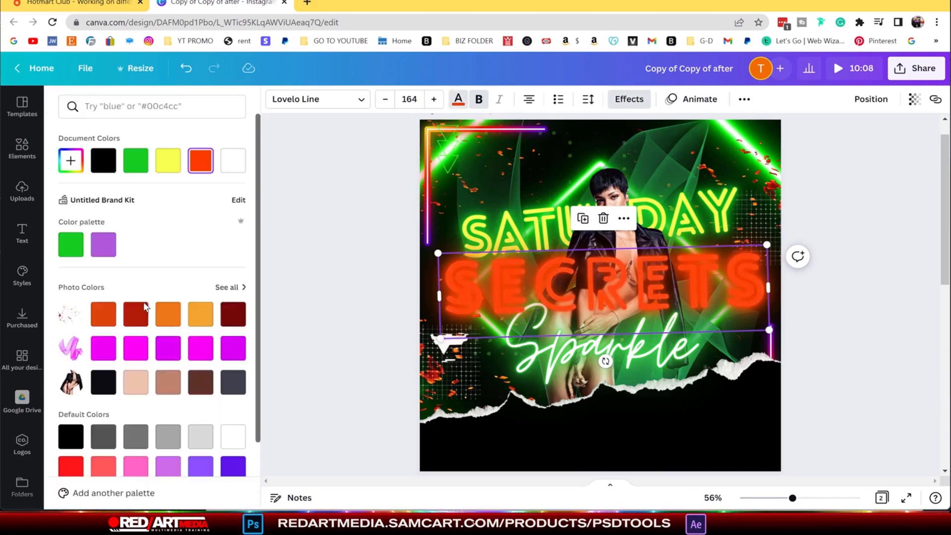
{"action": "left_click", "coordinate": [101, 315]}
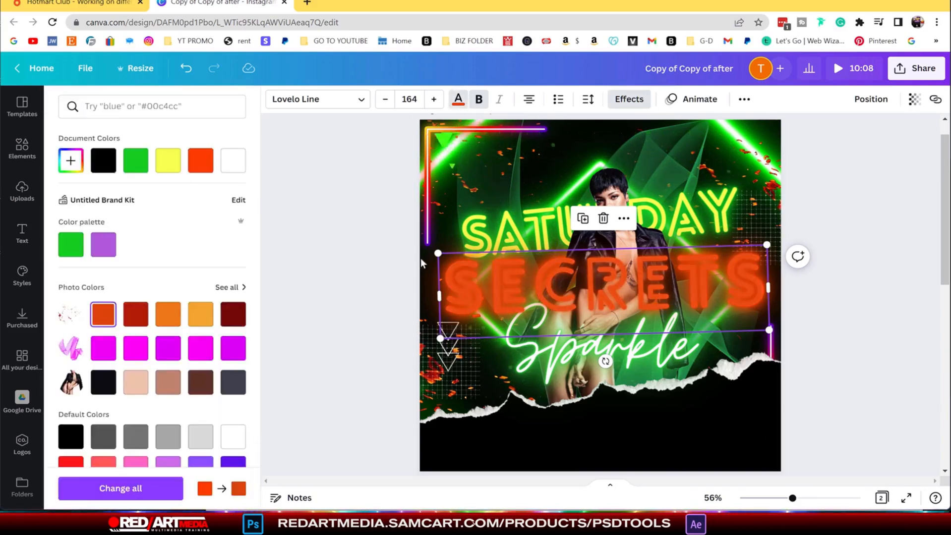
- Duplicate the orange "SECRETS" text, remove the copy's text effect and colour it with the document's yellow
{"action": "left_click", "coordinate": [582, 219]}
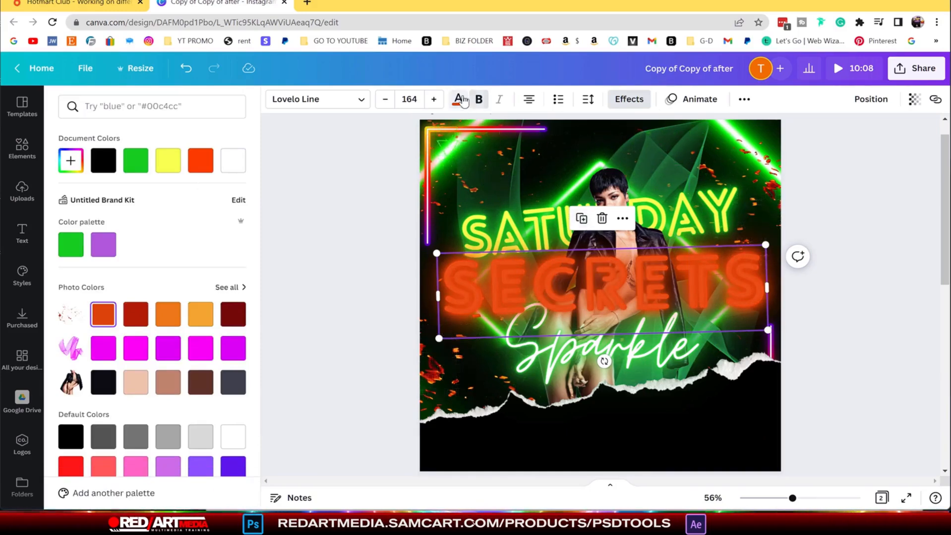
{"action": "left_click", "coordinate": [629, 98]}
{"action": "left_click", "coordinate": [91, 195]}
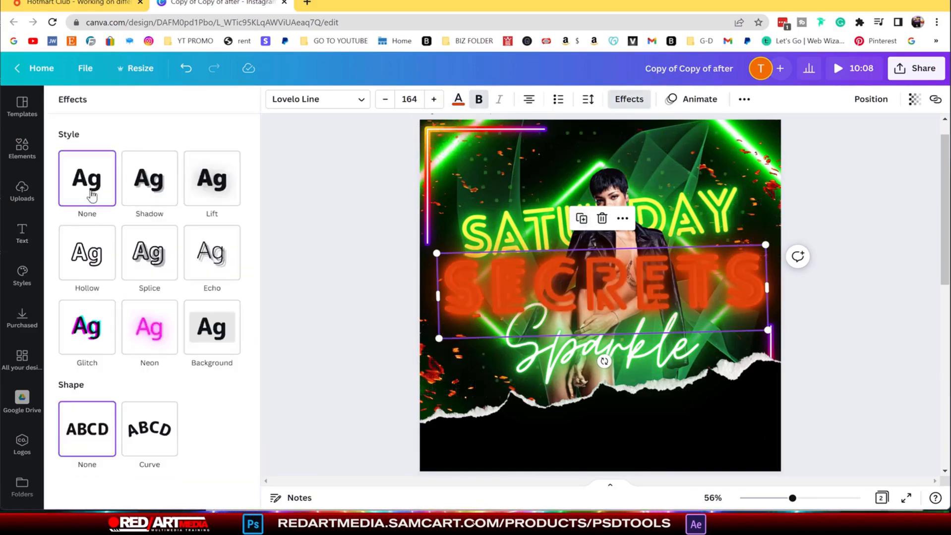
{"action": "left_click", "coordinate": [458, 99]}
{"action": "left_click", "coordinate": [201, 160]}
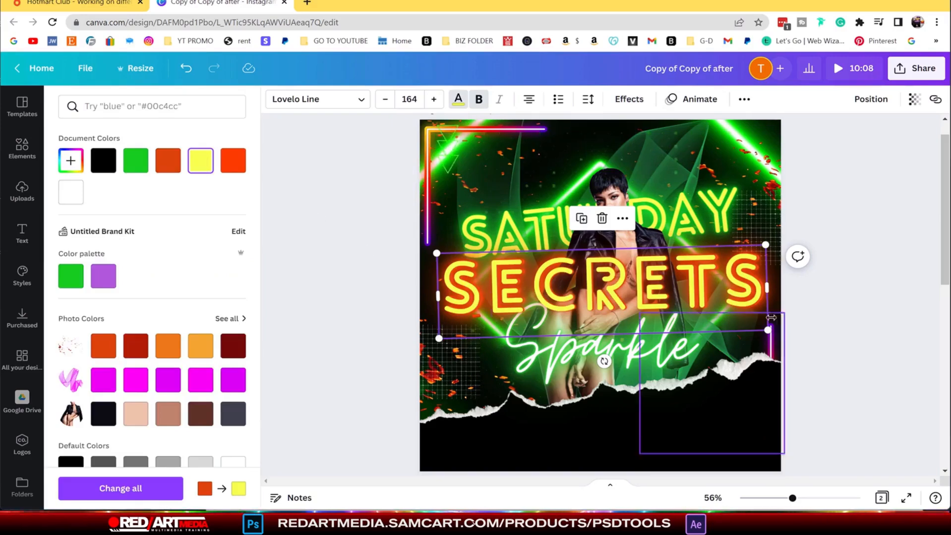
- Undo the changes made to the "SECRETS" heading layers
{"action": "left_click", "coordinate": [186, 69]}
{"action": "left_click", "coordinate": [187, 70]}
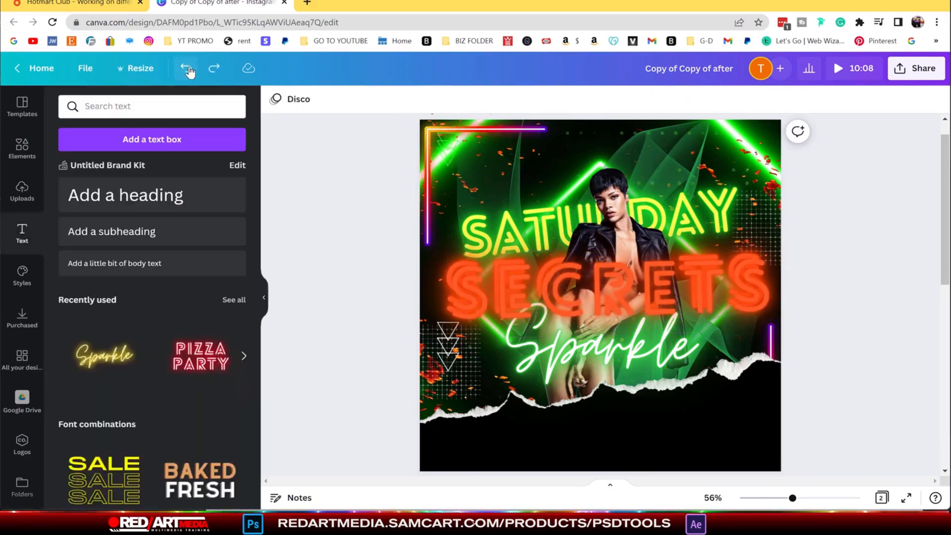
{"action": "left_click", "coordinate": [187, 70]}
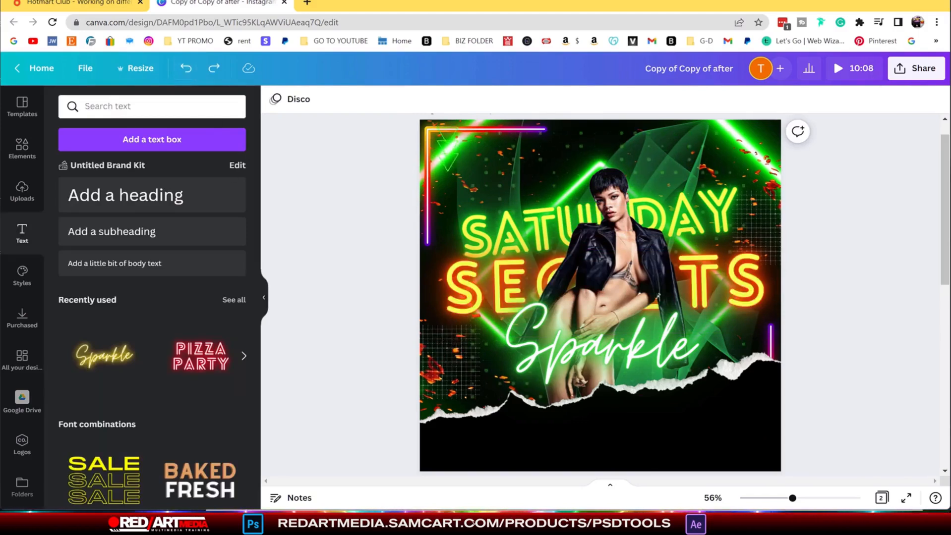
- Try sending the black torn-paper image backward one layer, and undo it
{"action": "right_click", "coordinate": [720, 408]}
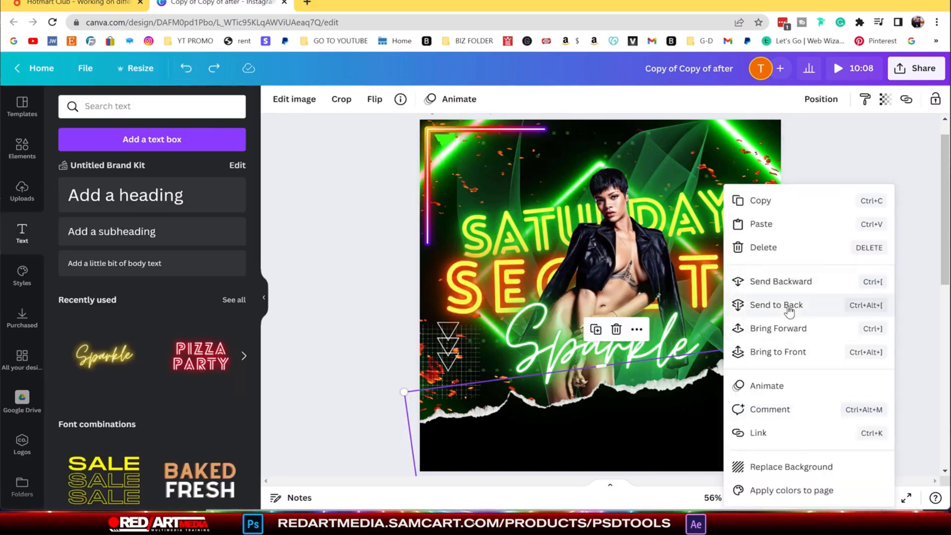
{"action": "left_click", "coordinate": [788, 286]}
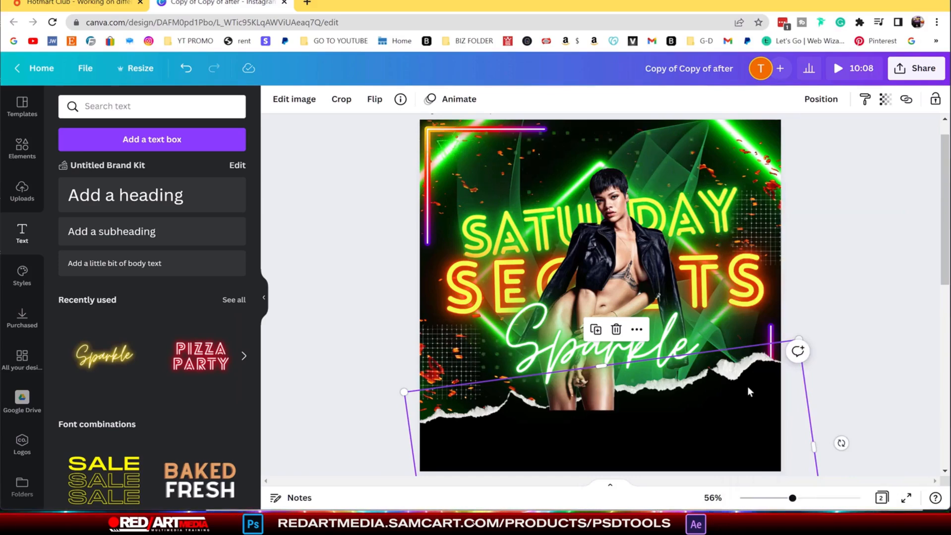
{"action": "left_click", "coordinate": [186, 68]}
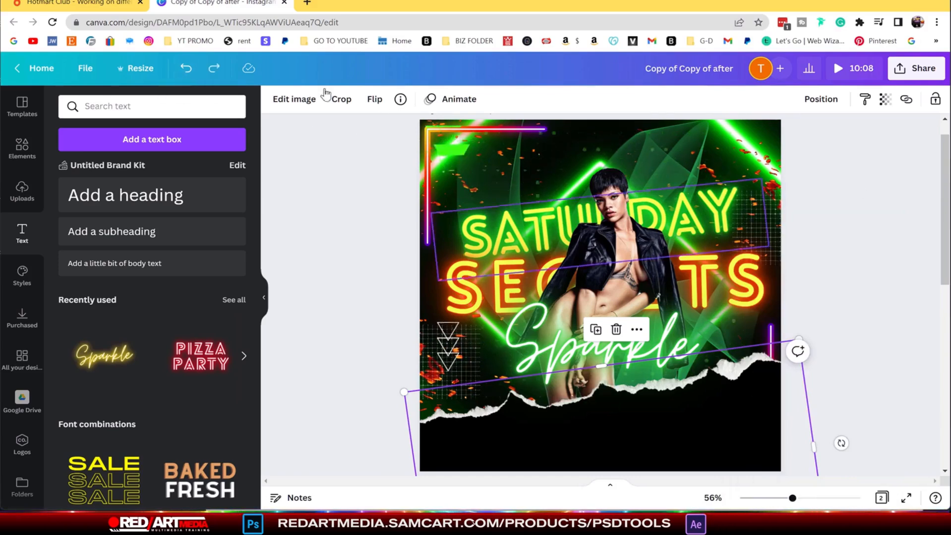
{"action": "left_click", "coordinate": [185, 68]}
- Bring the neon corner frame at the design's lower right in front of the black torn paper
{"action": "left_click", "coordinate": [813, 327]}
{"action": "left_click", "coordinate": [748, 308]}
{"action": "left_click", "coordinate": [783, 343]}
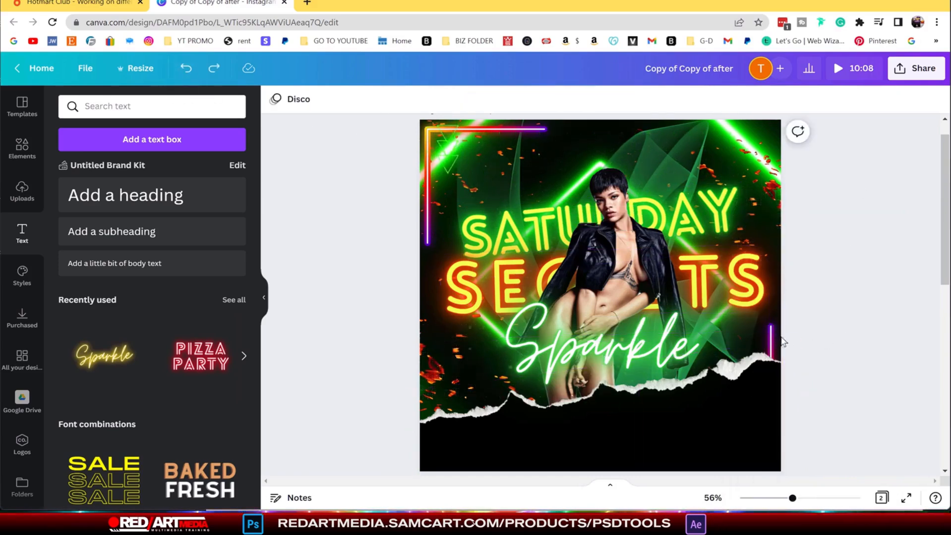
{"action": "left_click", "coordinate": [783, 342]}
{"action": "right_click", "coordinate": [782, 342]}
{"action": "left_click", "coordinate": [841, 389]}
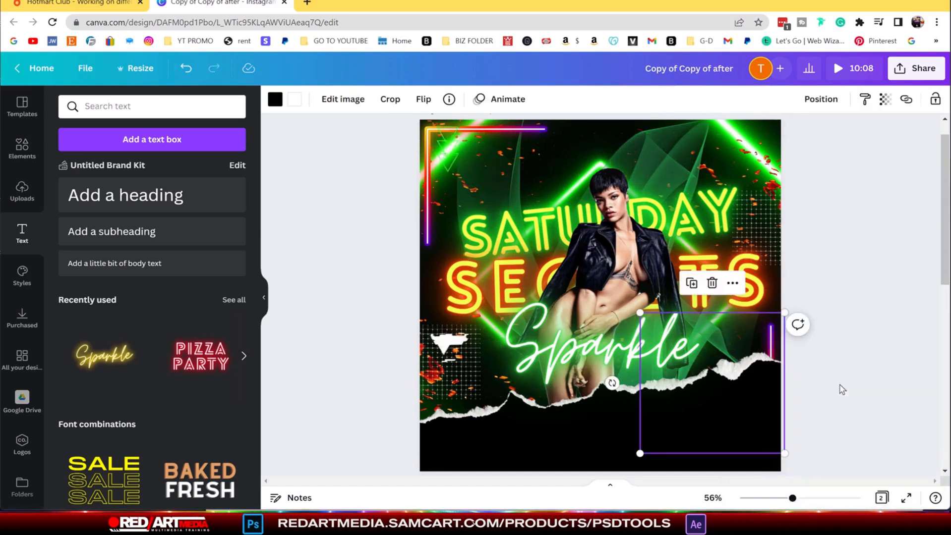
{"action": "right_click", "coordinate": [776, 330]}
{"action": "left_click", "coordinate": [826, 411]}
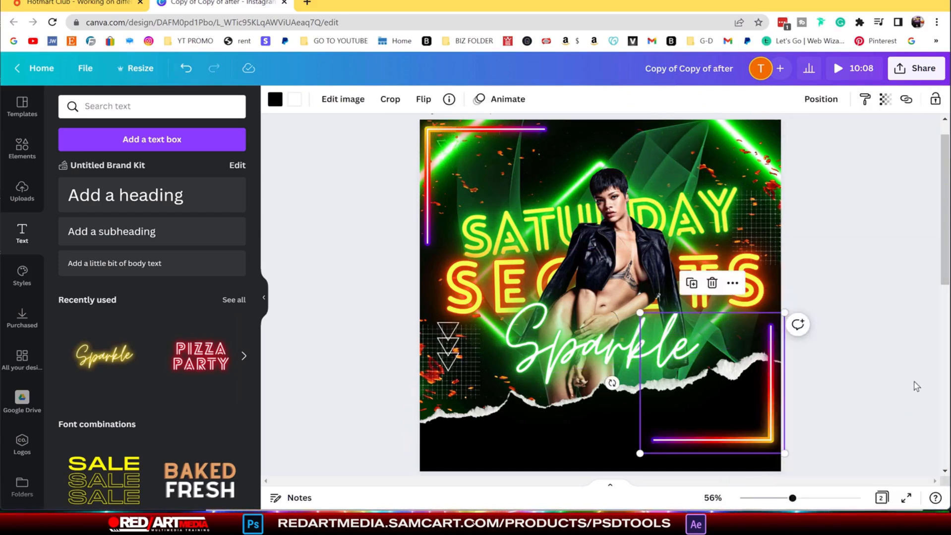
{"action": "left_click", "coordinate": [906, 382]}
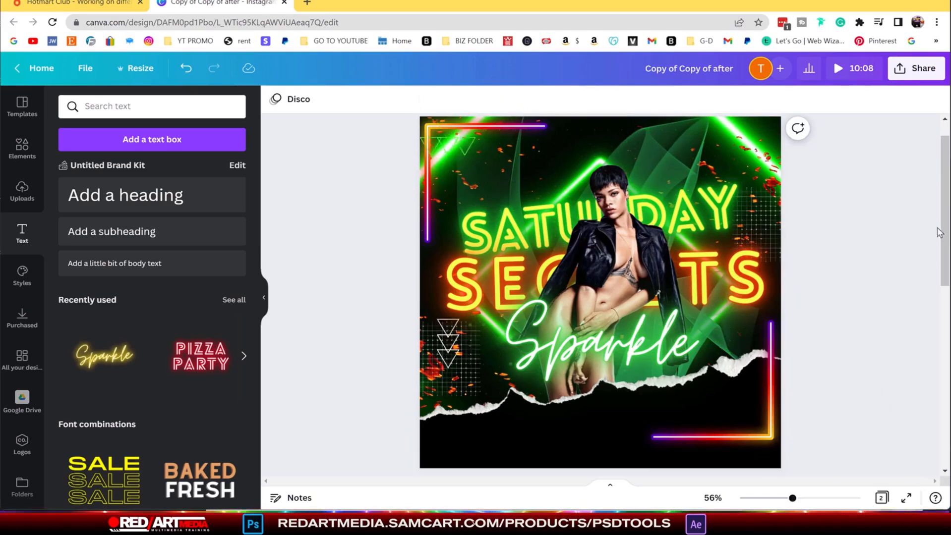
- Move the grouped event text from page 2, "Text Template 1", onto page 1 and position it over the party design
{"action": "left_click_drag", "start_coordinate": [944, 228], "coordinate": [948, 356]}
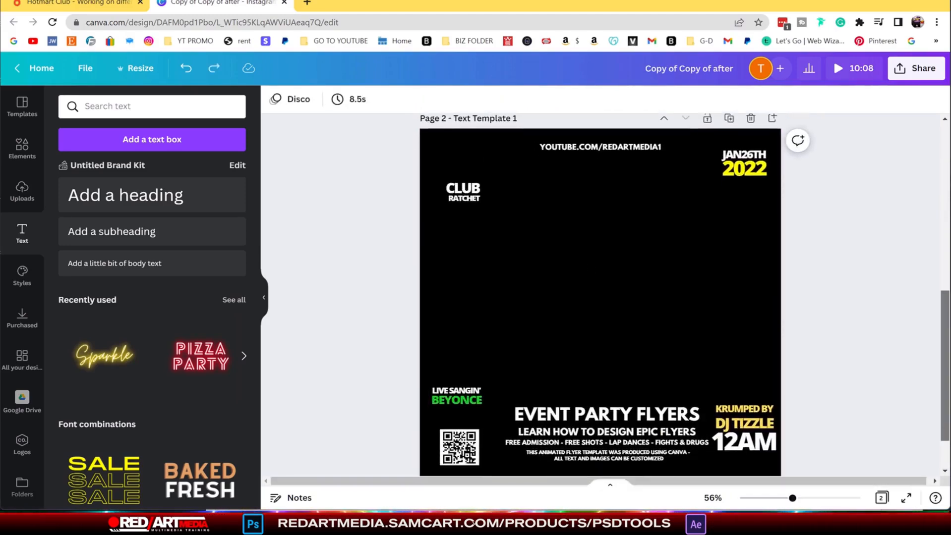
{"action": "left_click_drag", "start_coordinate": [414, 142], "coordinate": [789, 481]}
{"action": "right_click", "coordinate": [742, 440]}
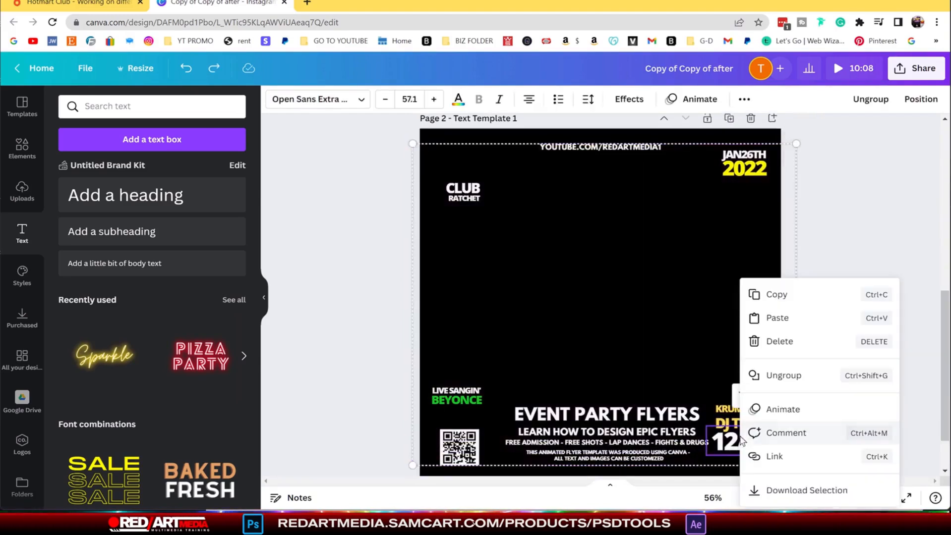
{"action": "left_click", "coordinate": [348, 200]}
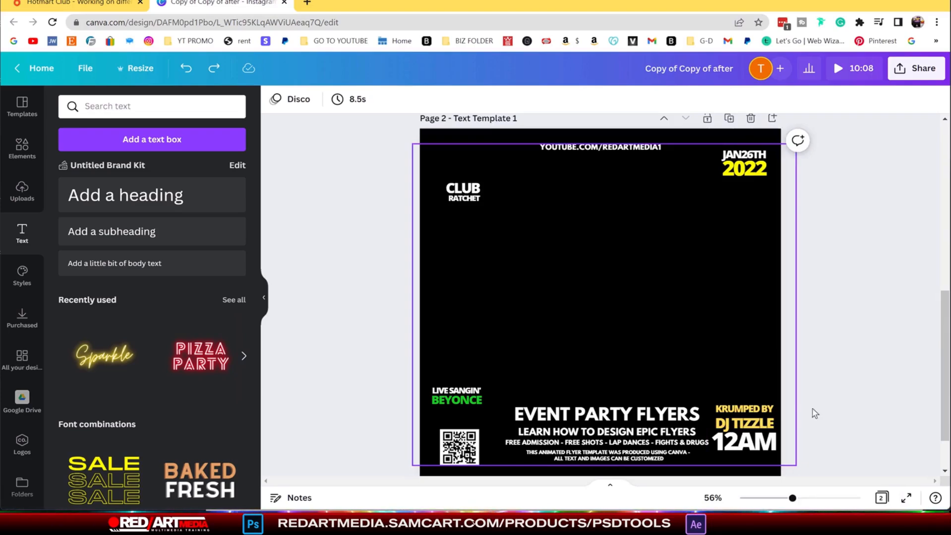
{"action": "scroll", "coordinate": [931, 317], "scroll_direction": "up", "scroll_amount": 5}
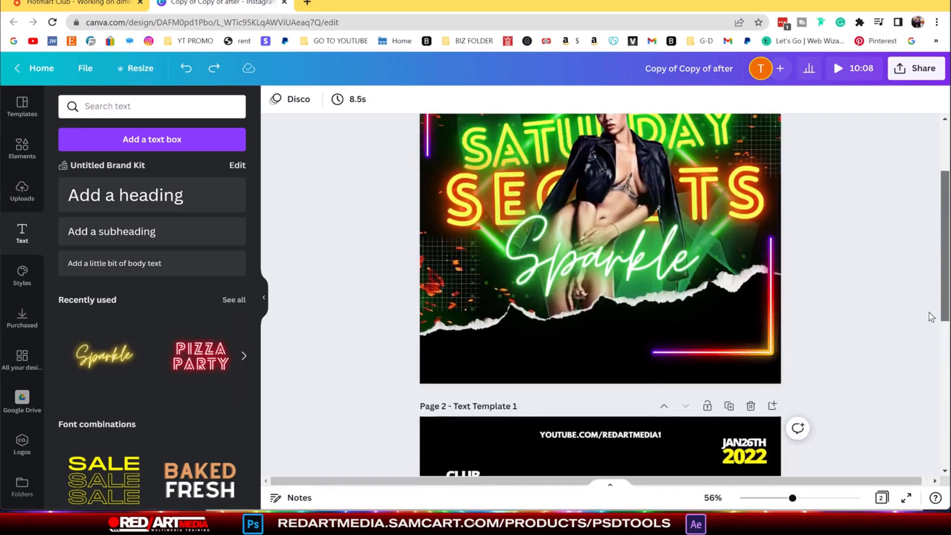
{"action": "left_click_drag", "start_coordinate": [766, 458], "coordinate": [743, 118]}
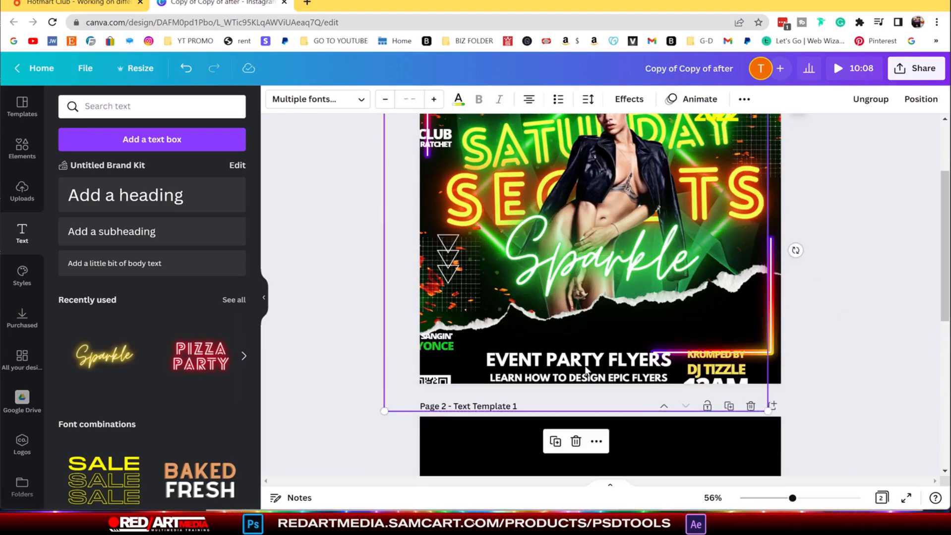
{"action": "left_click_drag", "start_coordinate": [585, 368], "coordinate": [600, 334]}
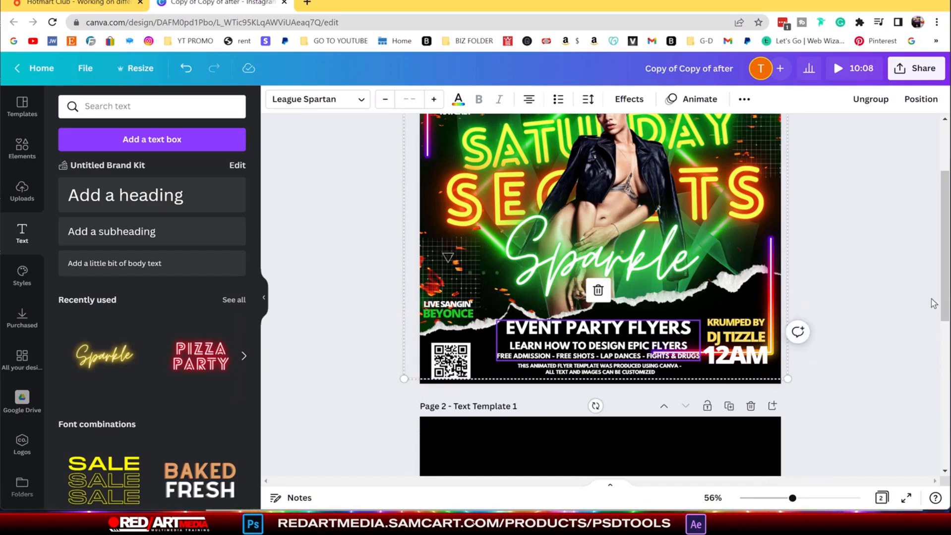
- Nudge the grouped event text slightly upward on page 1 and ungroup it
{"action": "left_click_drag", "start_coordinate": [944, 304], "coordinate": [944, 266]}
{"action": "left_click", "coordinate": [780, 252]}
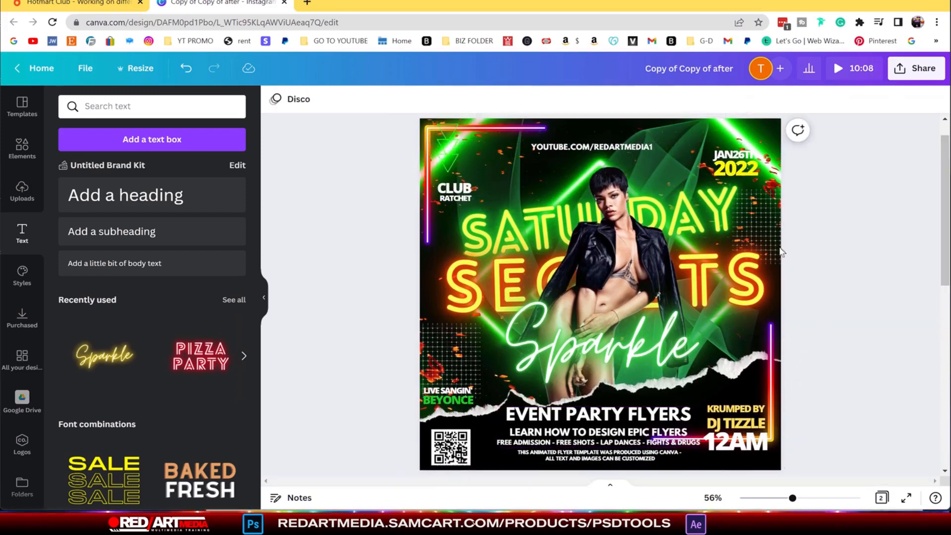
{"action": "mouse_move", "coordinate": [623, 150]}
{"action": "left_mouse_down"}
{"action": "mouse_move", "coordinate": [624, 131]}
{"action": "mouse_move", "coordinate": [621, 147]}
{"action": "left_mouse_up"}
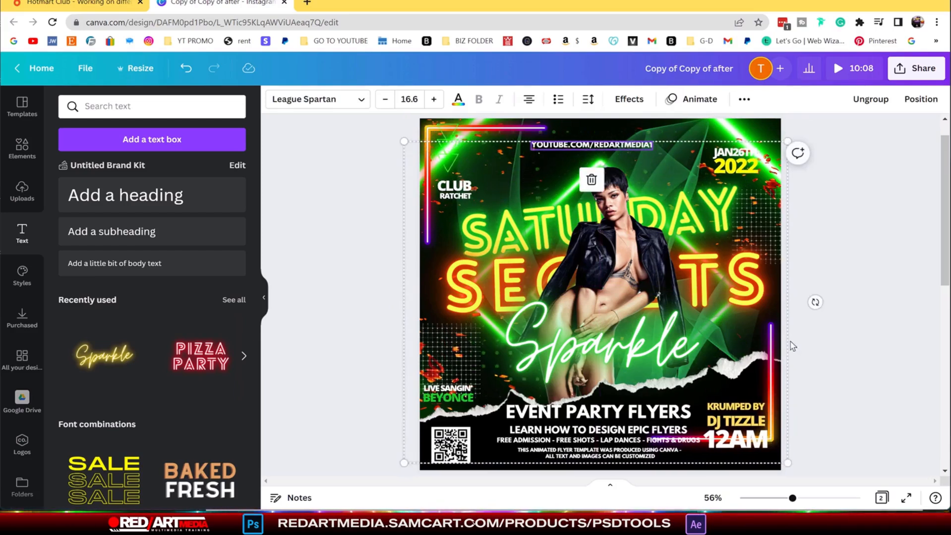
{"action": "left_click", "coordinate": [772, 414]}
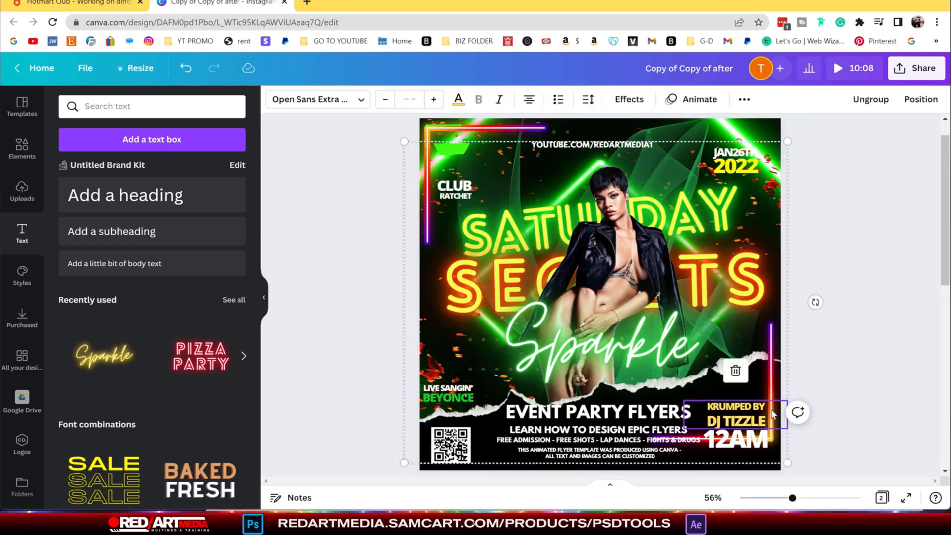
{"action": "left_click", "coordinate": [867, 104]}
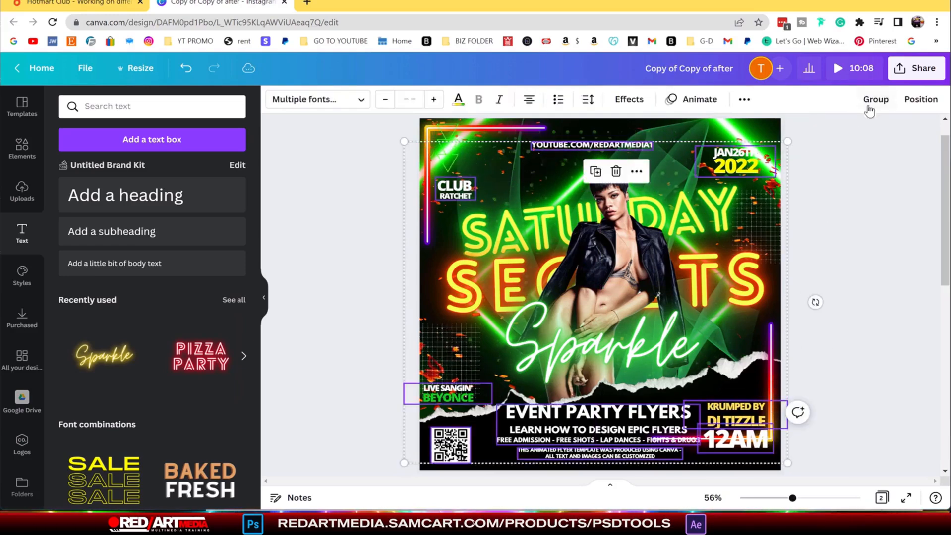
- Move the lower neon corner frame down into the page corner so it wraps around the DJ and "12AM" text
{"action": "left_click", "coordinate": [770, 379]}
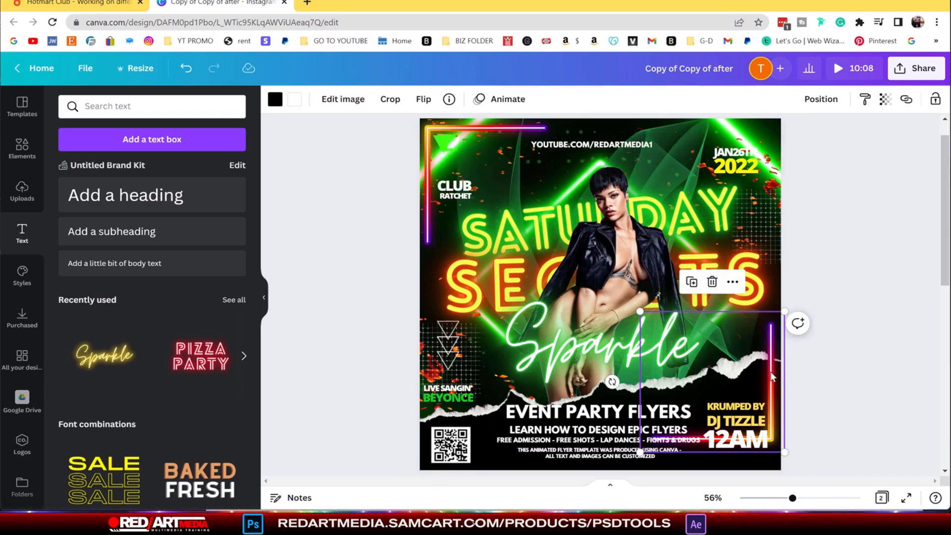
{"action": "left_click_drag", "start_coordinate": [770, 379], "coordinate": [771, 392]}
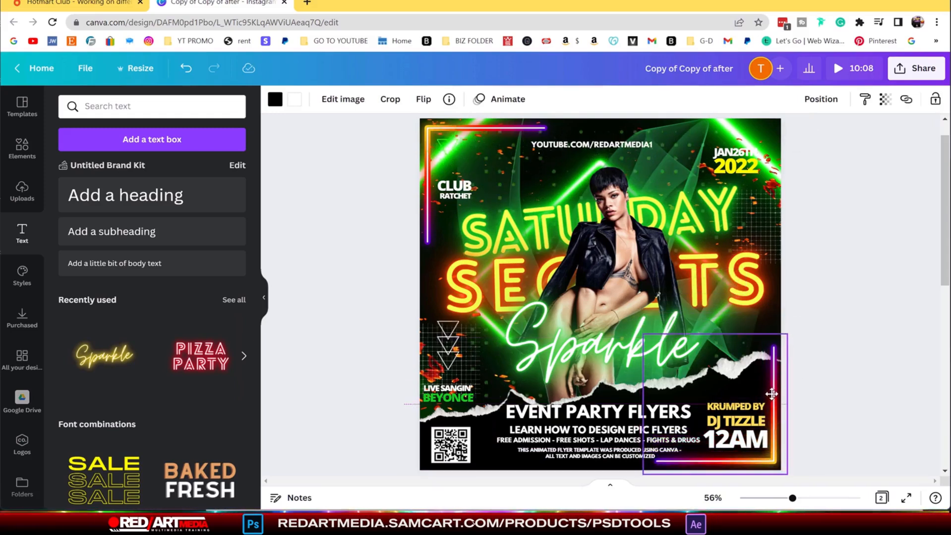
{"action": "left_click", "coordinate": [876, 402]}
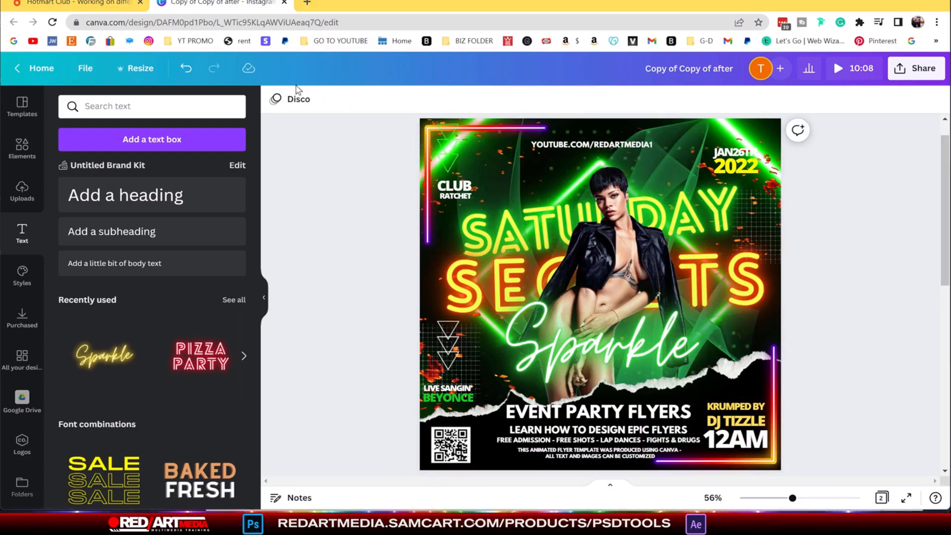
- Apply the Breathe photo animation to the model photo in the centre of the design
{"action": "left_click", "coordinate": [297, 102]}
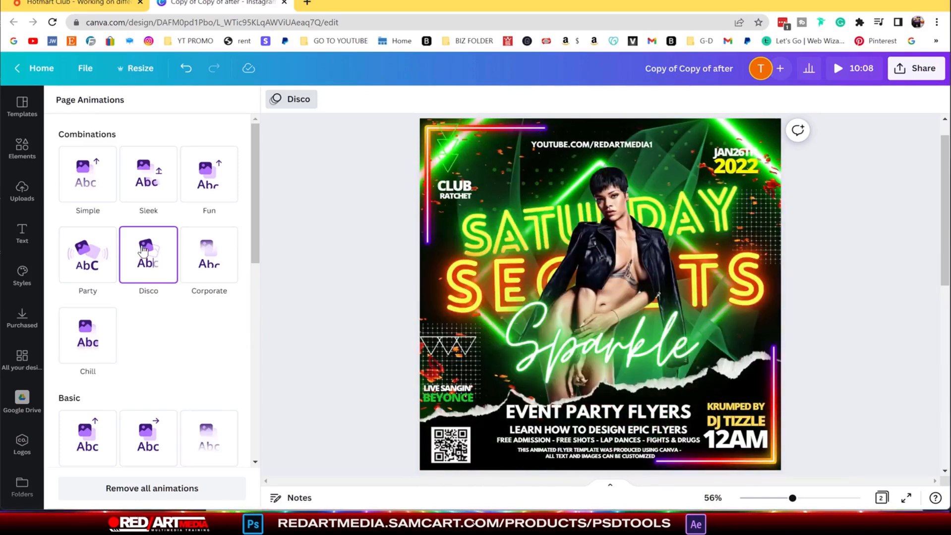
{"action": "left_click", "coordinate": [624, 229]}
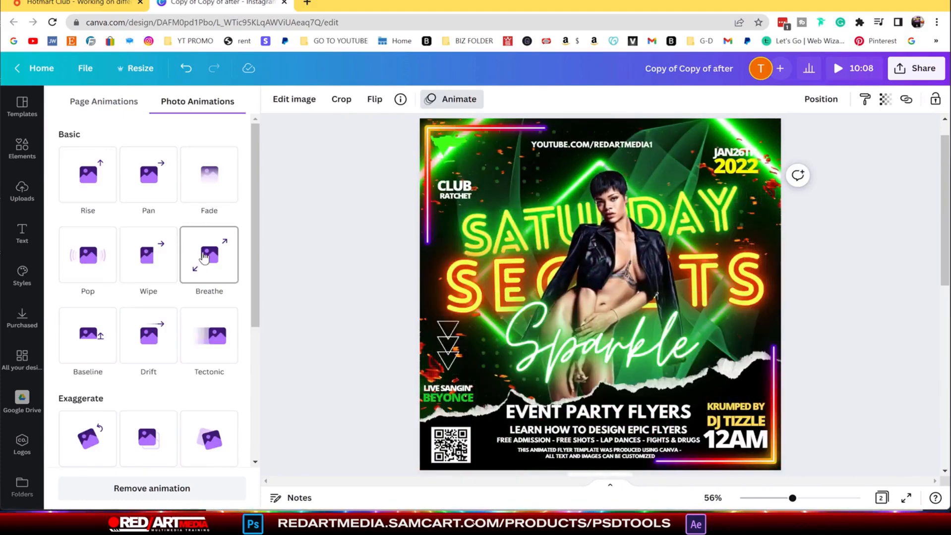
{"action": "left_click", "coordinate": [203, 258]}
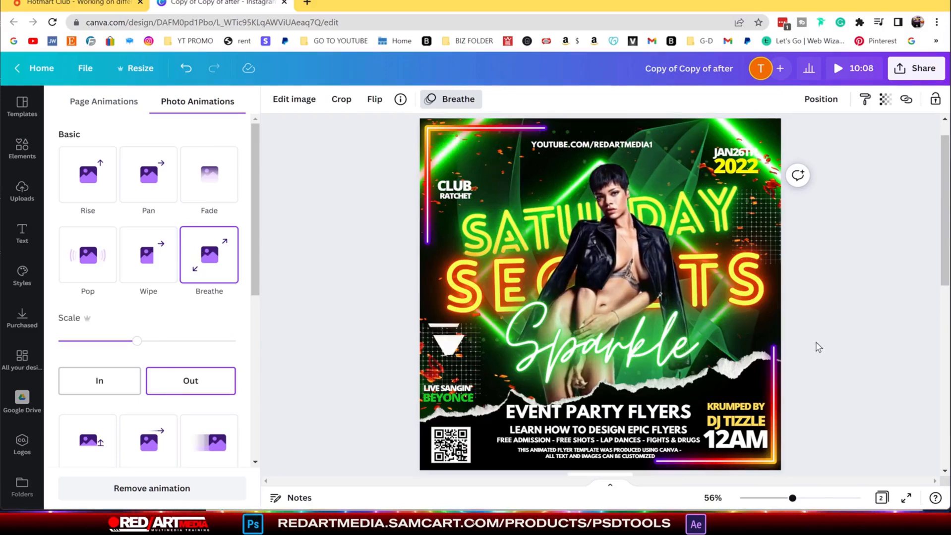
- Apply the Breathe text animation to the neon "Sparkle" script and play a preview of the design
{"action": "left_click", "coordinate": [620, 345]}
{"action": "left_click", "coordinate": [620, 345]}
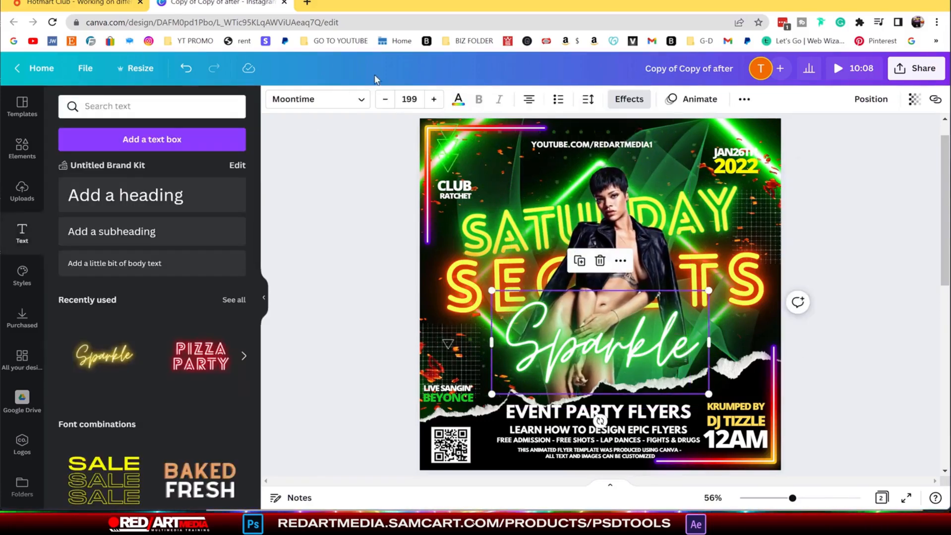
{"action": "left_click", "coordinate": [694, 100]}
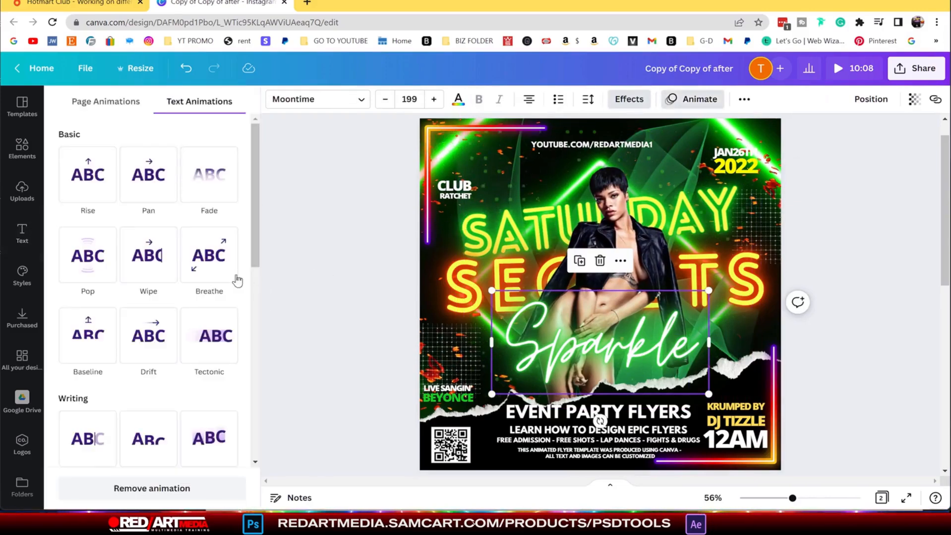
{"action": "left_click", "coordinate": [213, 252]}
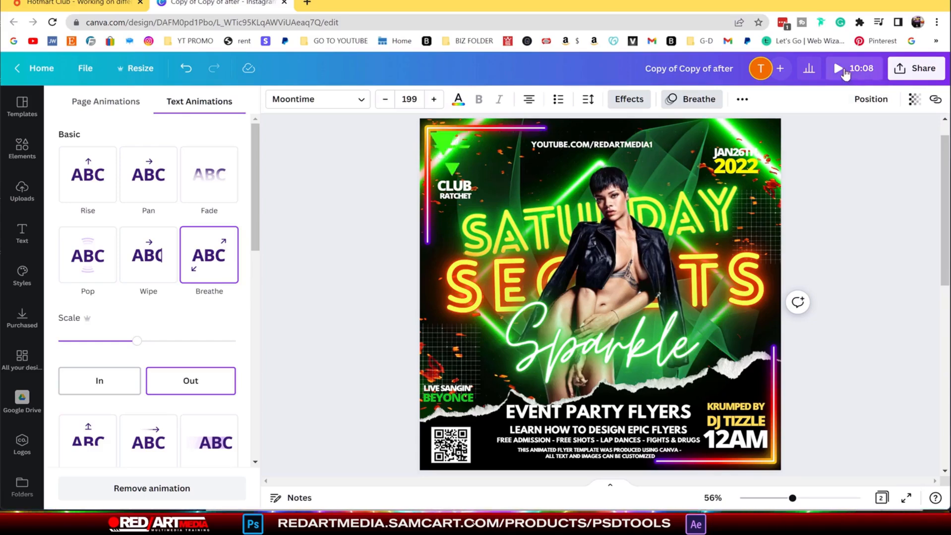
{"action": "left_click", "coordinate": [845, 73]}
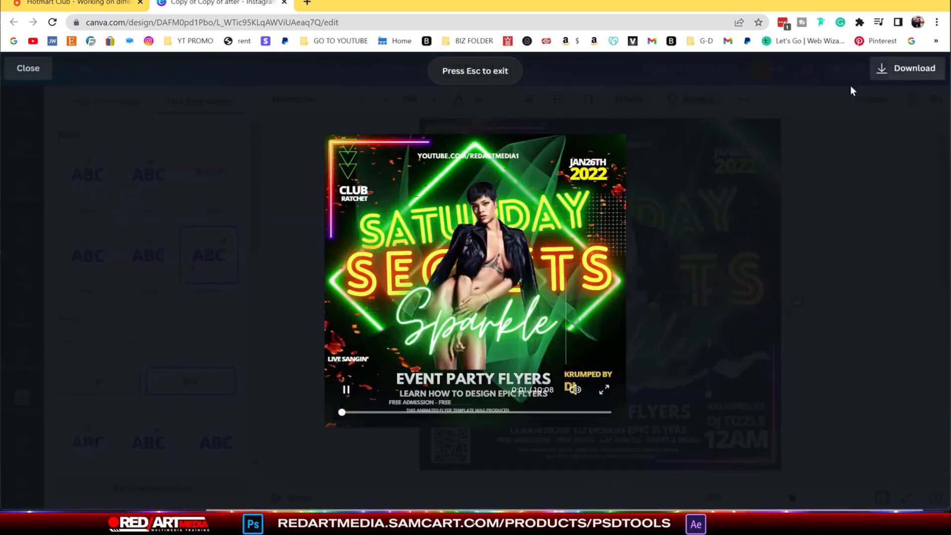